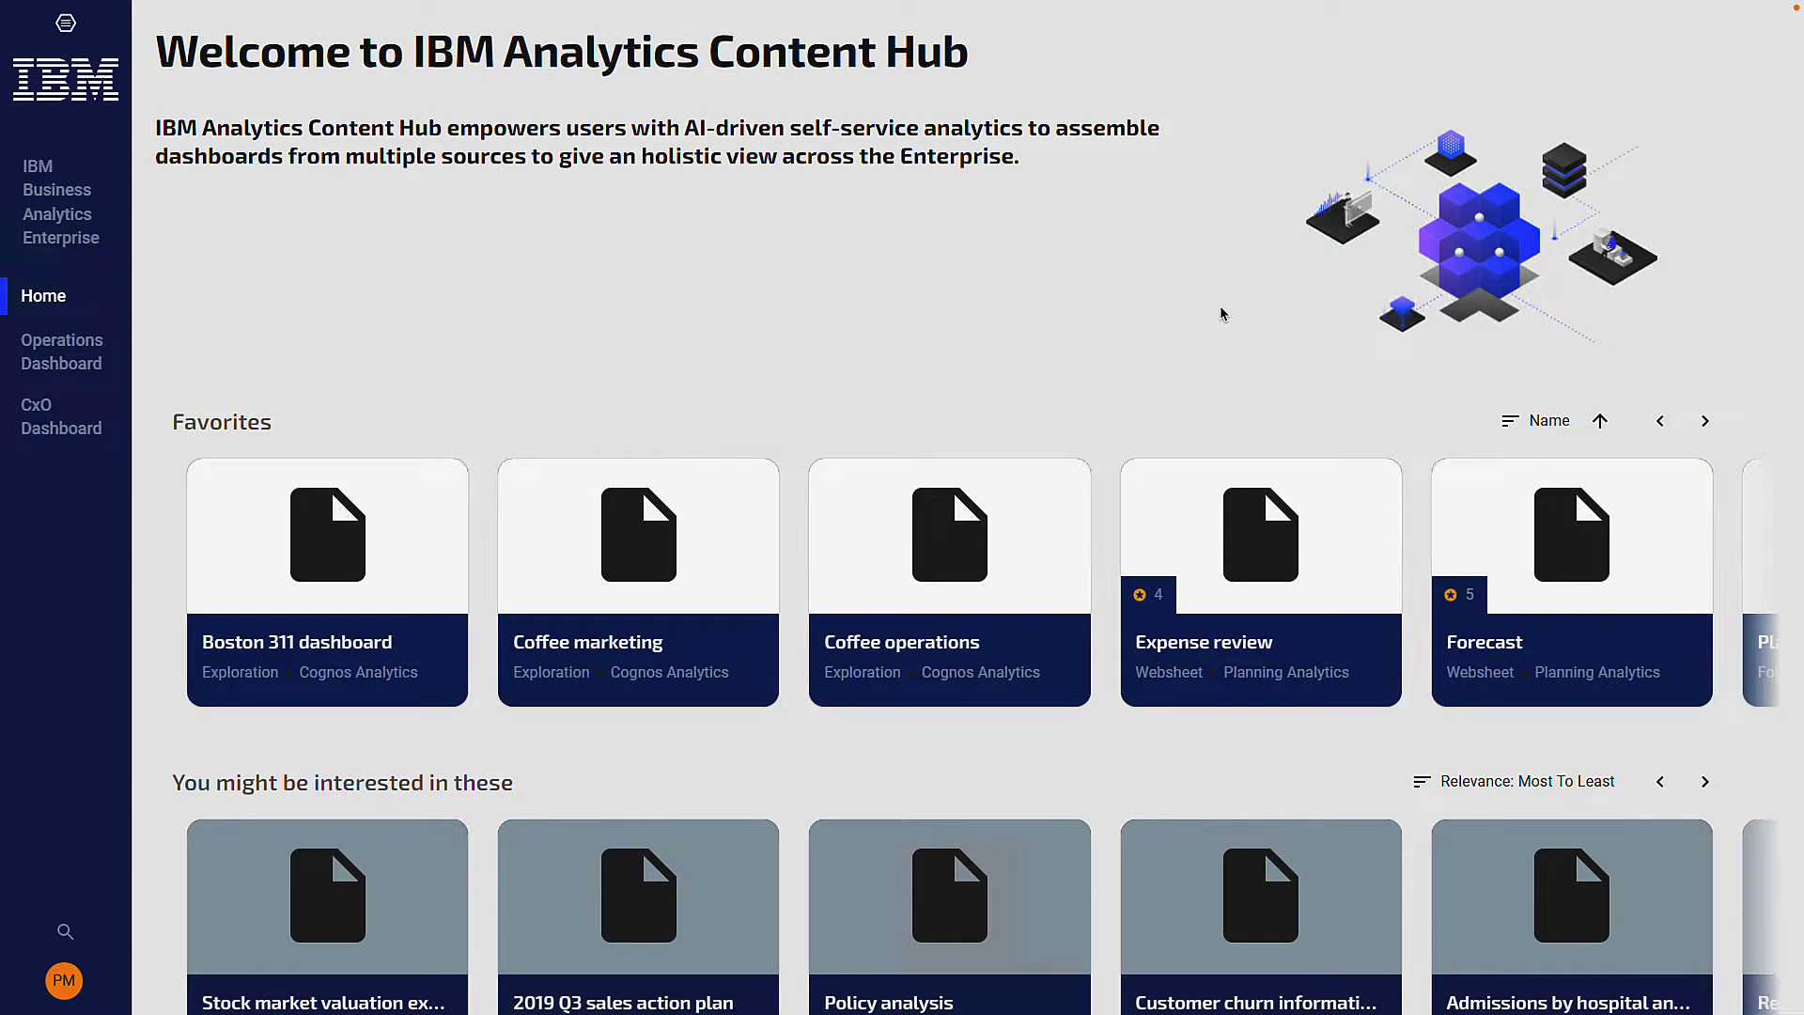
Step: Open the IBM Business Analytics Enterprise hive's Home page in the designer, showing its properties and elements
left_click(68, 27)
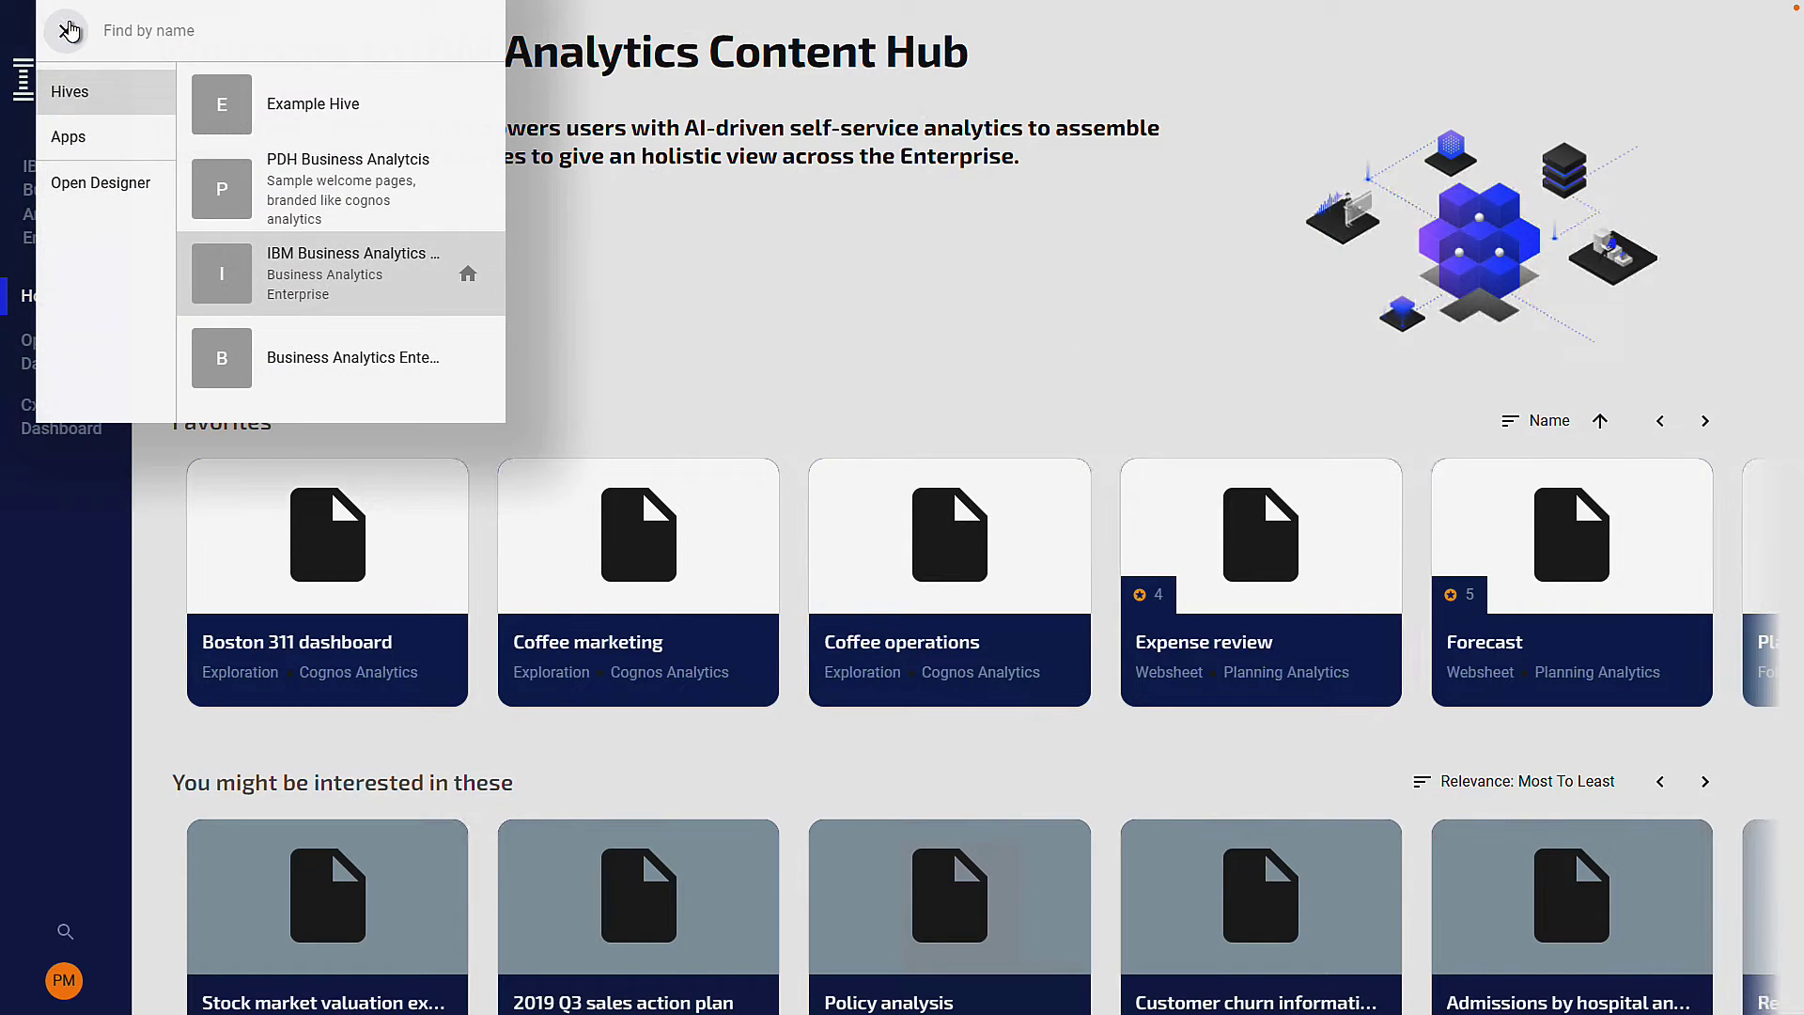
left_click(109, 191)
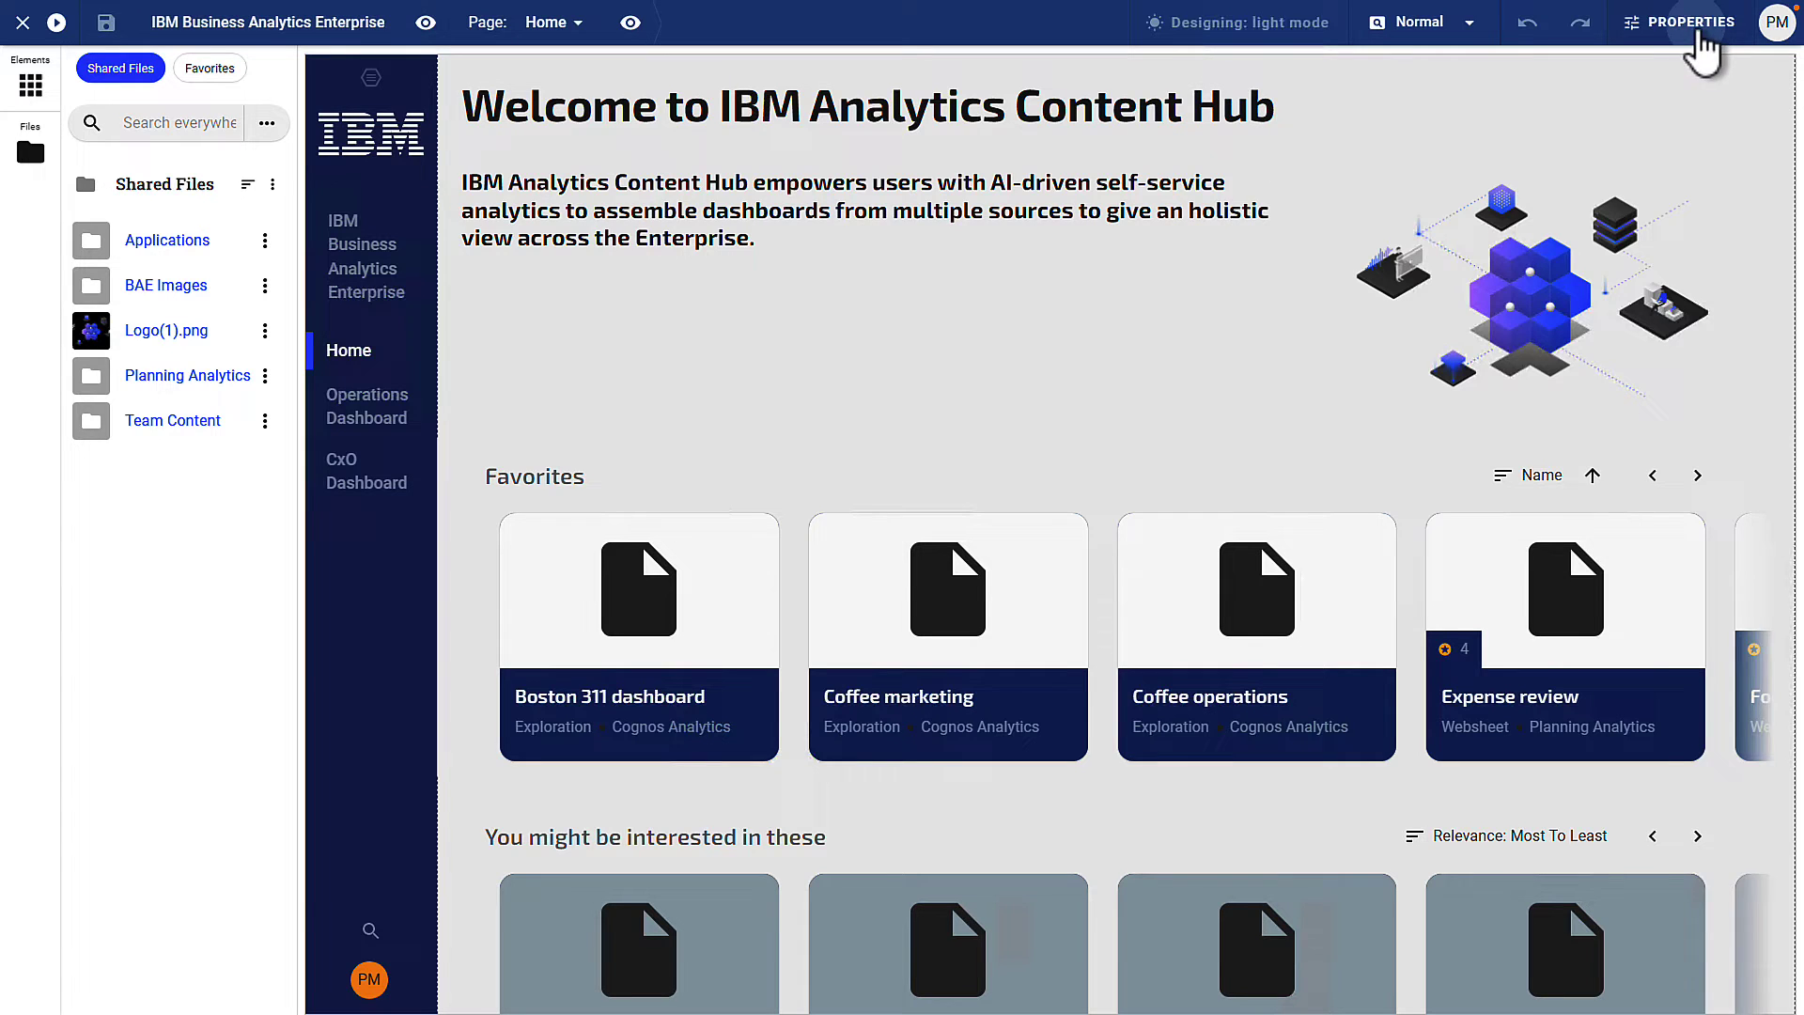
left_click(1697, 30)
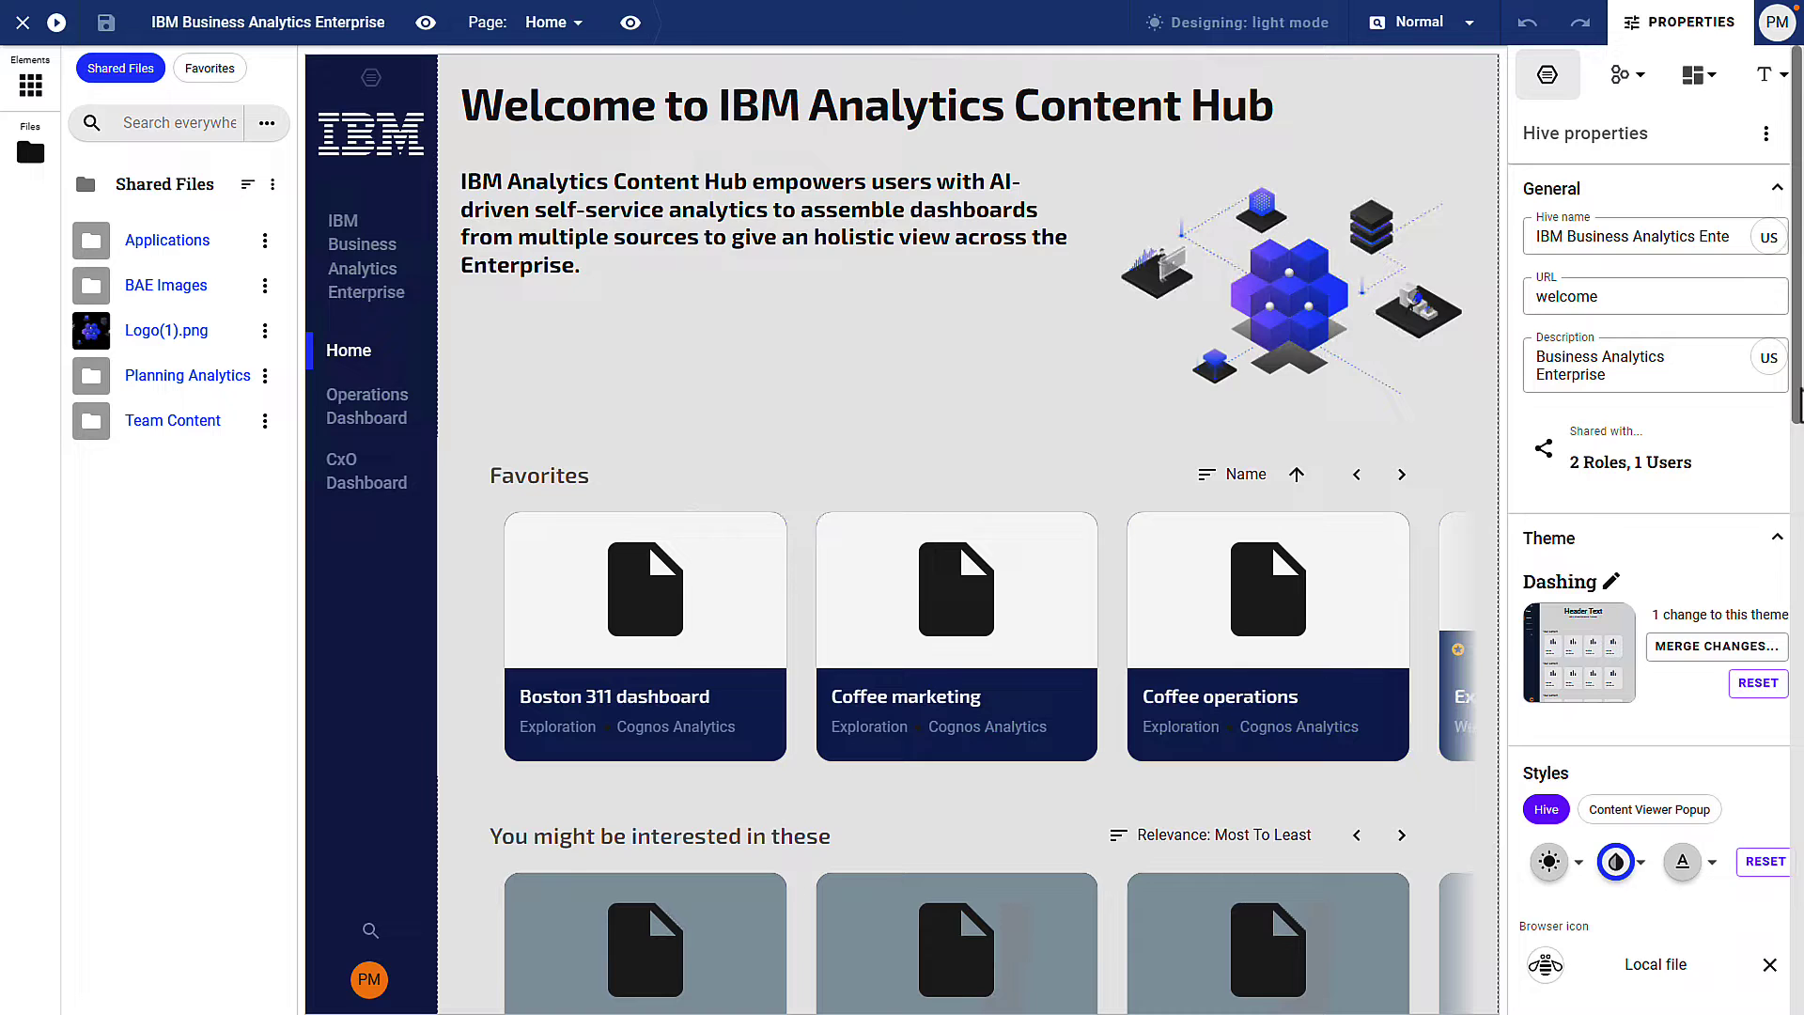
scroll(1799, 620, "down", 4)
scroll(1801, 625, "down", 4)
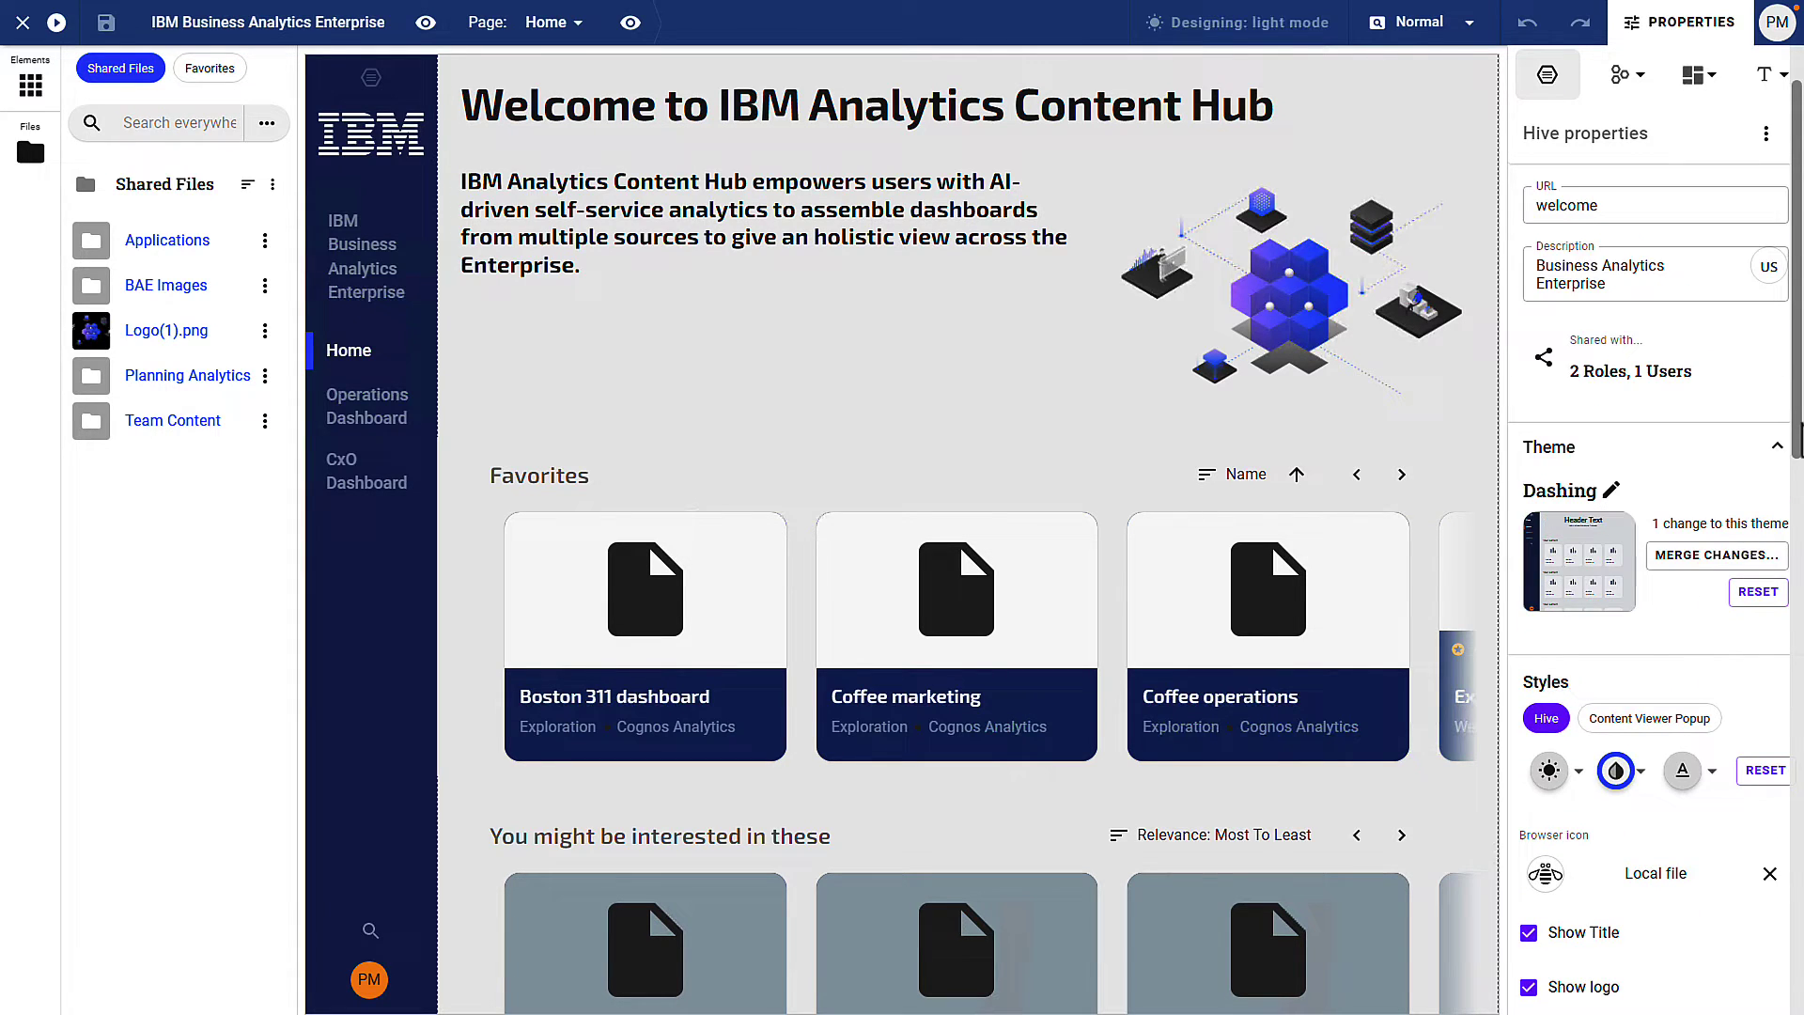
left_click(31, 86)
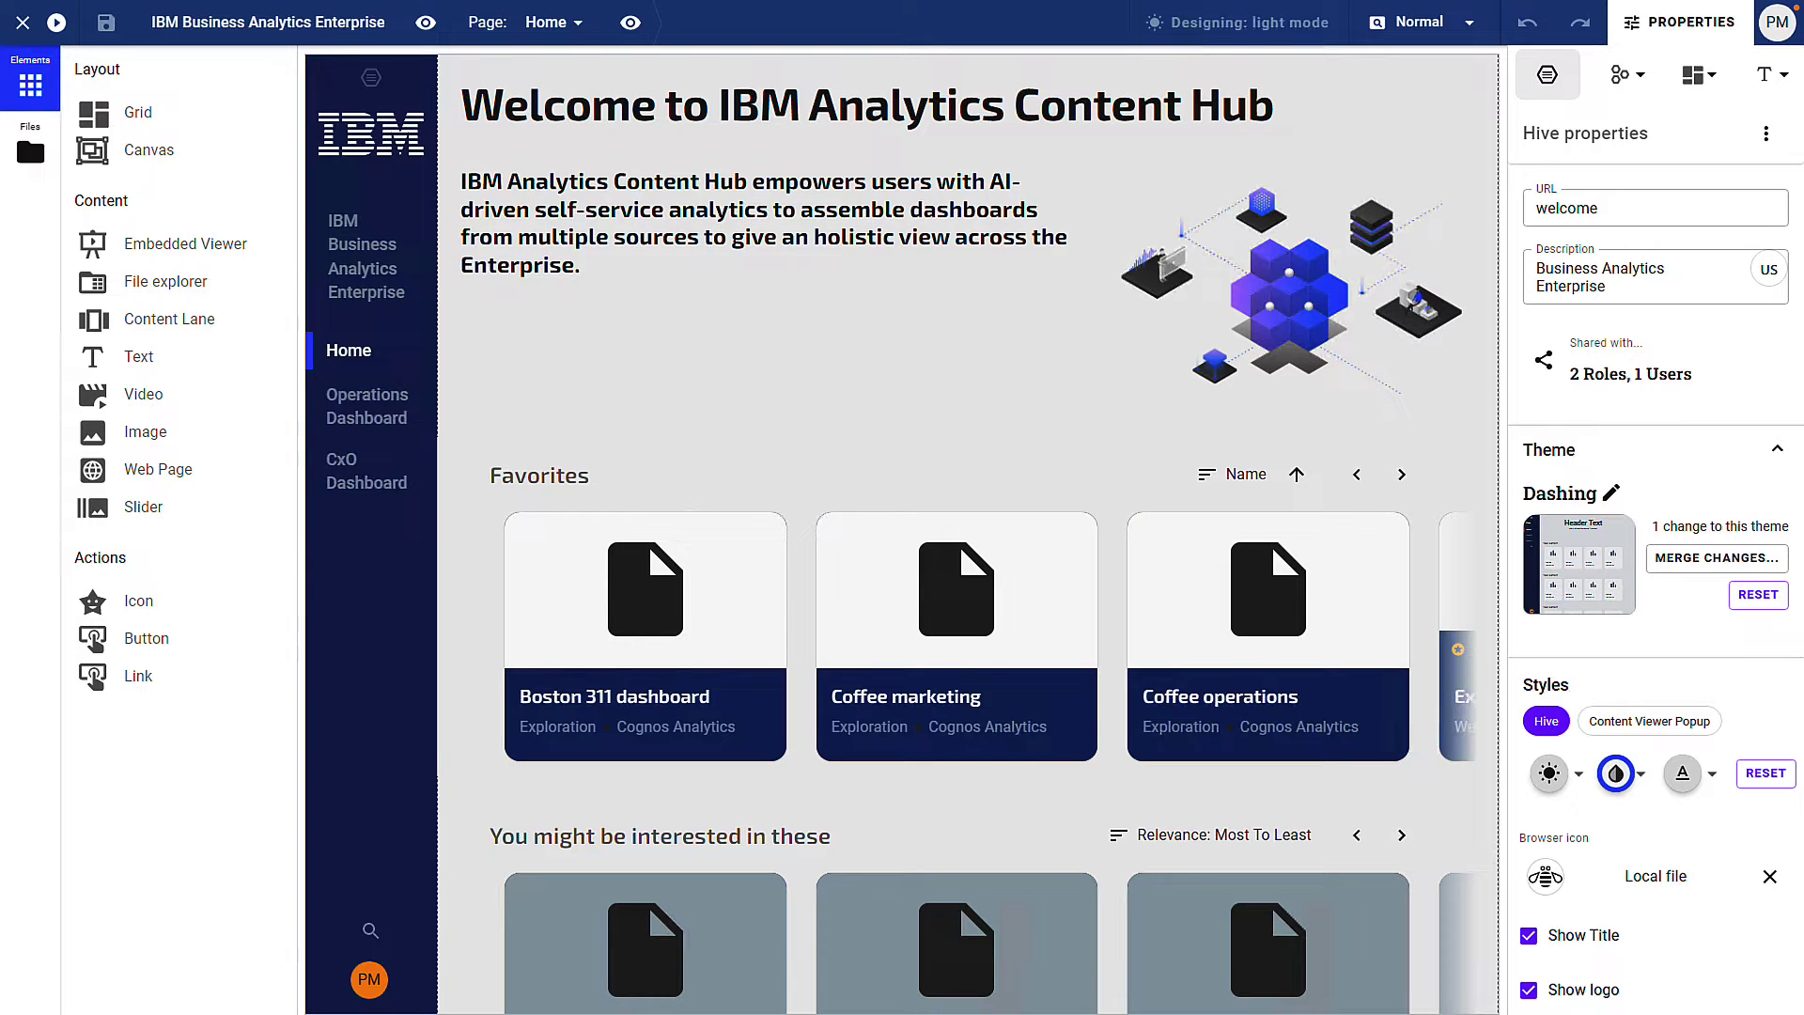
Step: Close the designer to return to the hive's Home page
left_click(23, 22)
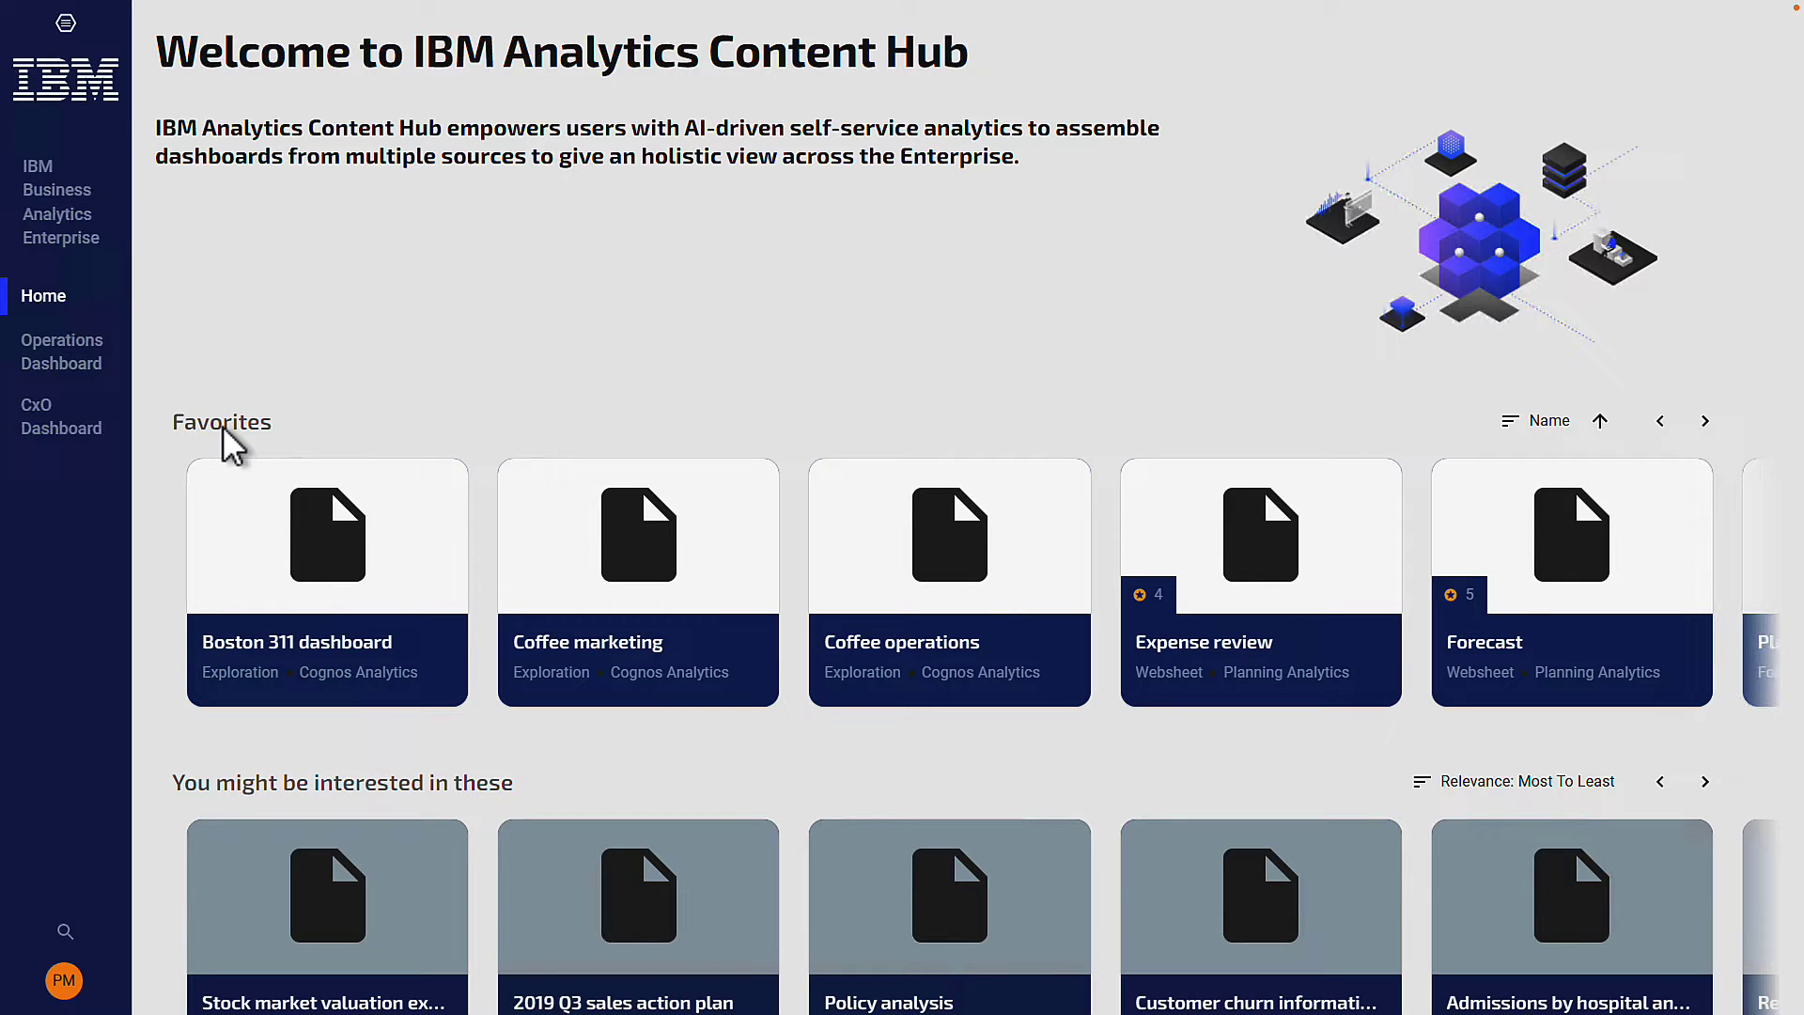
Step: Open Coffee operations and add 175 8th Avenue and 183 W 10th Street to the Store Address filter
left_click(965, 589)
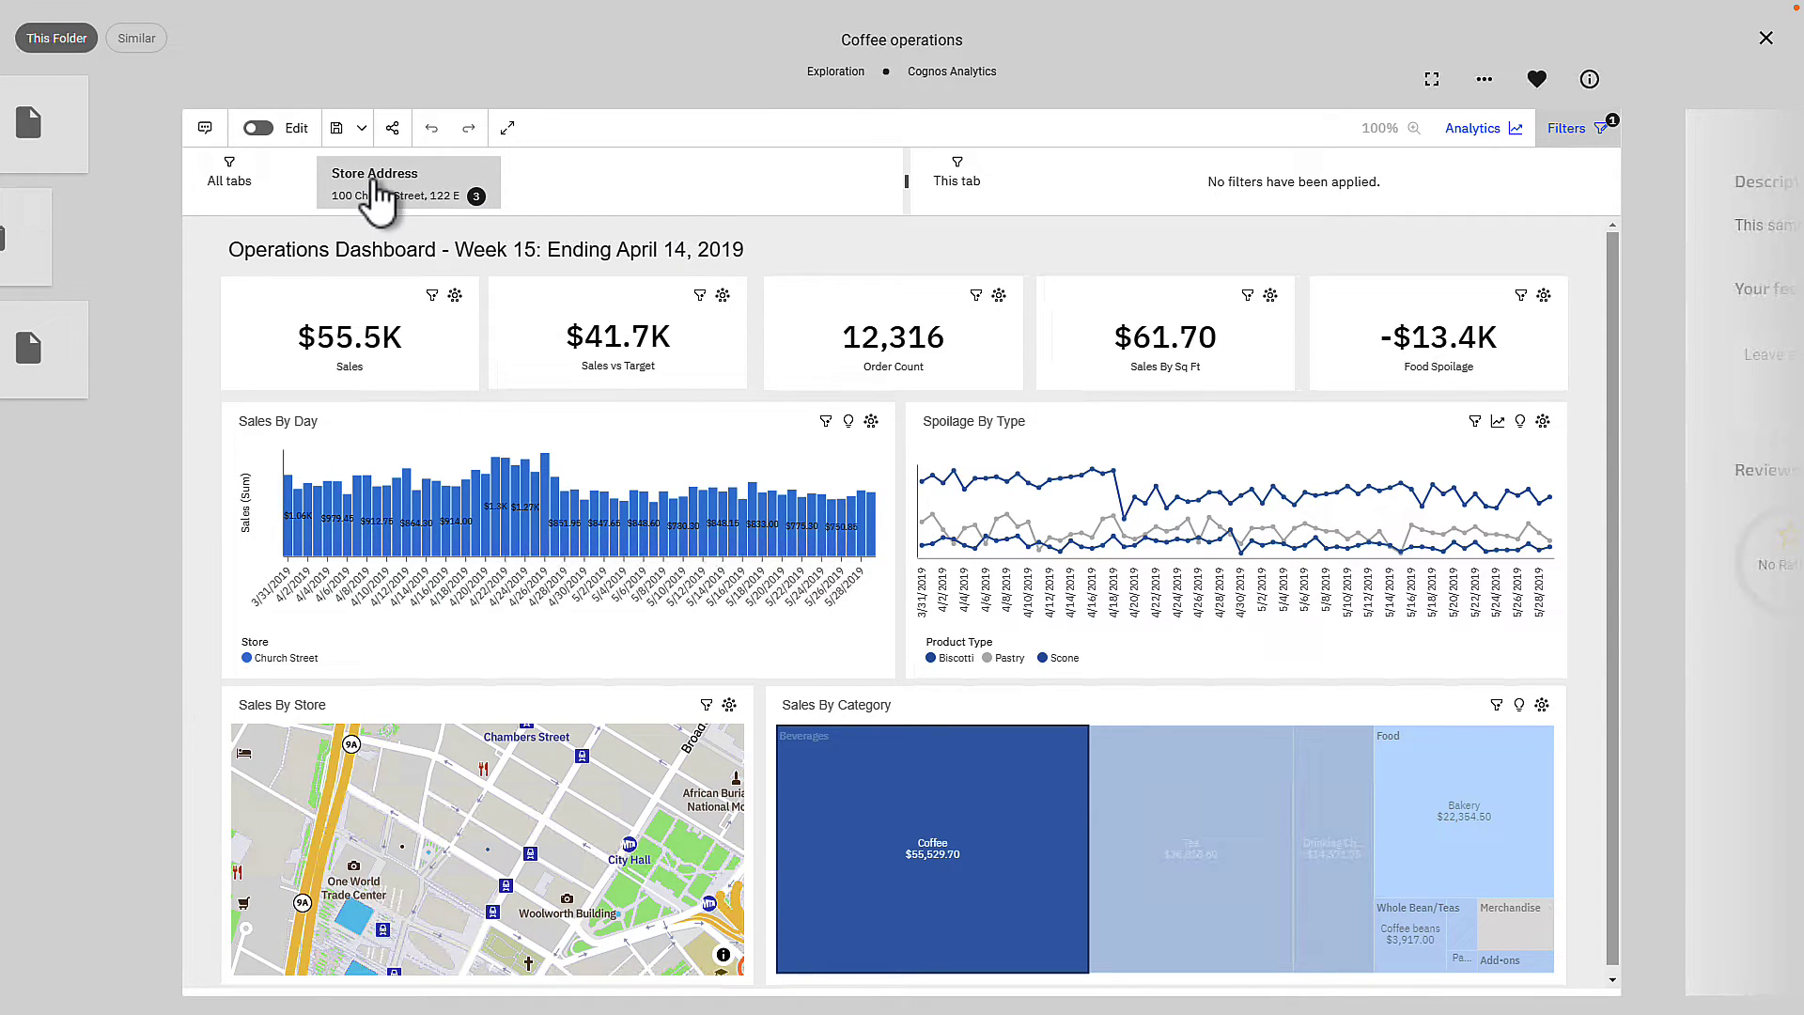
left_click(387, 189)
left_click(369, 362)
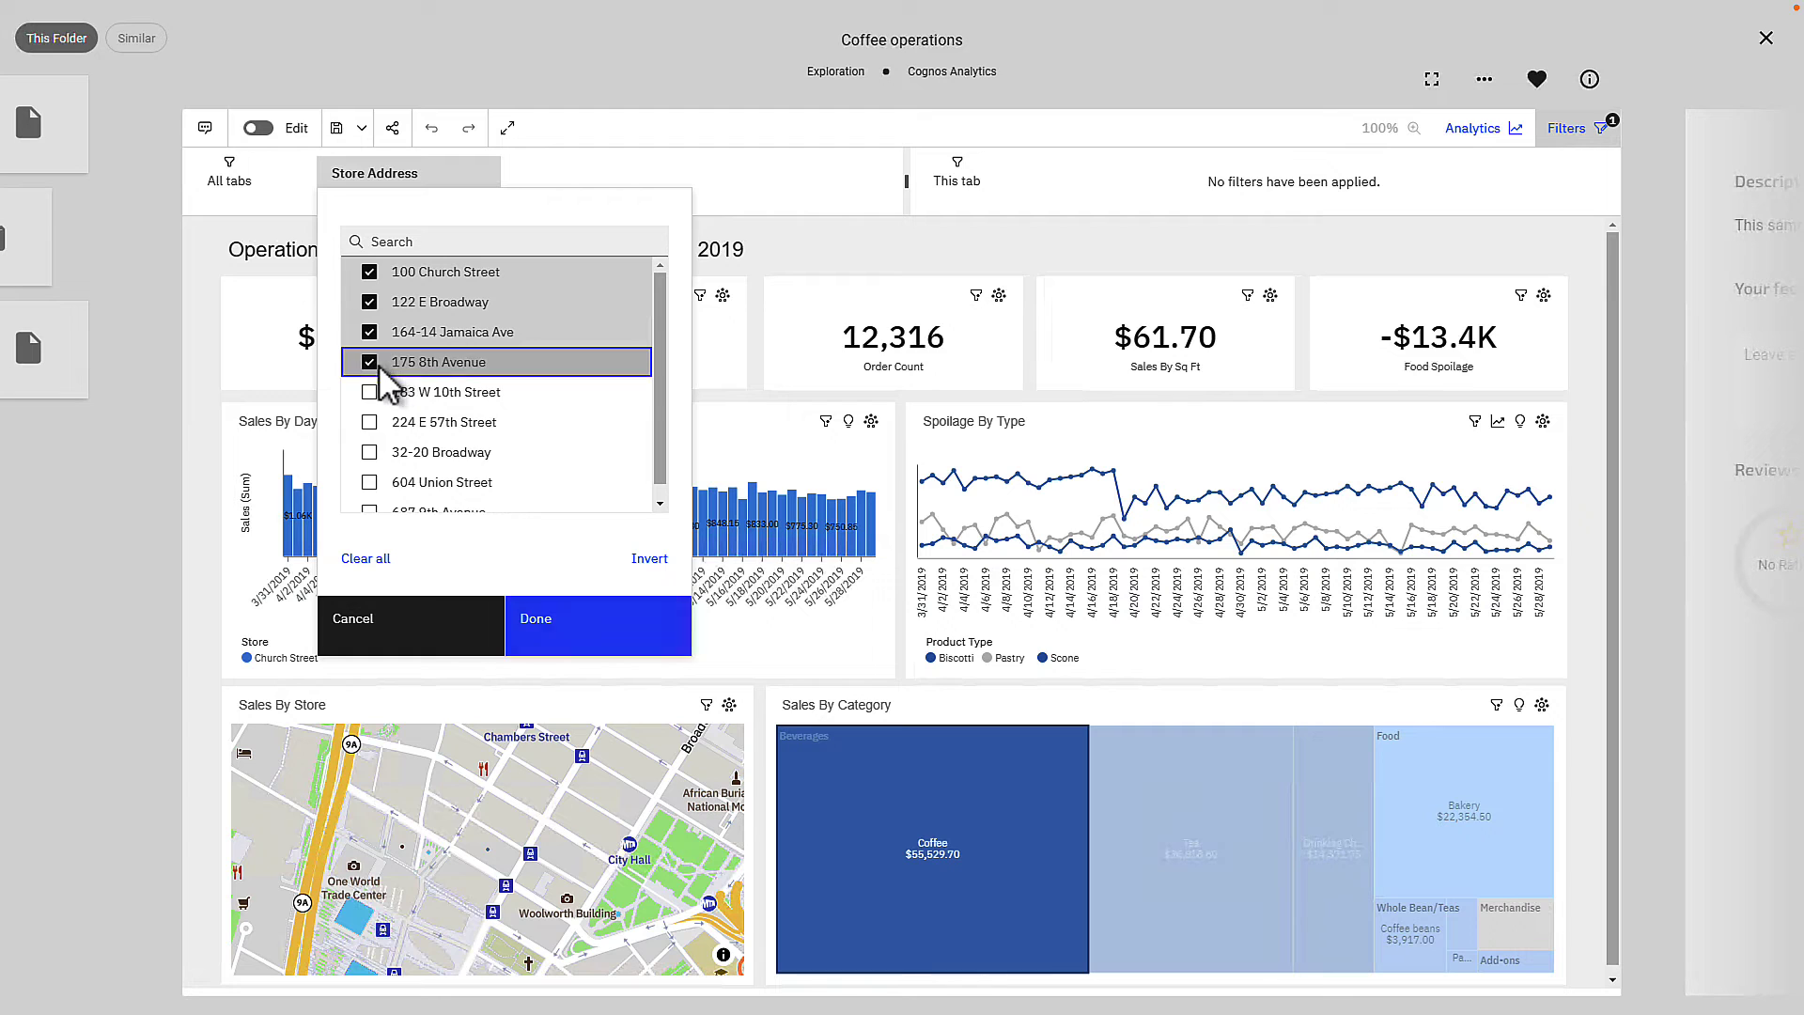
left_click(369, 391)
left_click(547, 622)
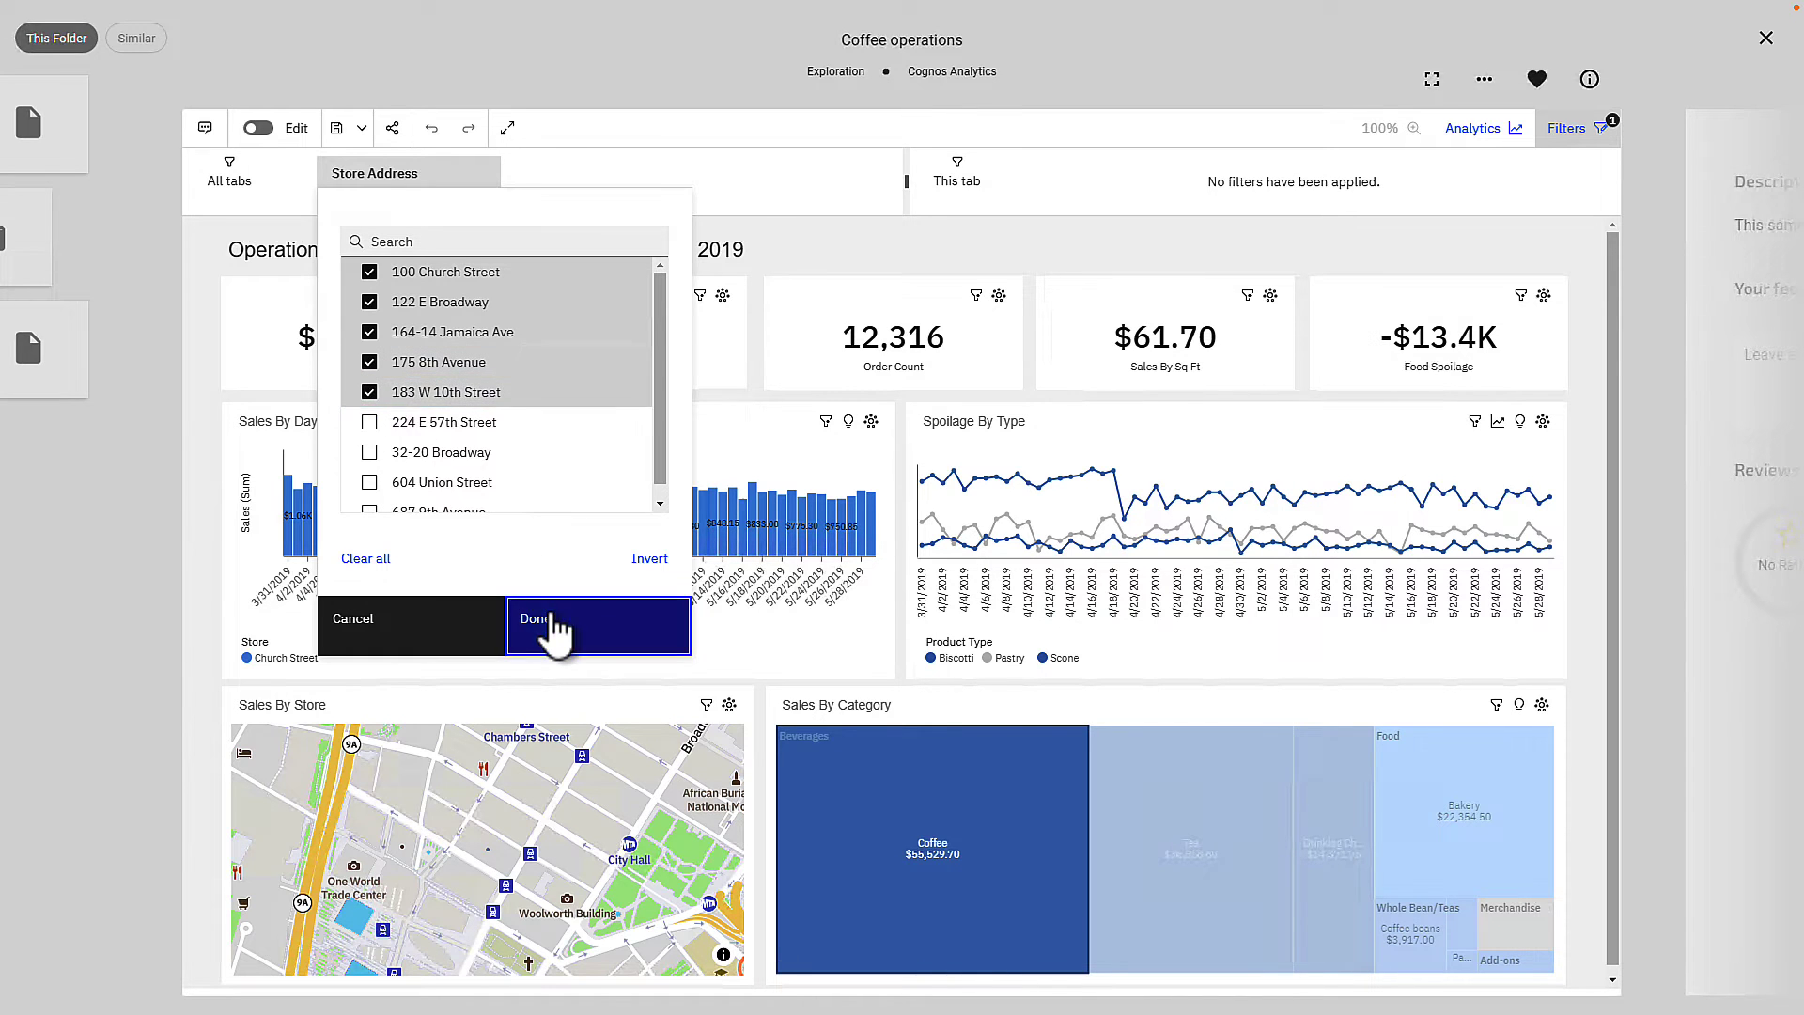
Step: Turn Spoilage By Type into an area chart, save the dashboard, and show its details
left_click(1221, 449)
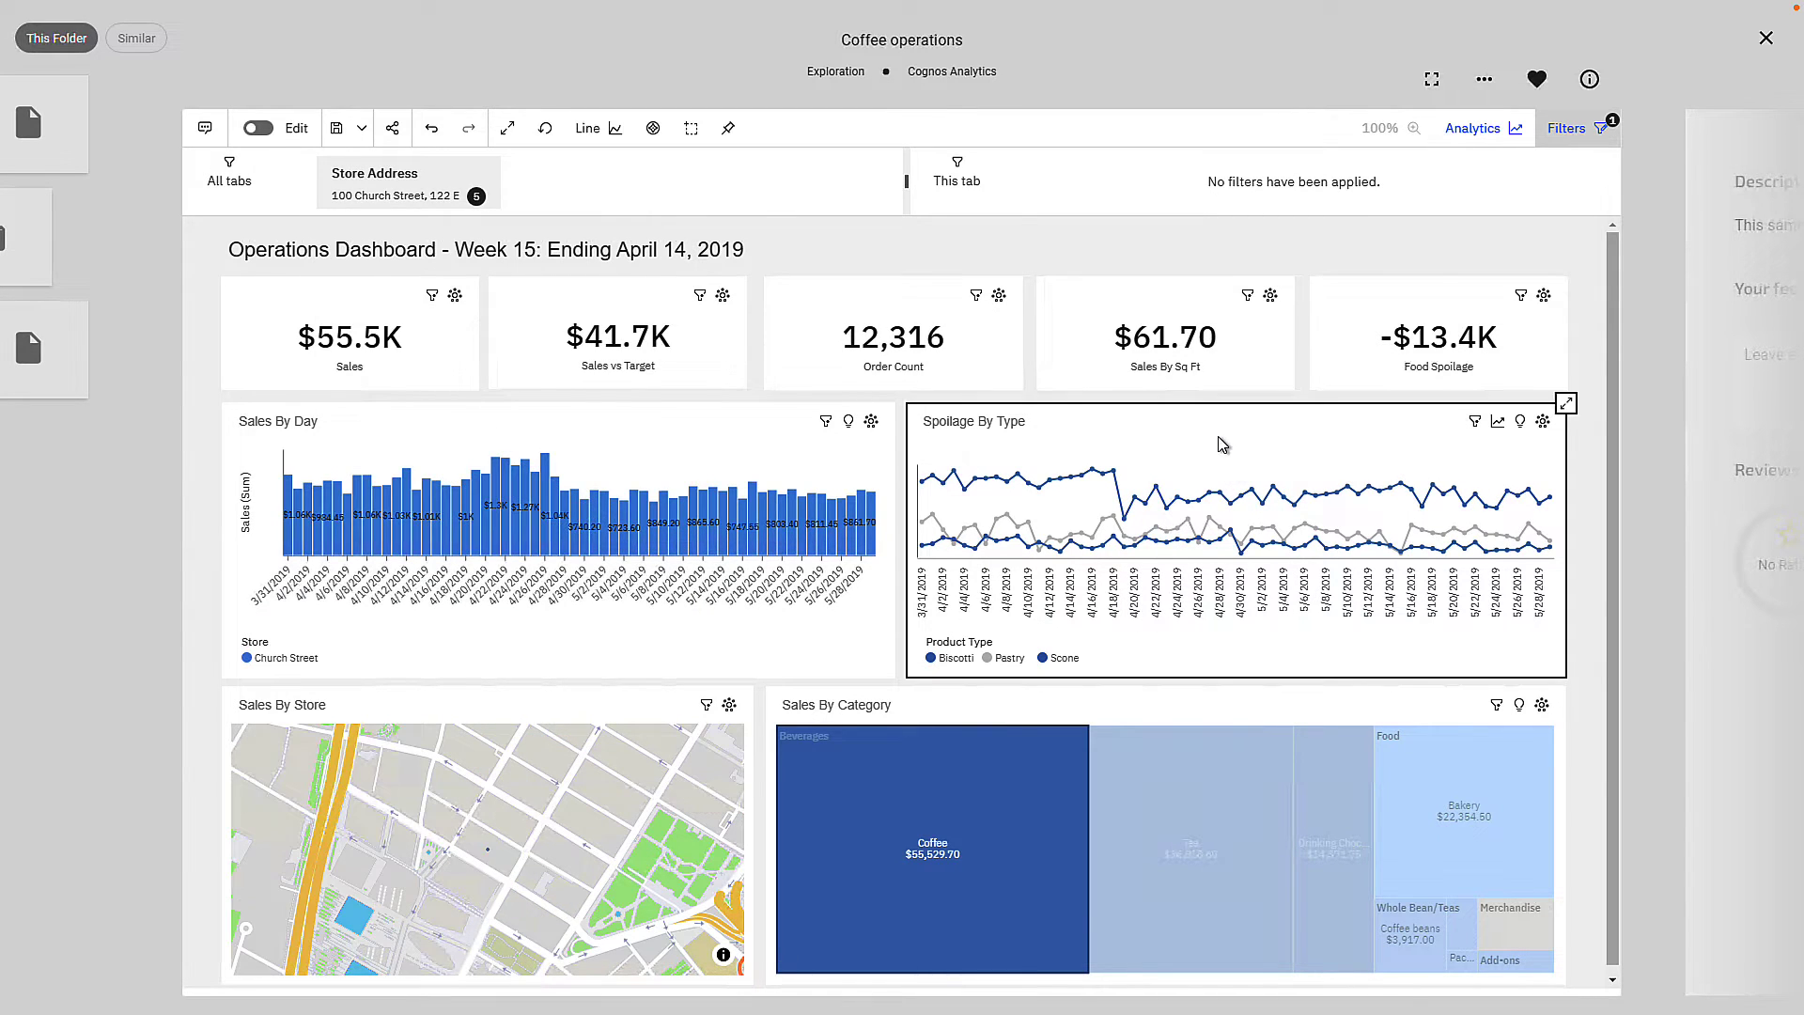
left_click(593, 131)
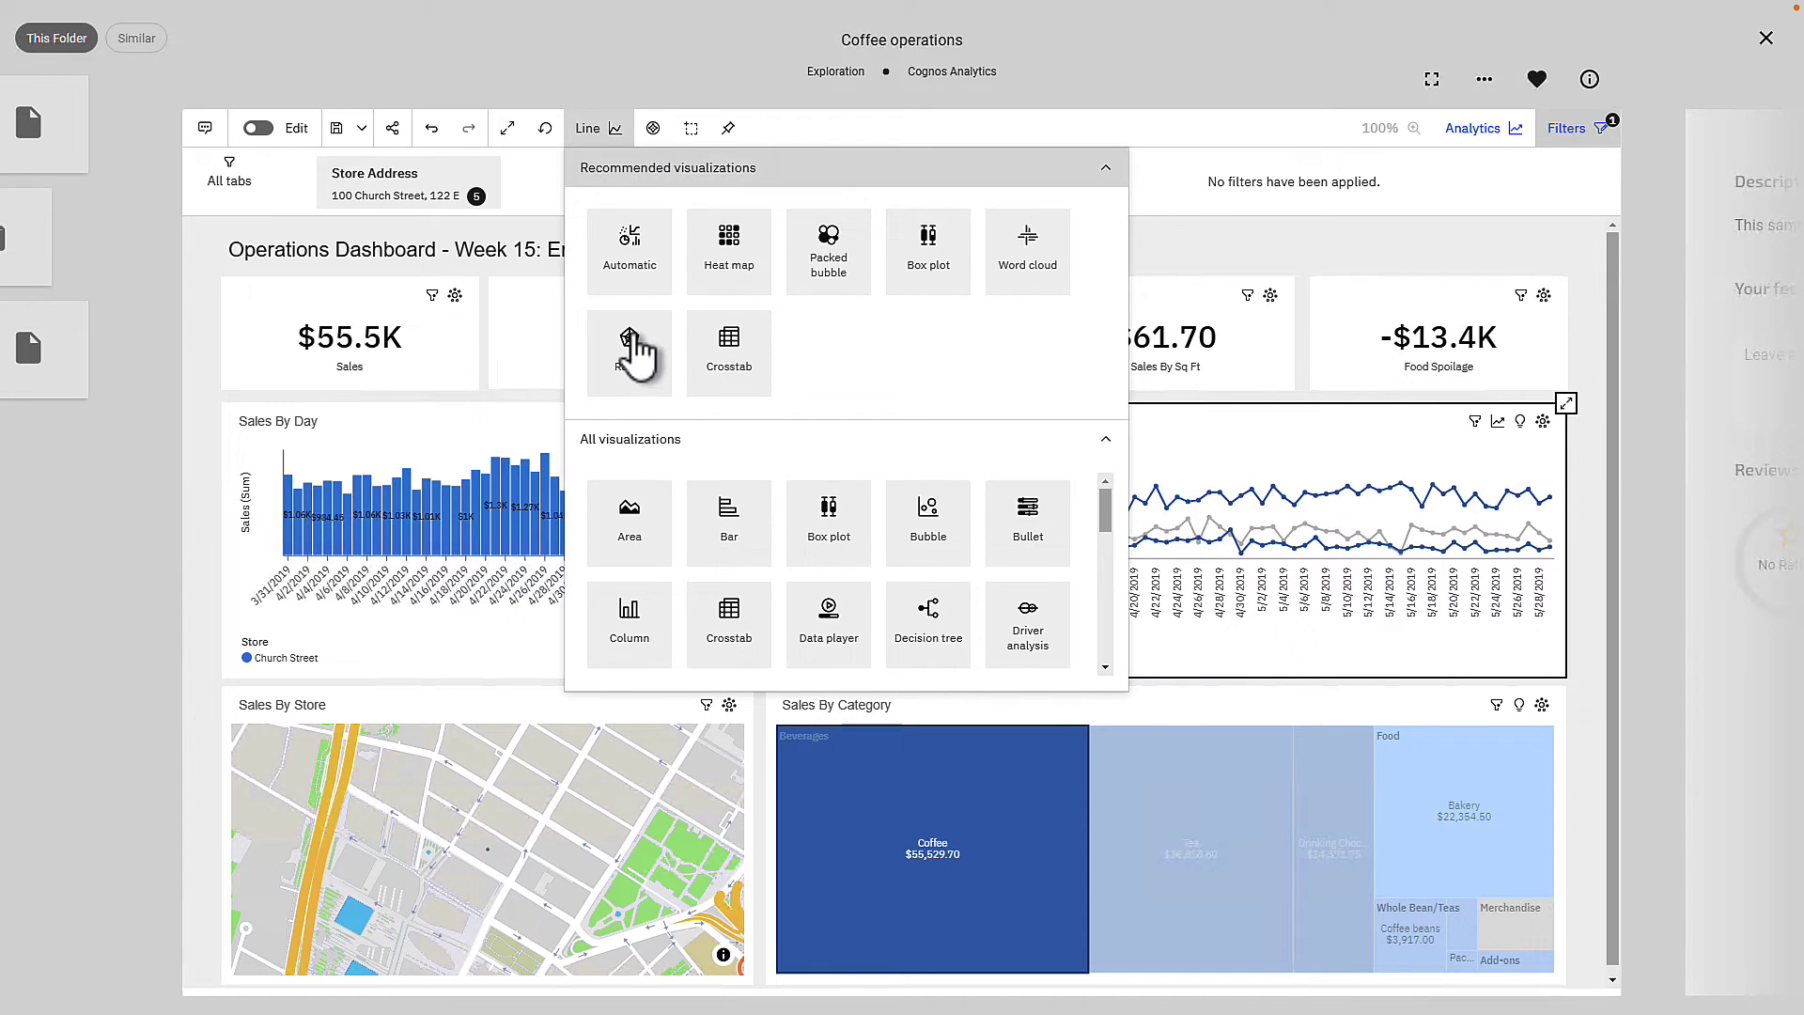
left_click(646, 531)
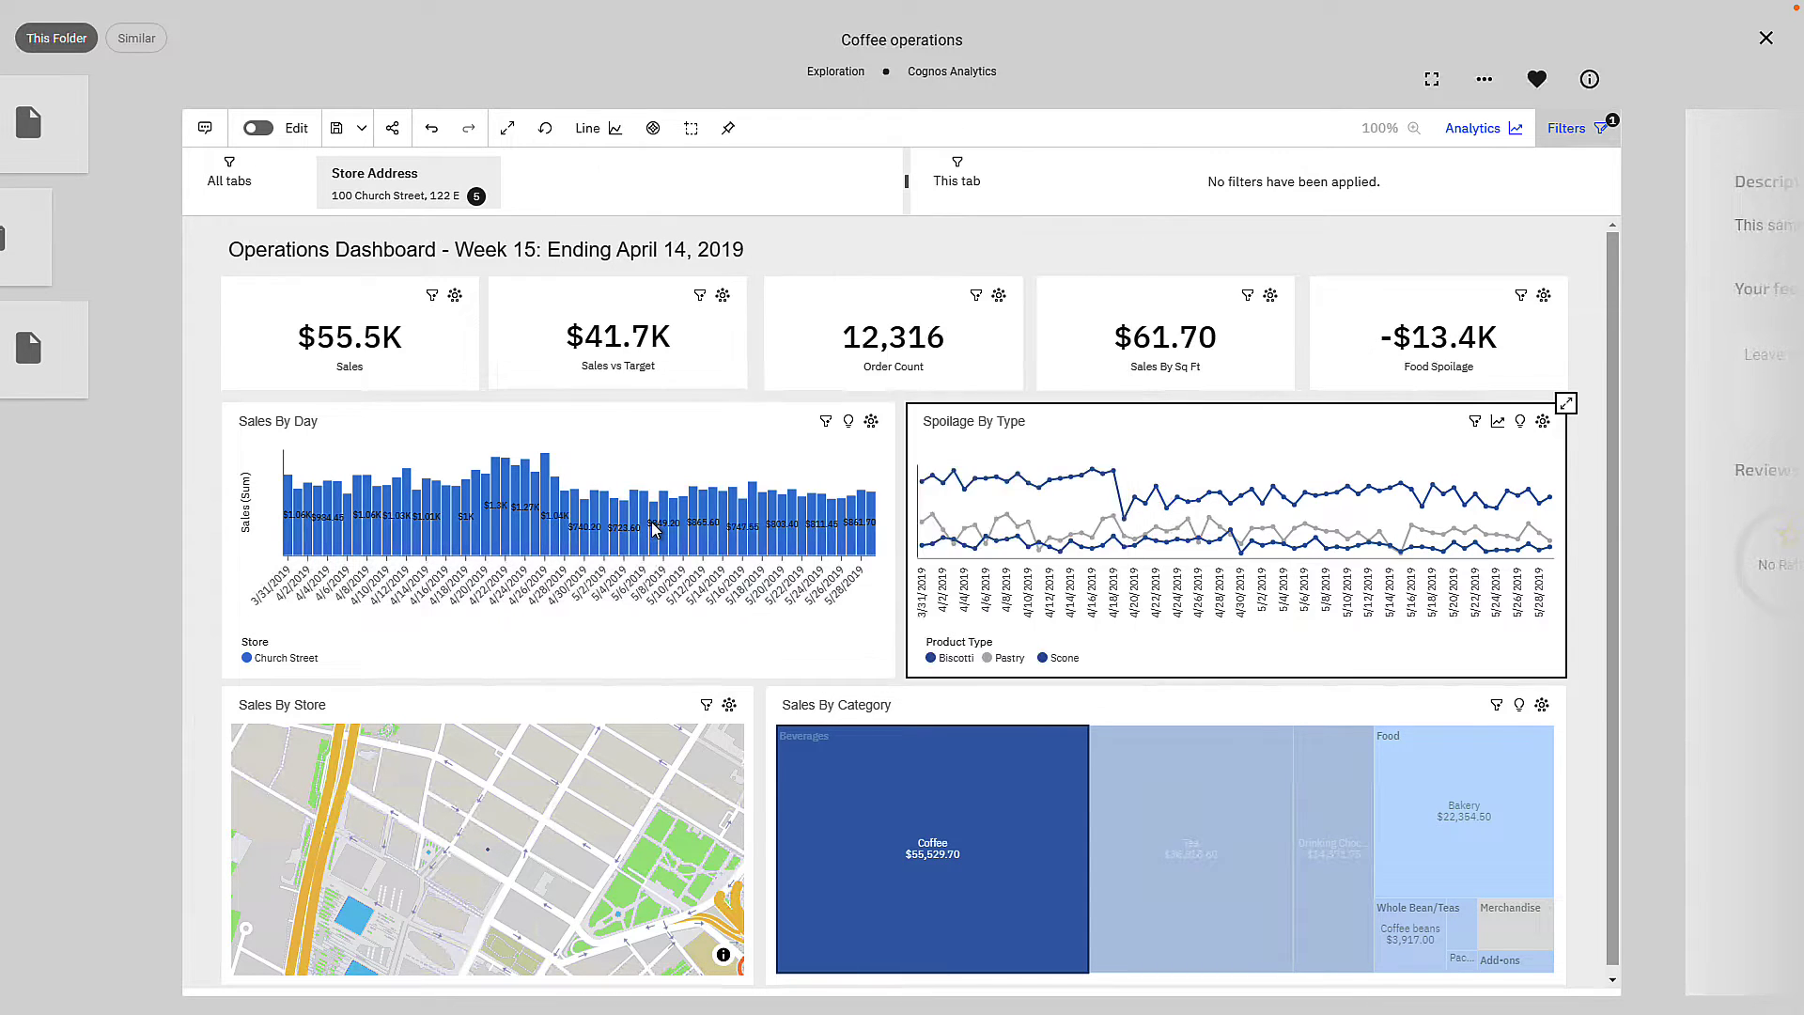
left_click(336, 133)
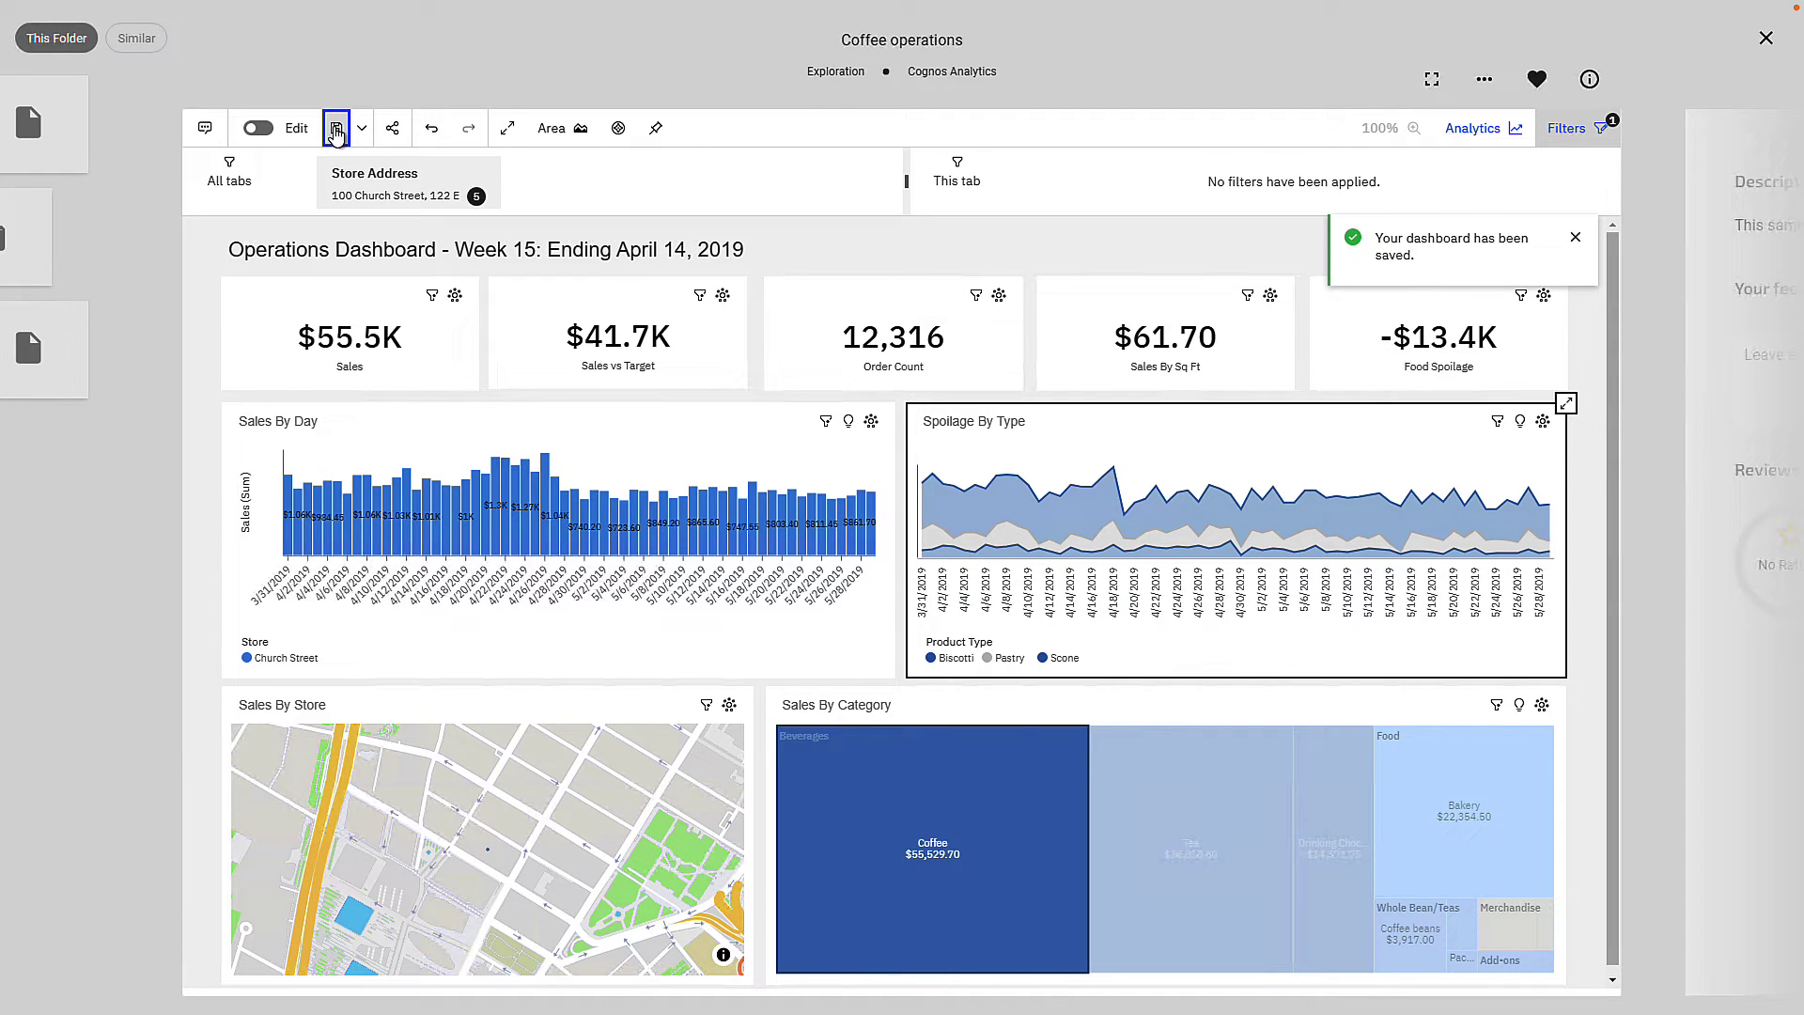
left_click(1734, 515)
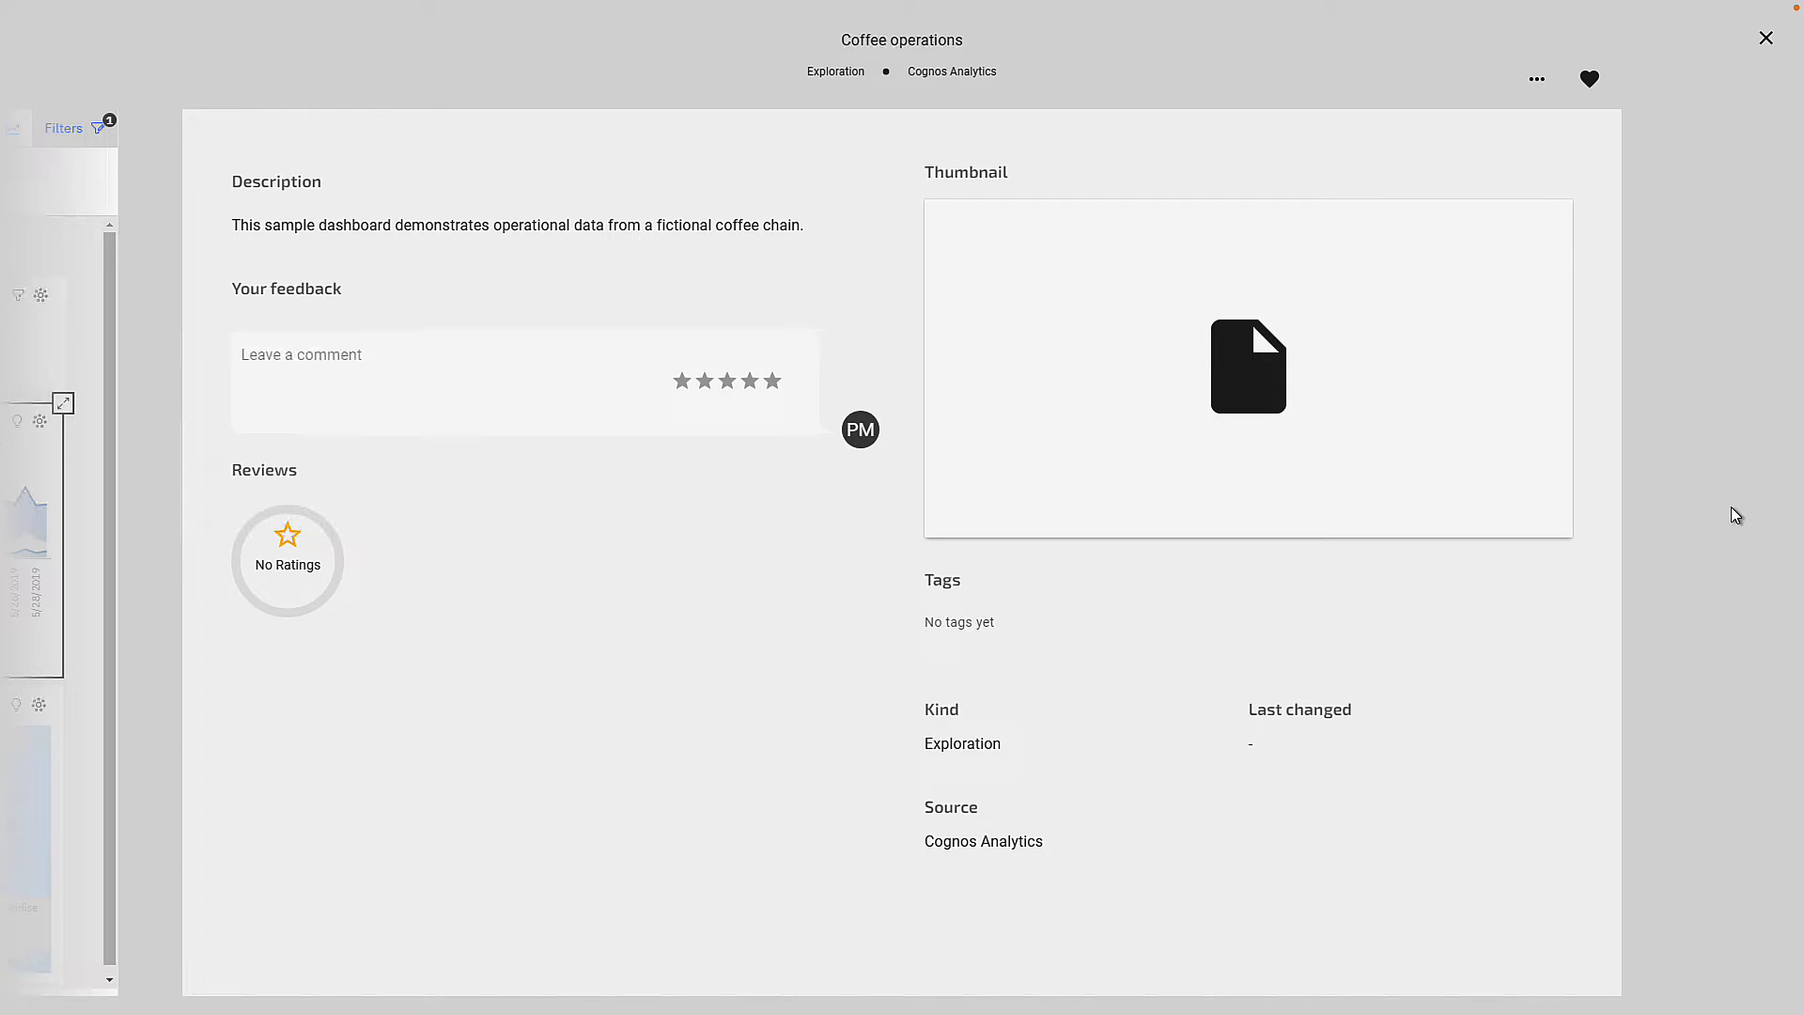
Step: Rate Coffee operations five stars, tag it Retail and Coffee, then close it
left_click(771, 381)
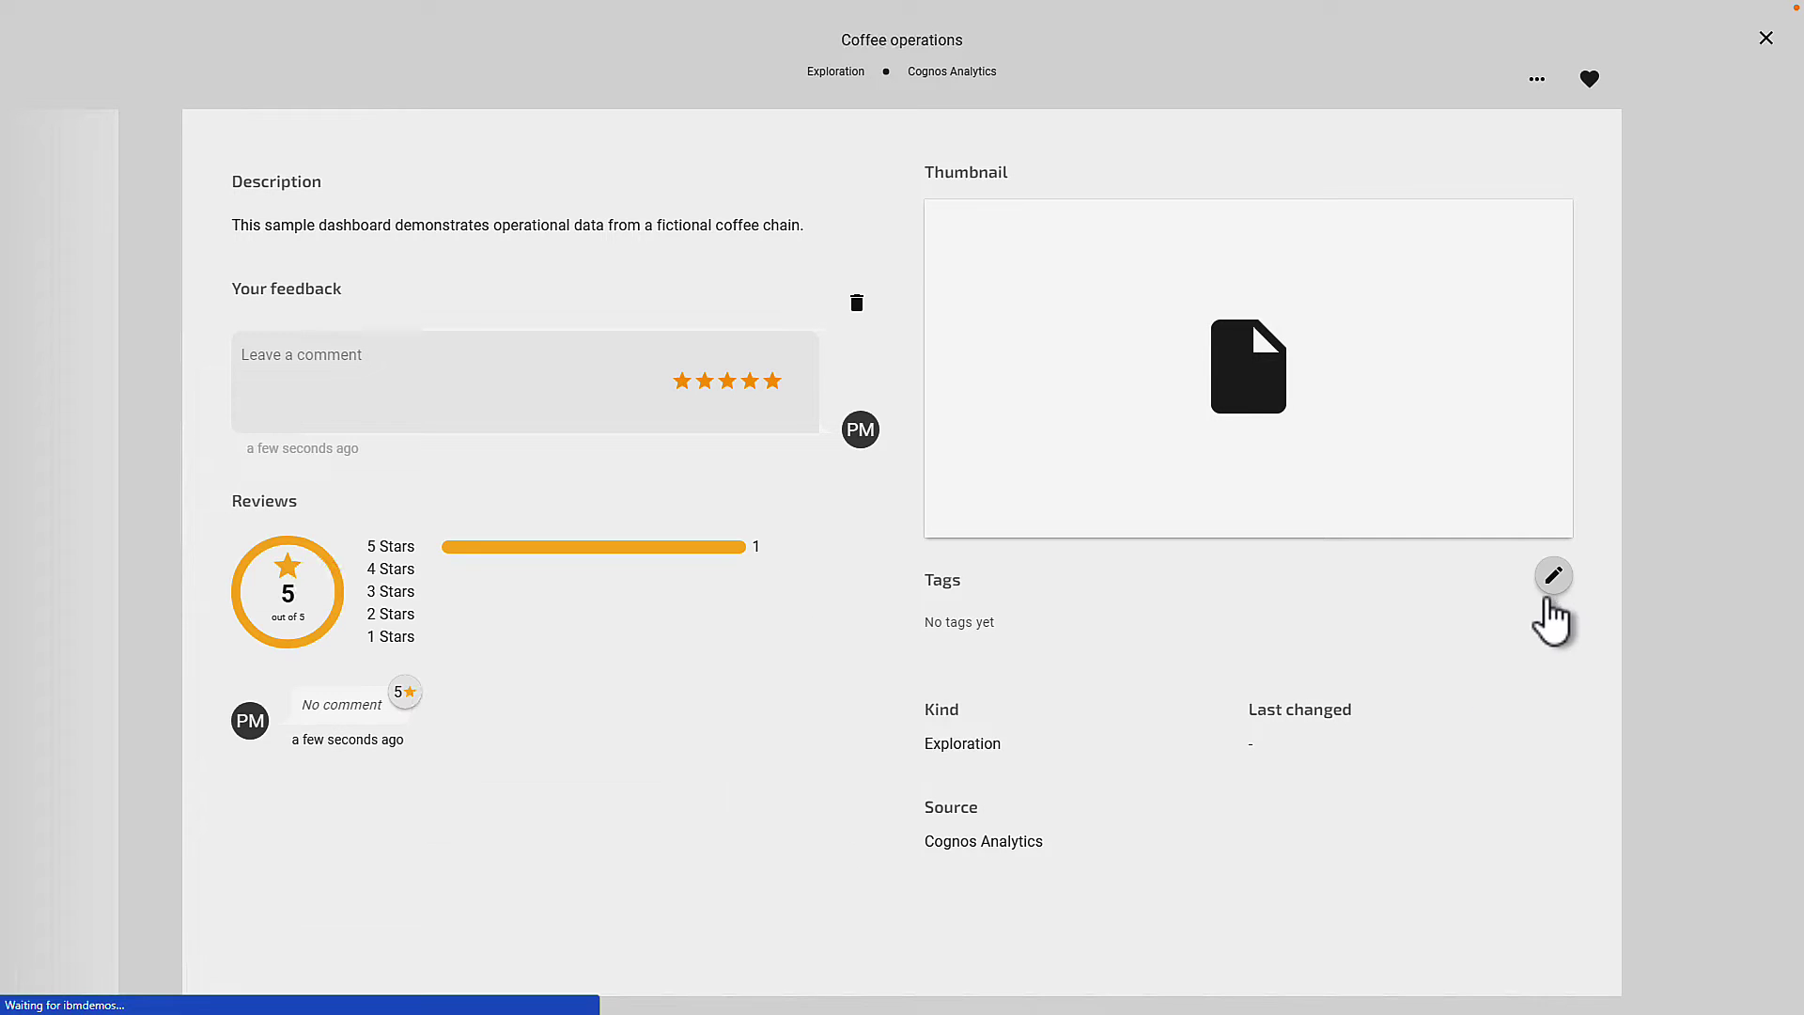
left_click(1552, 579)
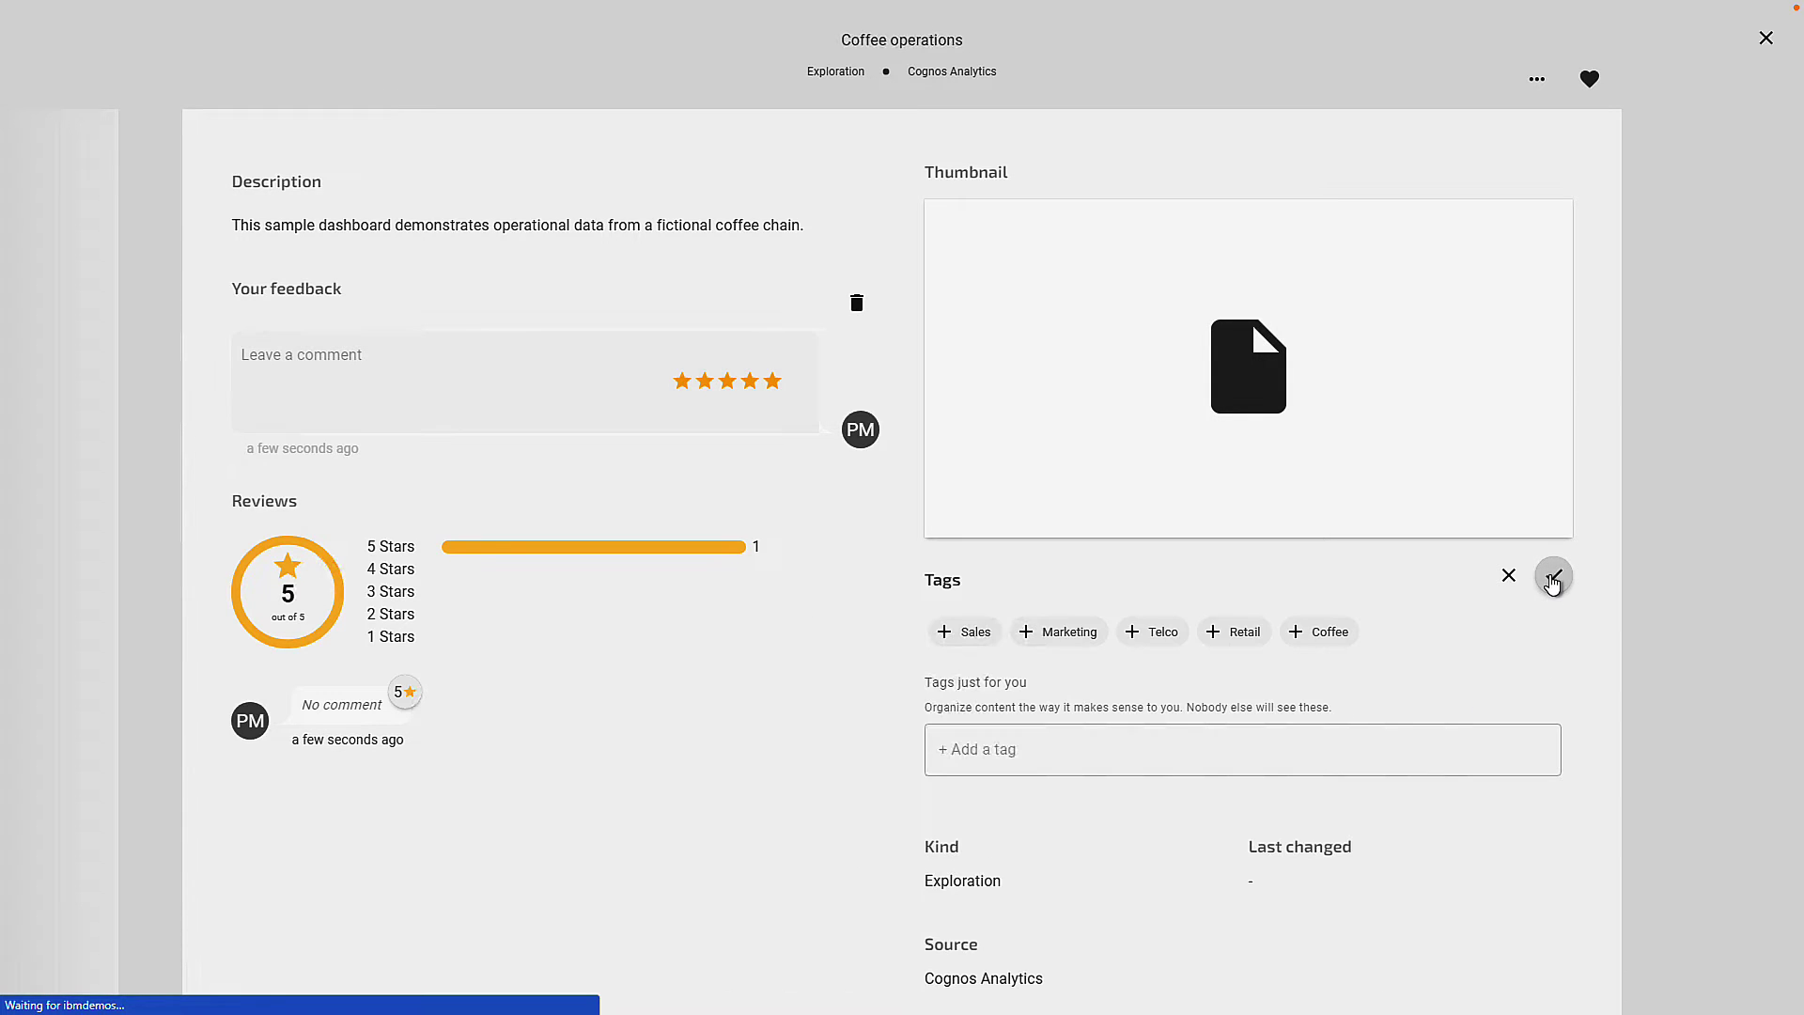
left_click(1242, 634)
left_click(1332, 637)
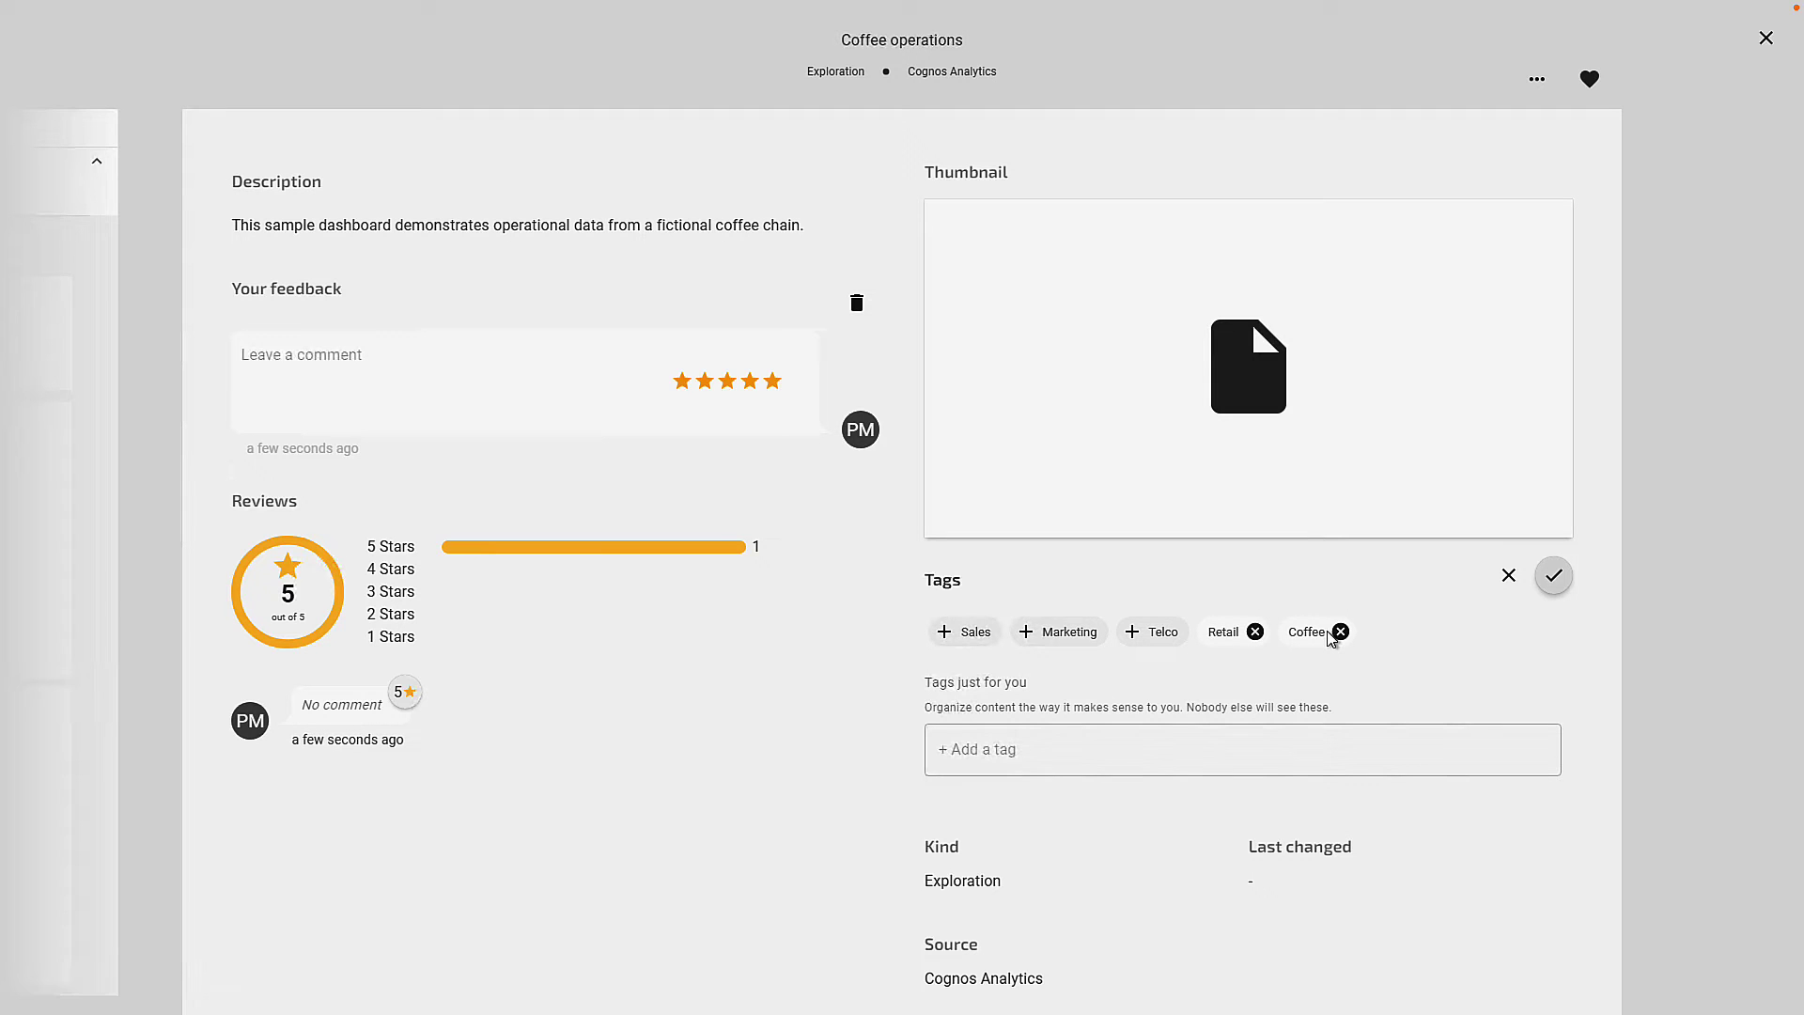
left_click(1767, 40)
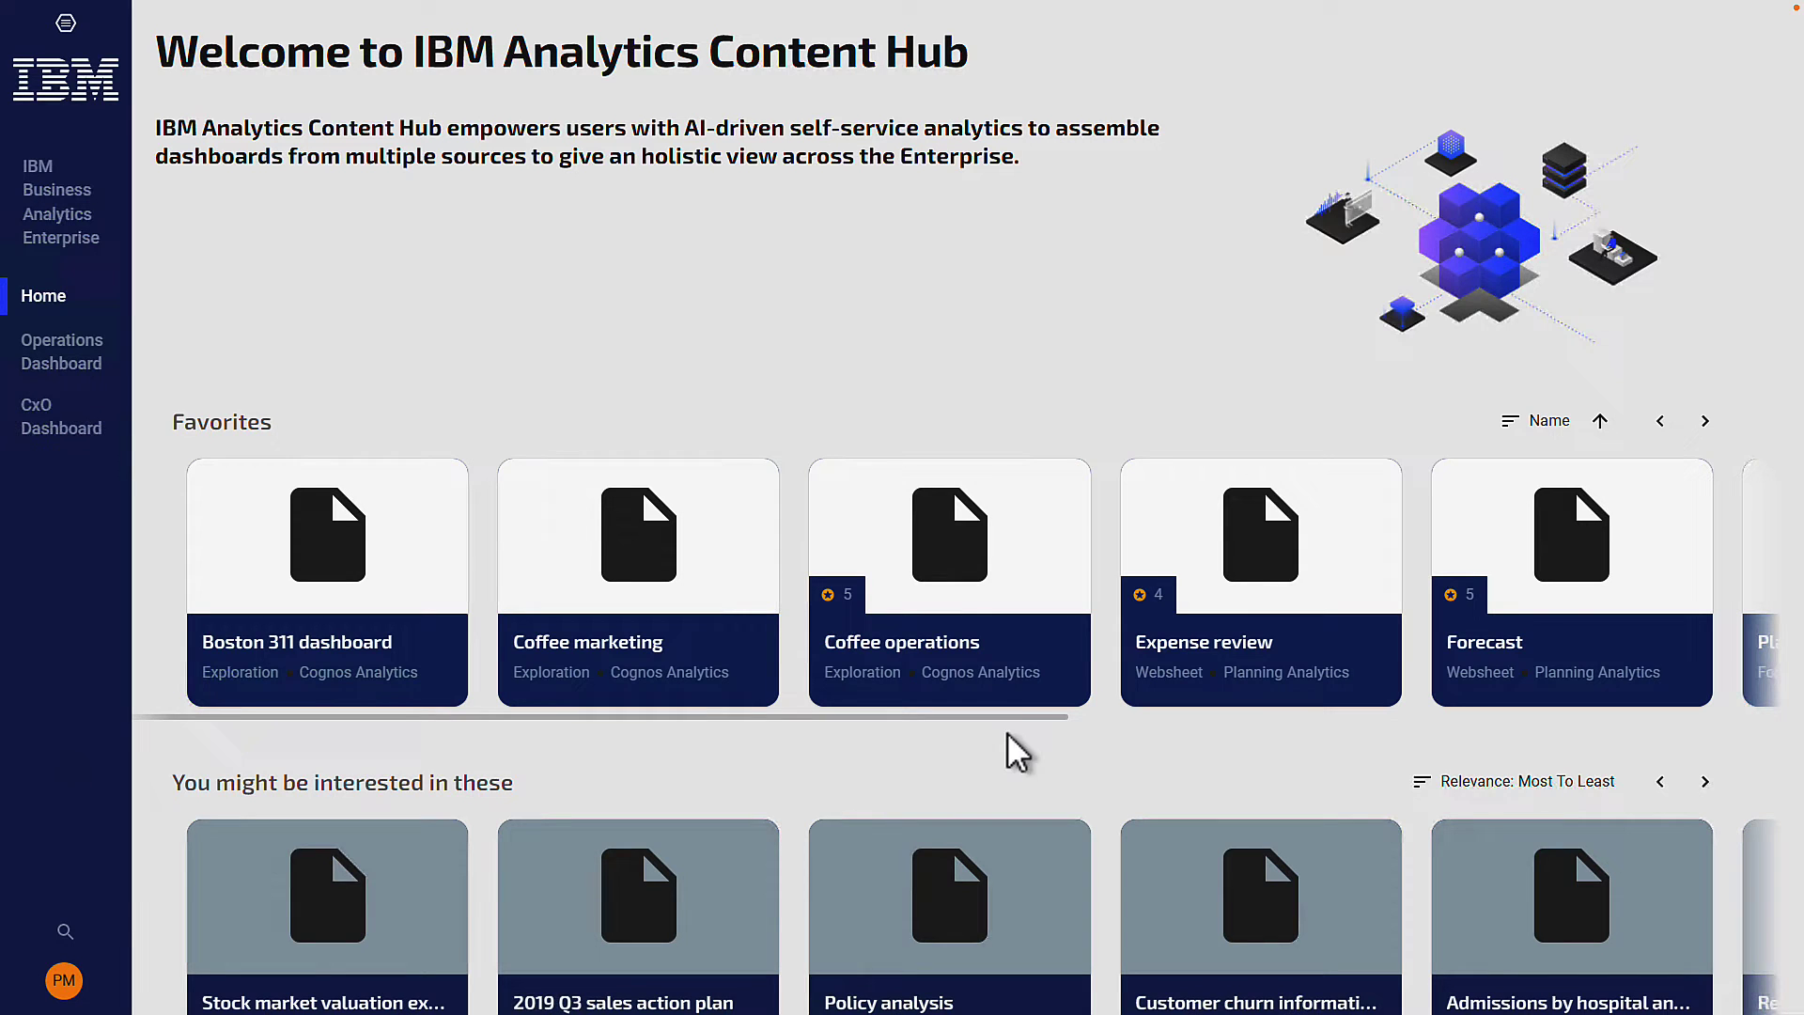
scroll(910, 717, "down", 1)
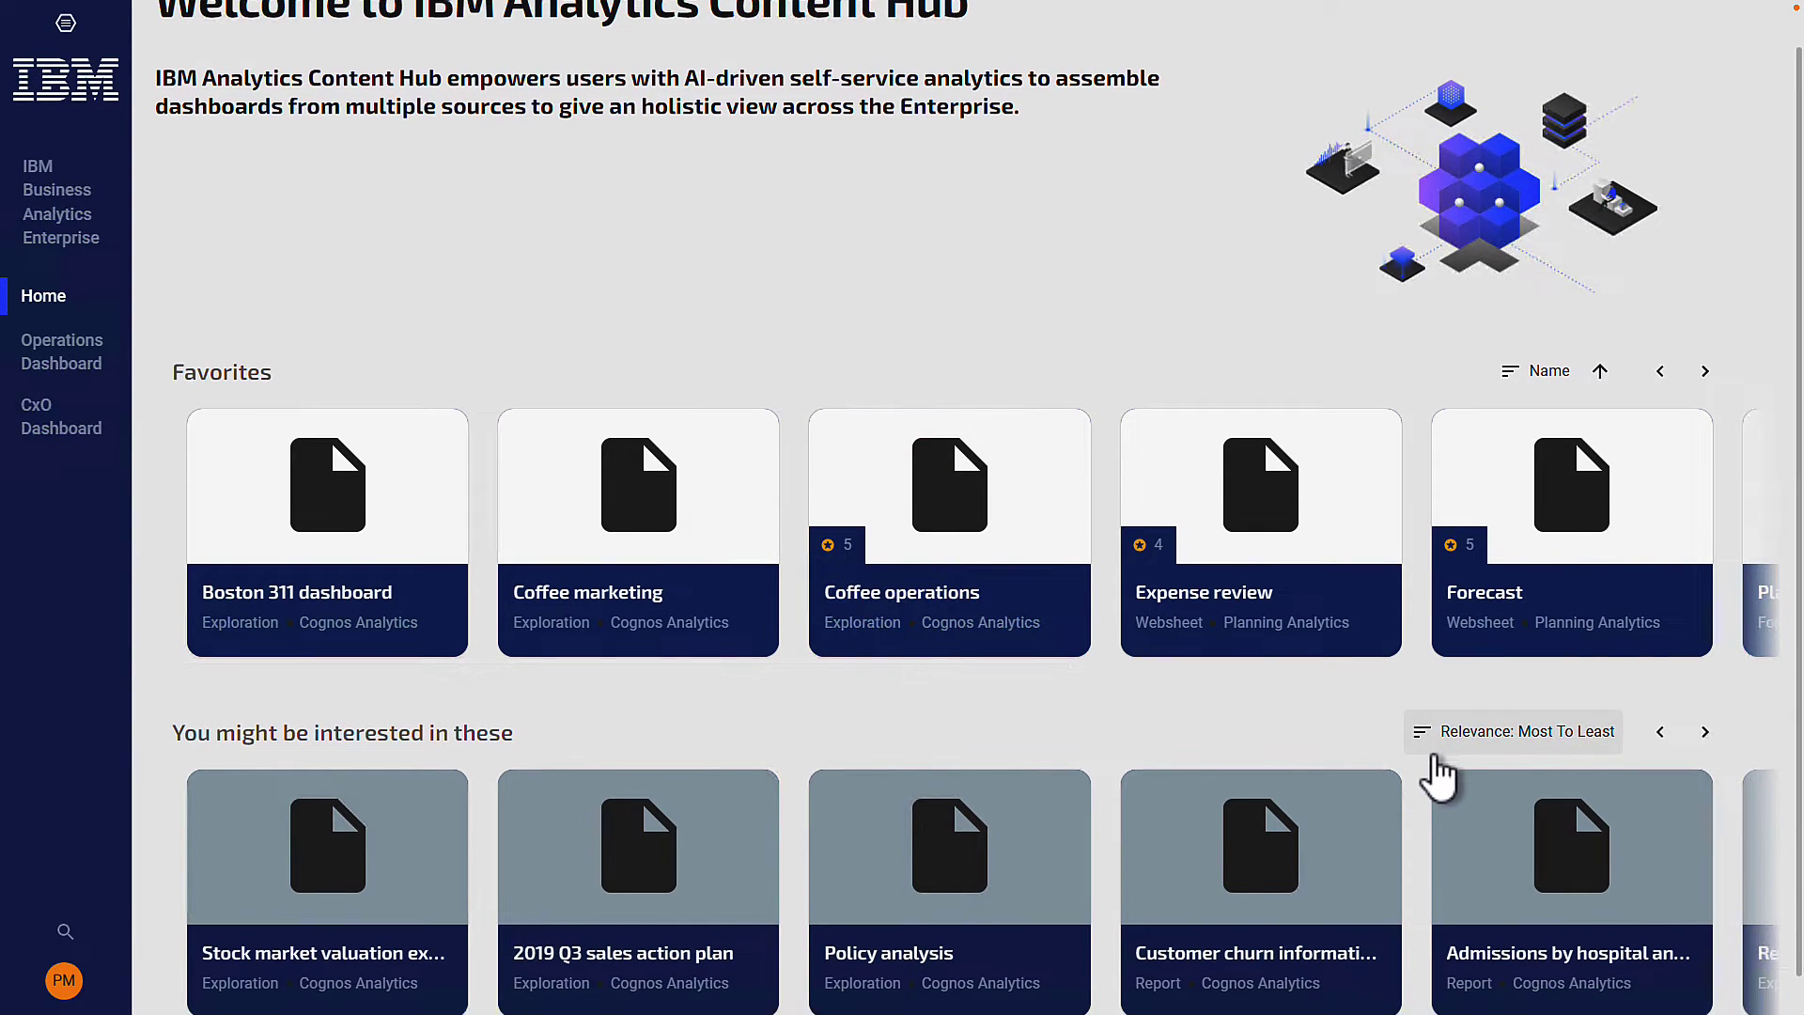
scroll(1437, 765, "down", 1)
mouse_move(1436, 759)
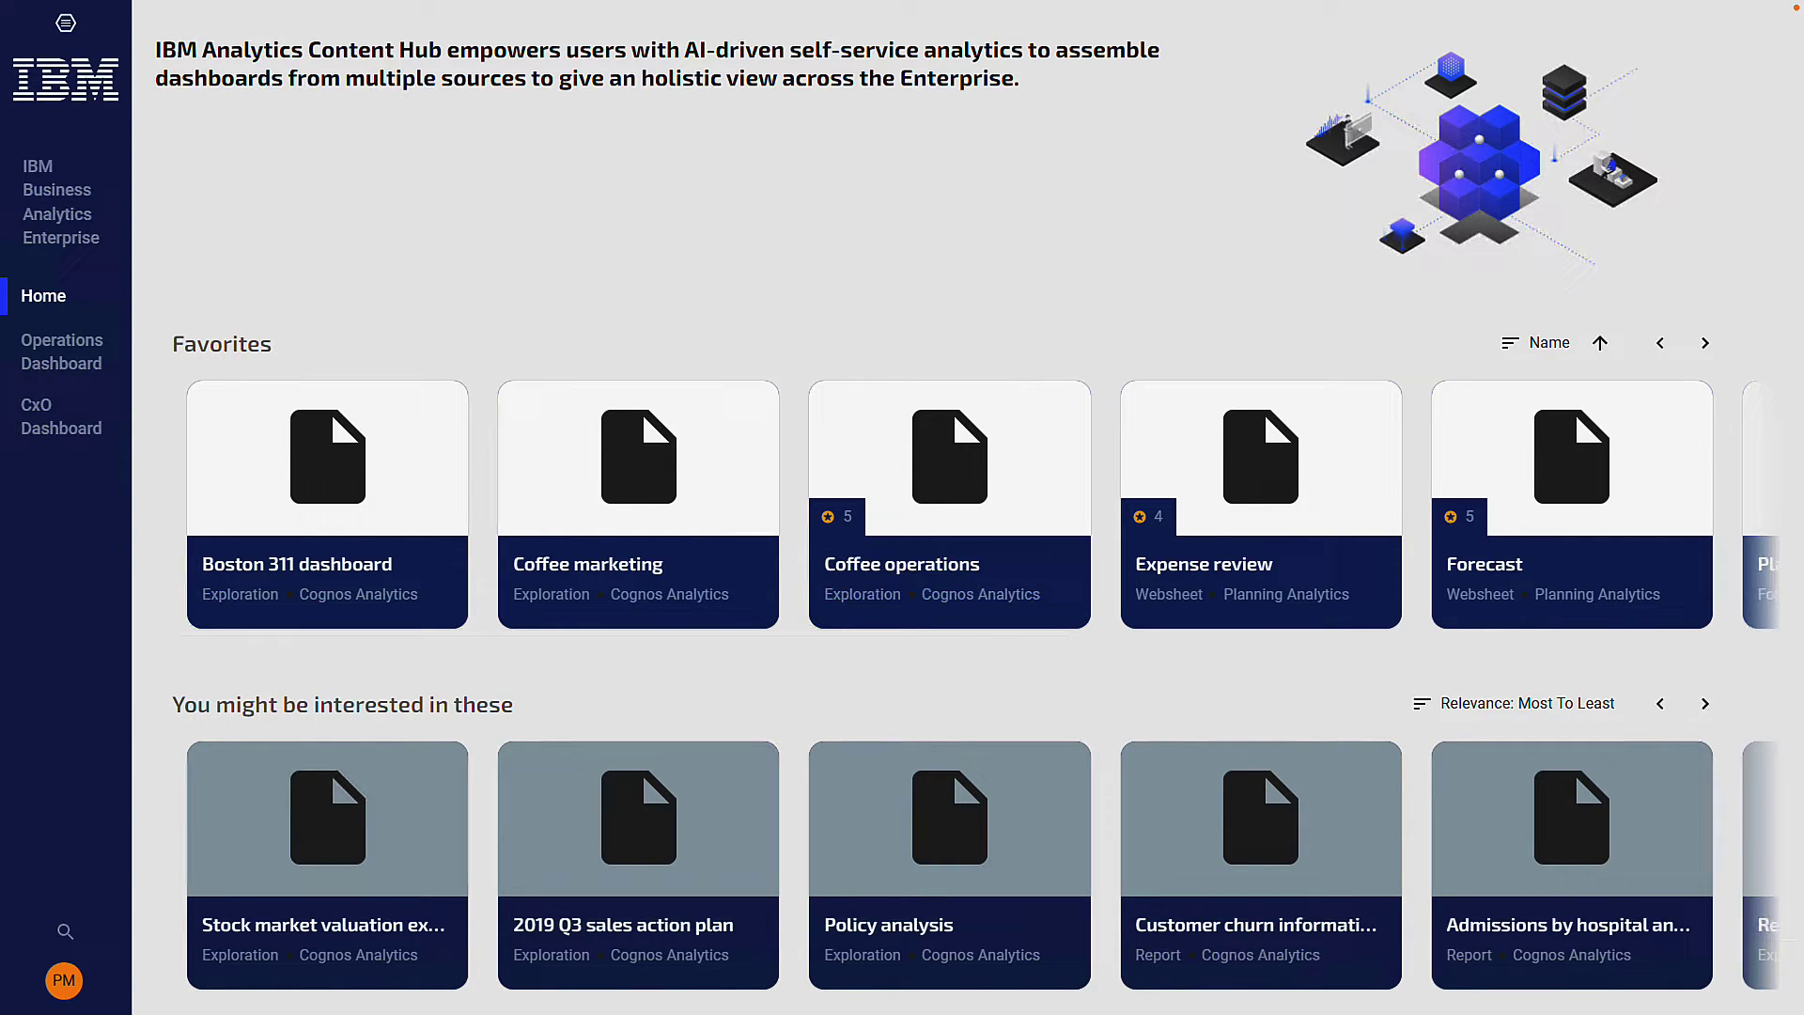
left_click(75, 984)
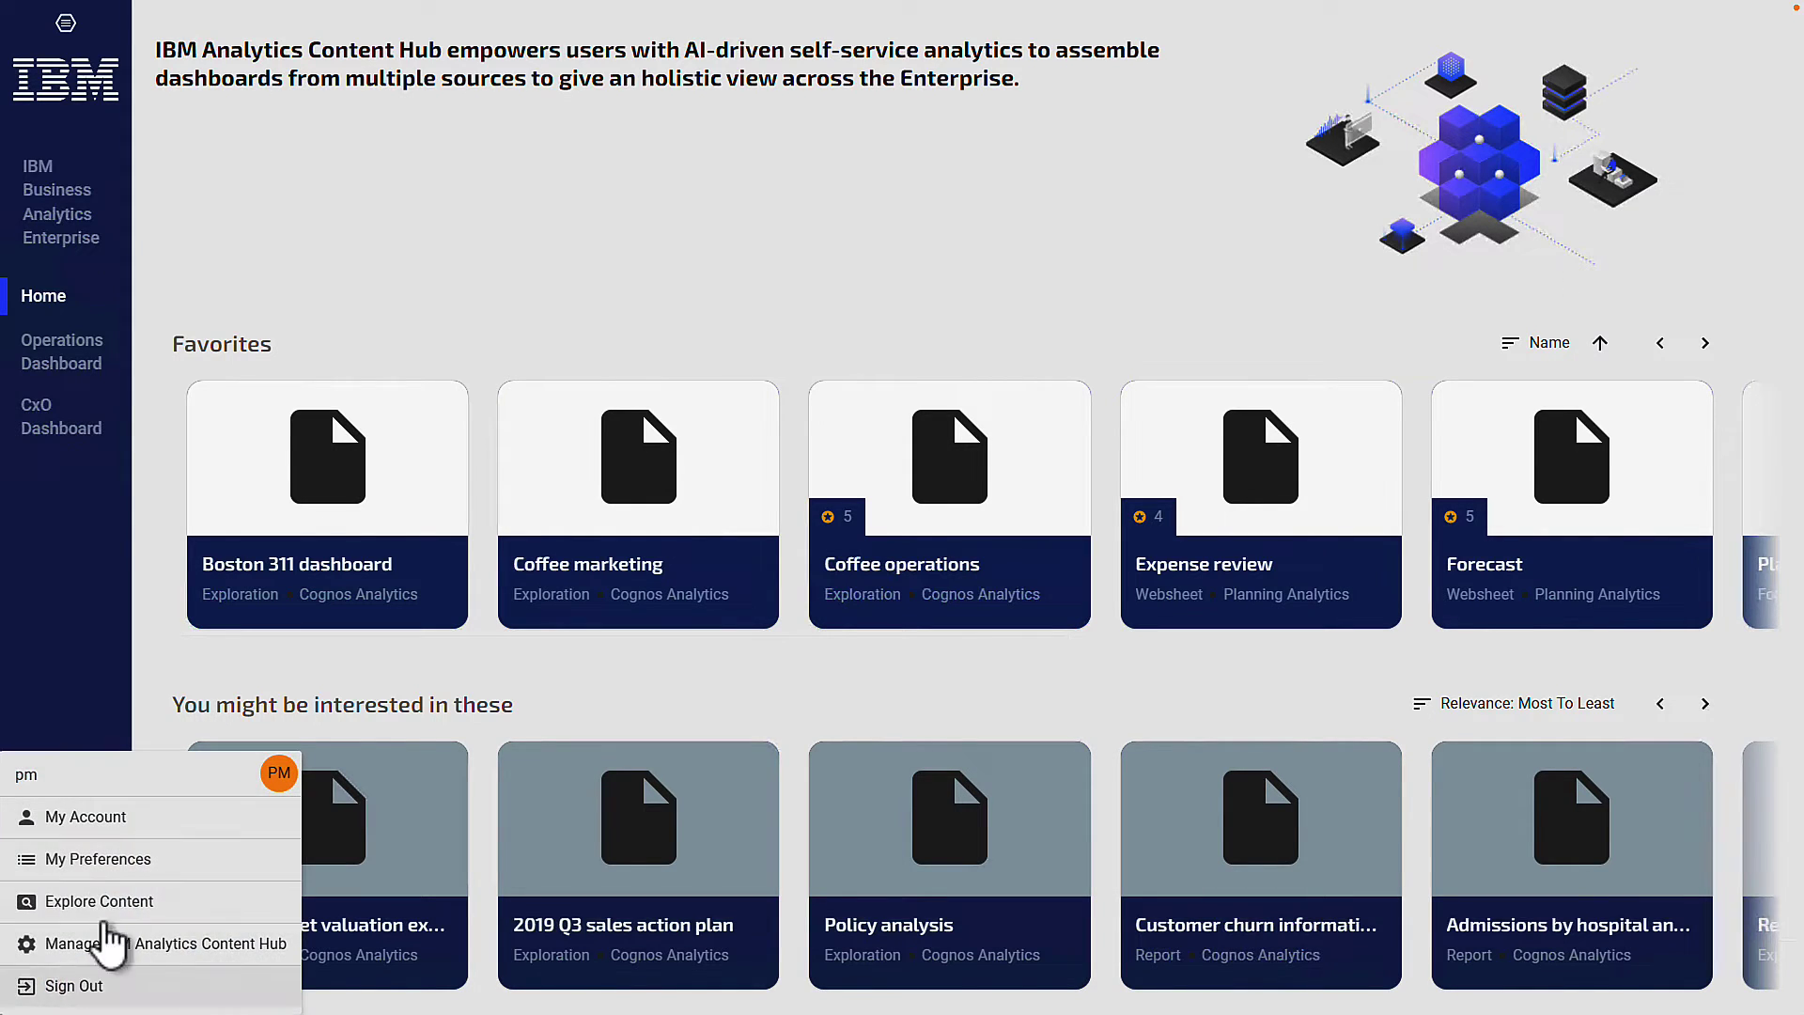
left_click(105, 862)
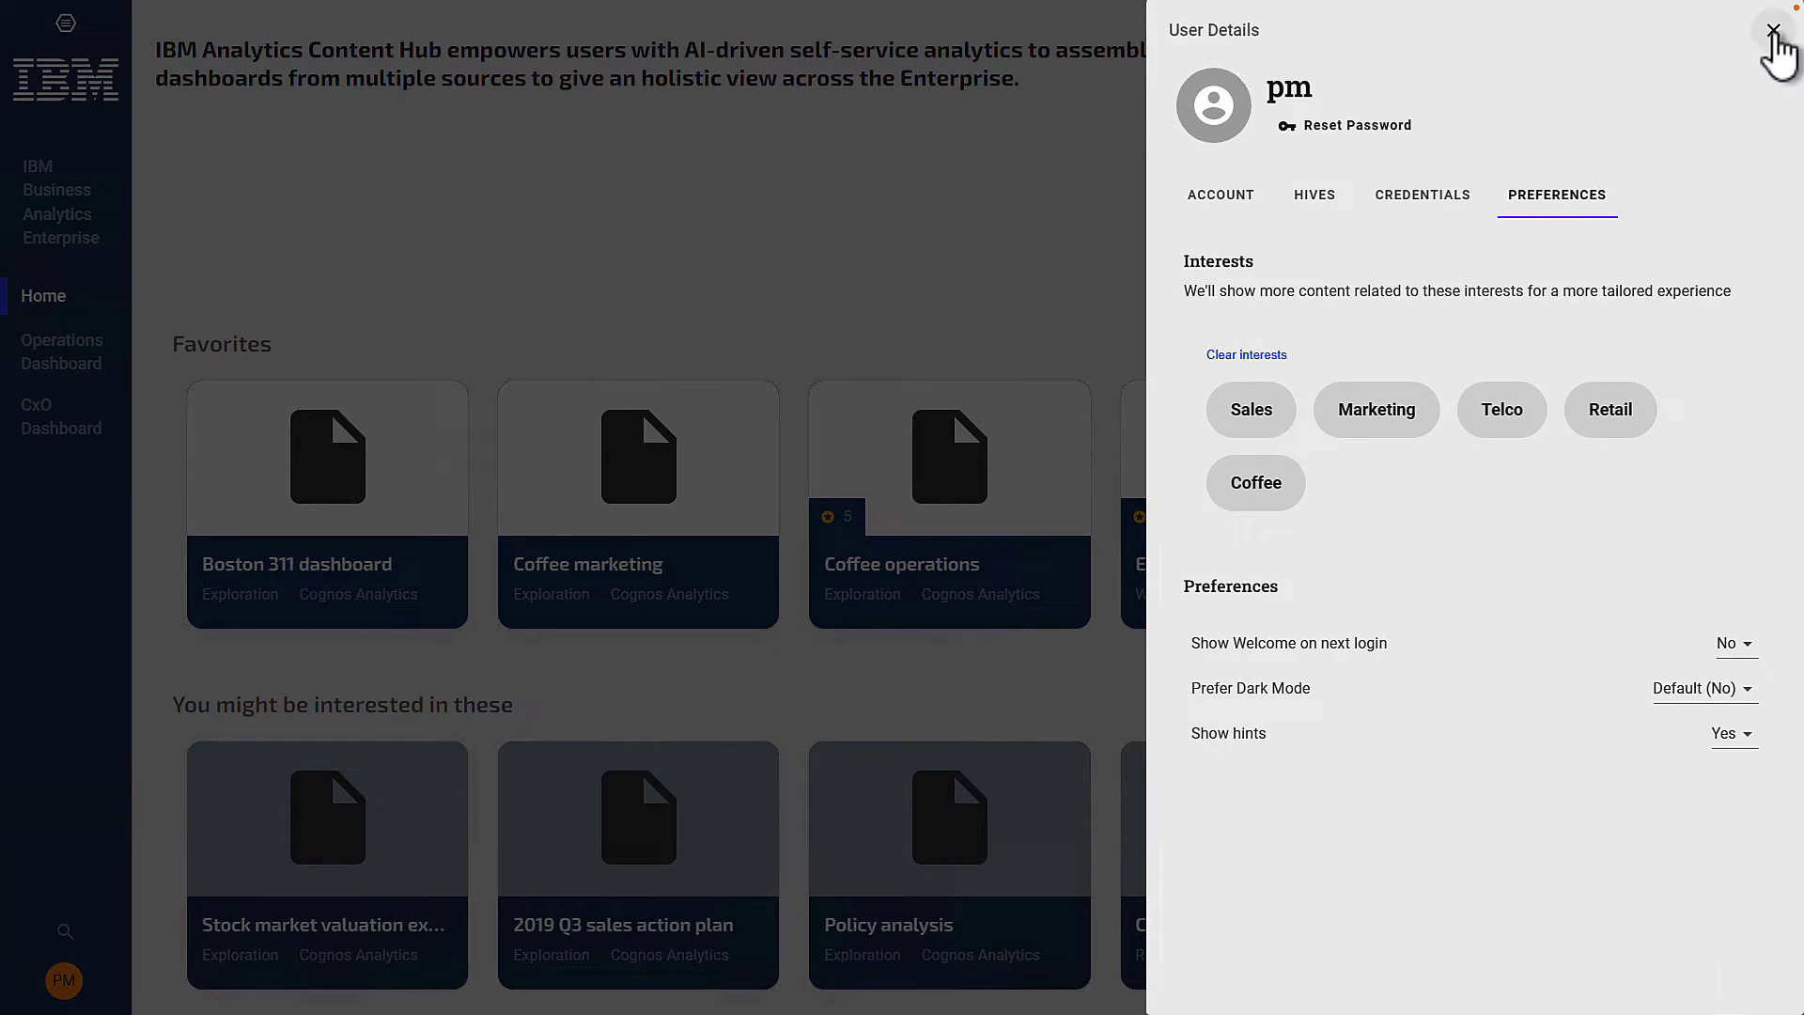
left_click(1774, 33)
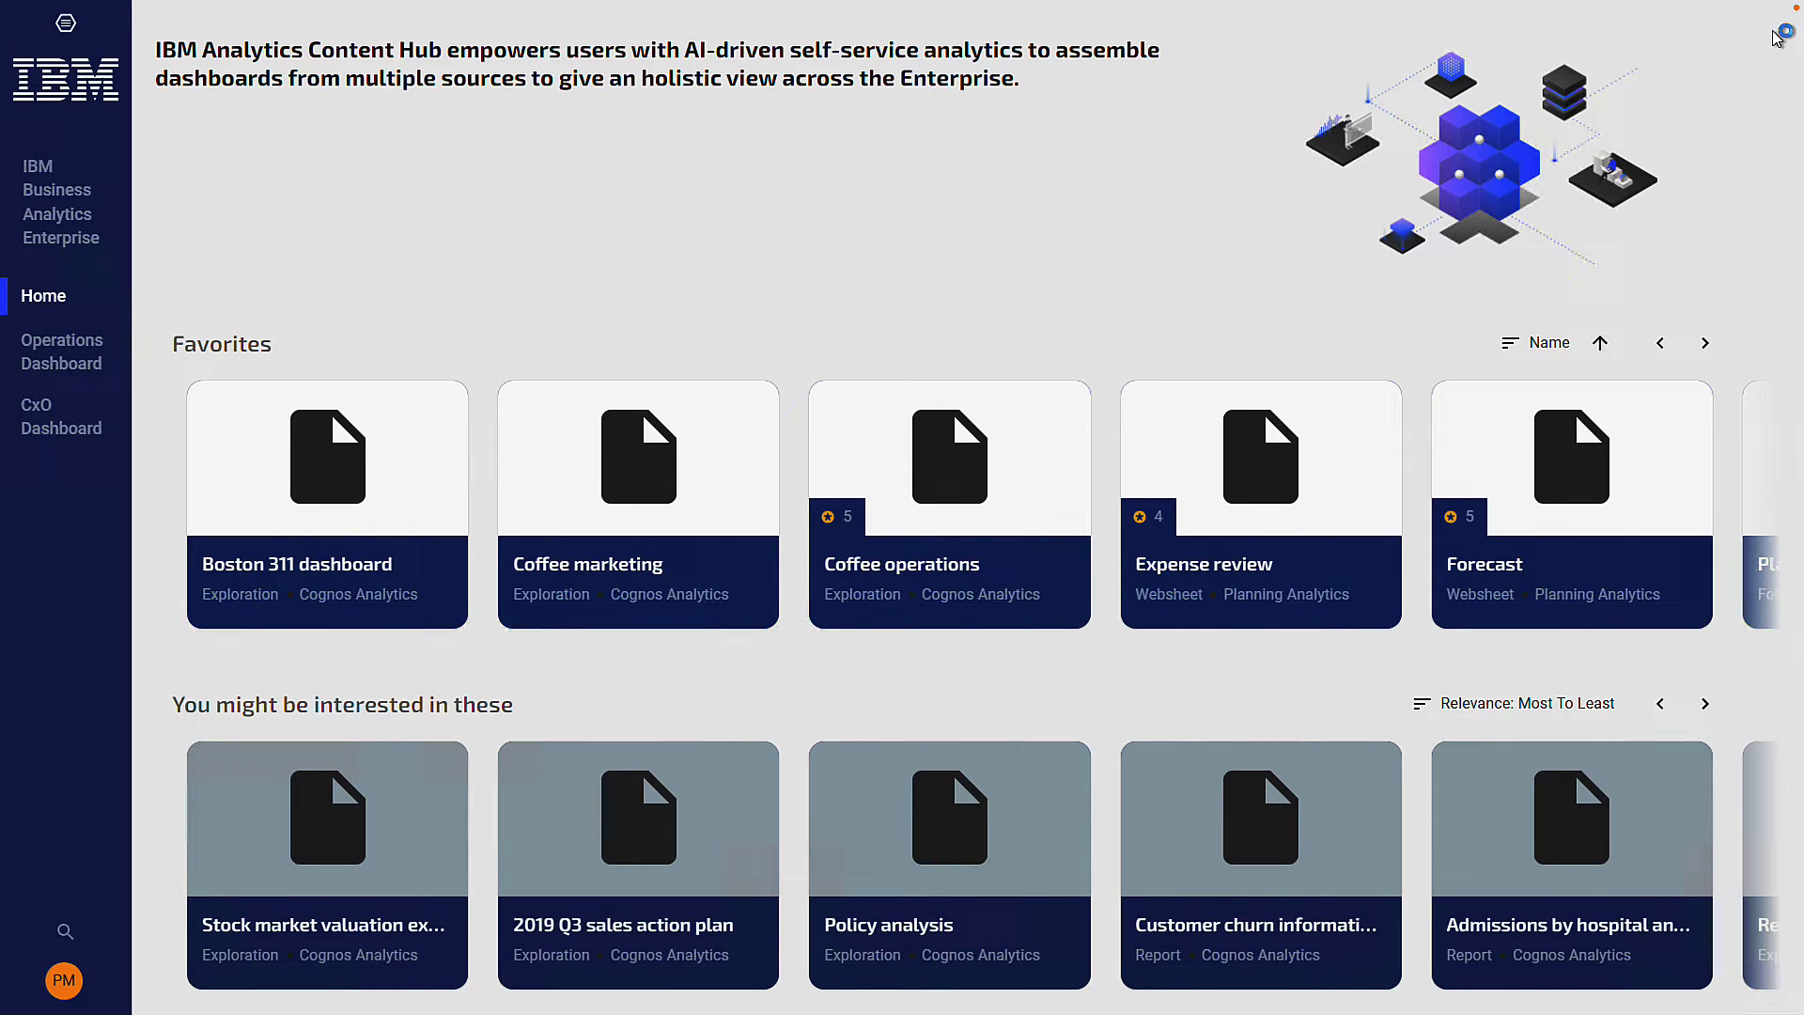
Step: Search for 'expense', keep 4-stars-and-up results, and open the Expense review websheet
left_click(65, 931)
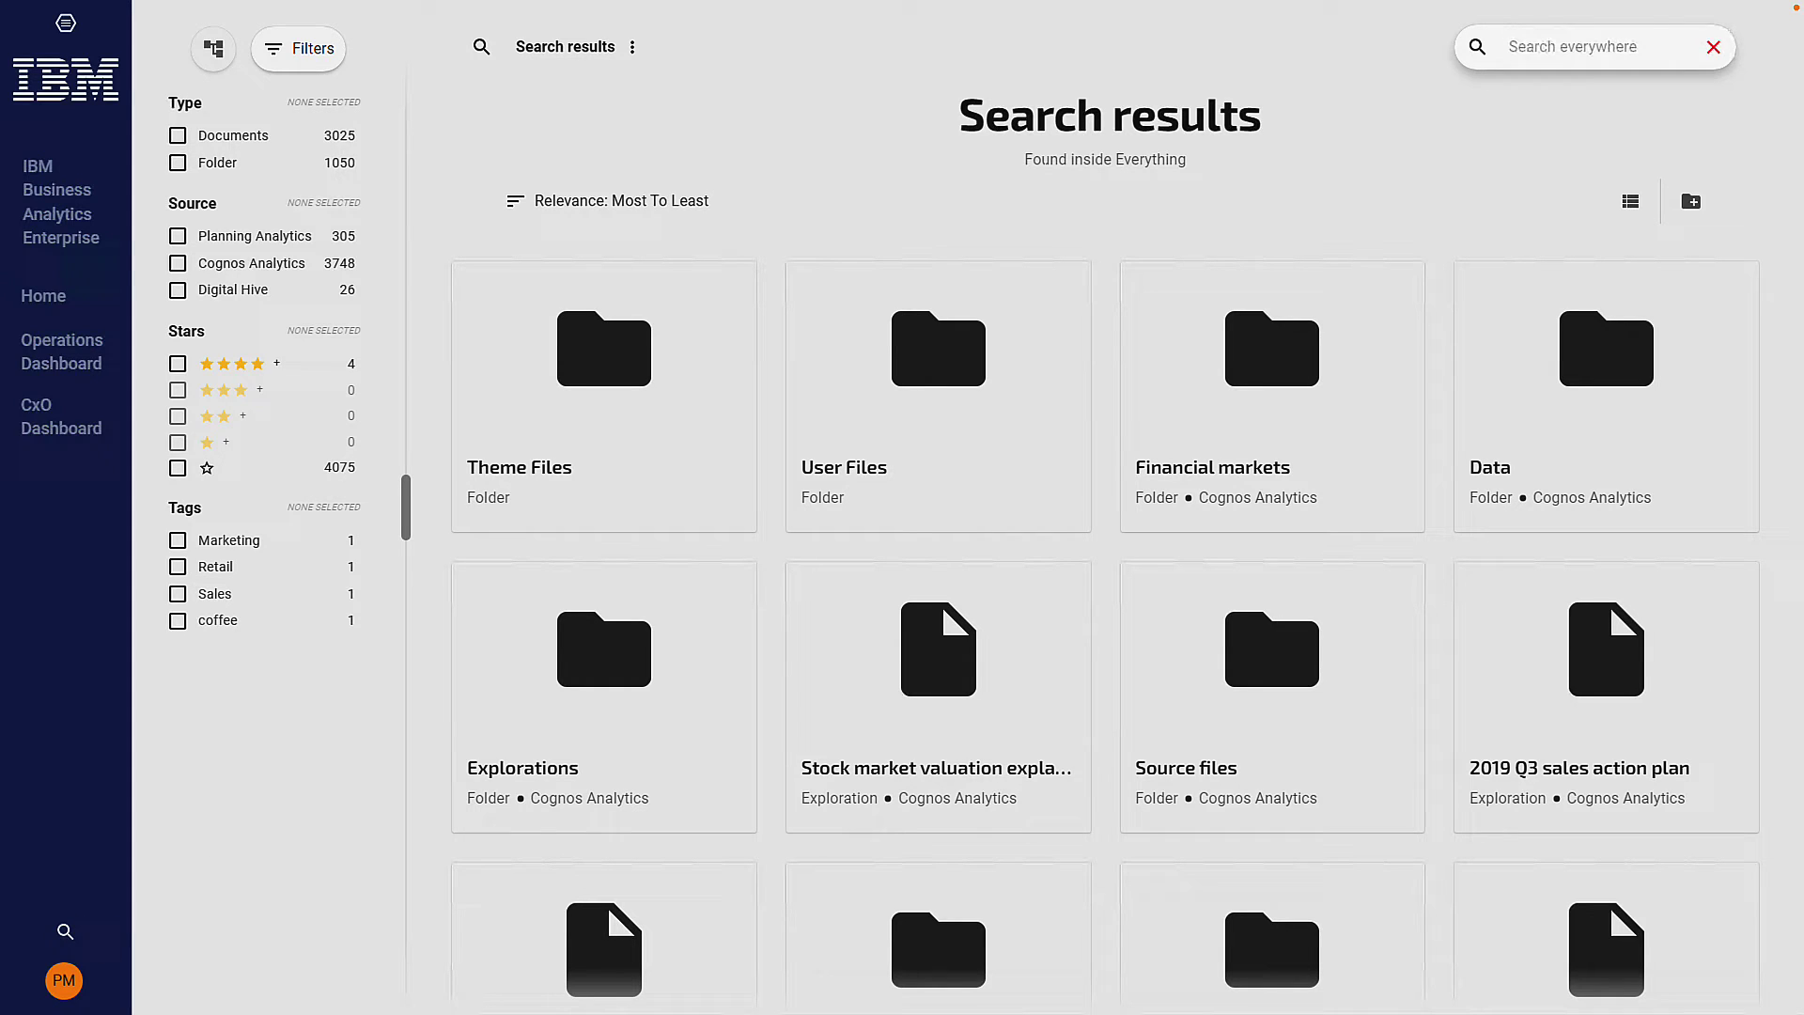
type("exp")
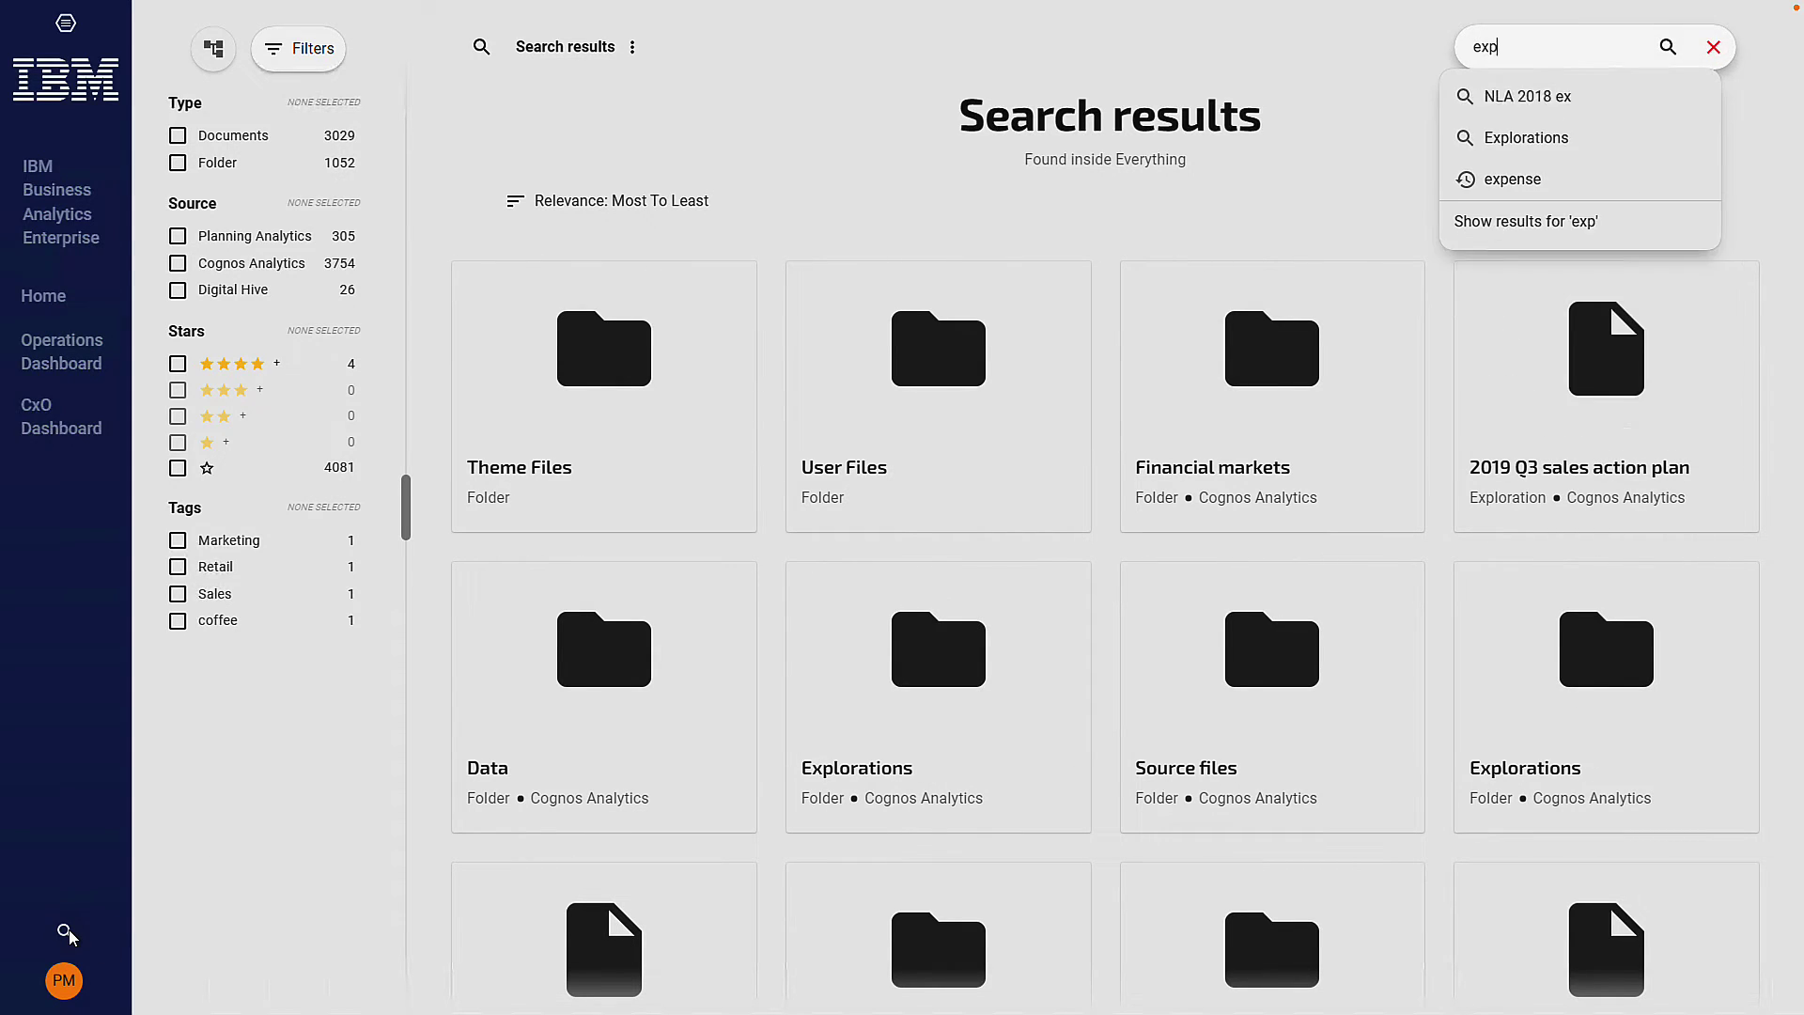
type("ense")
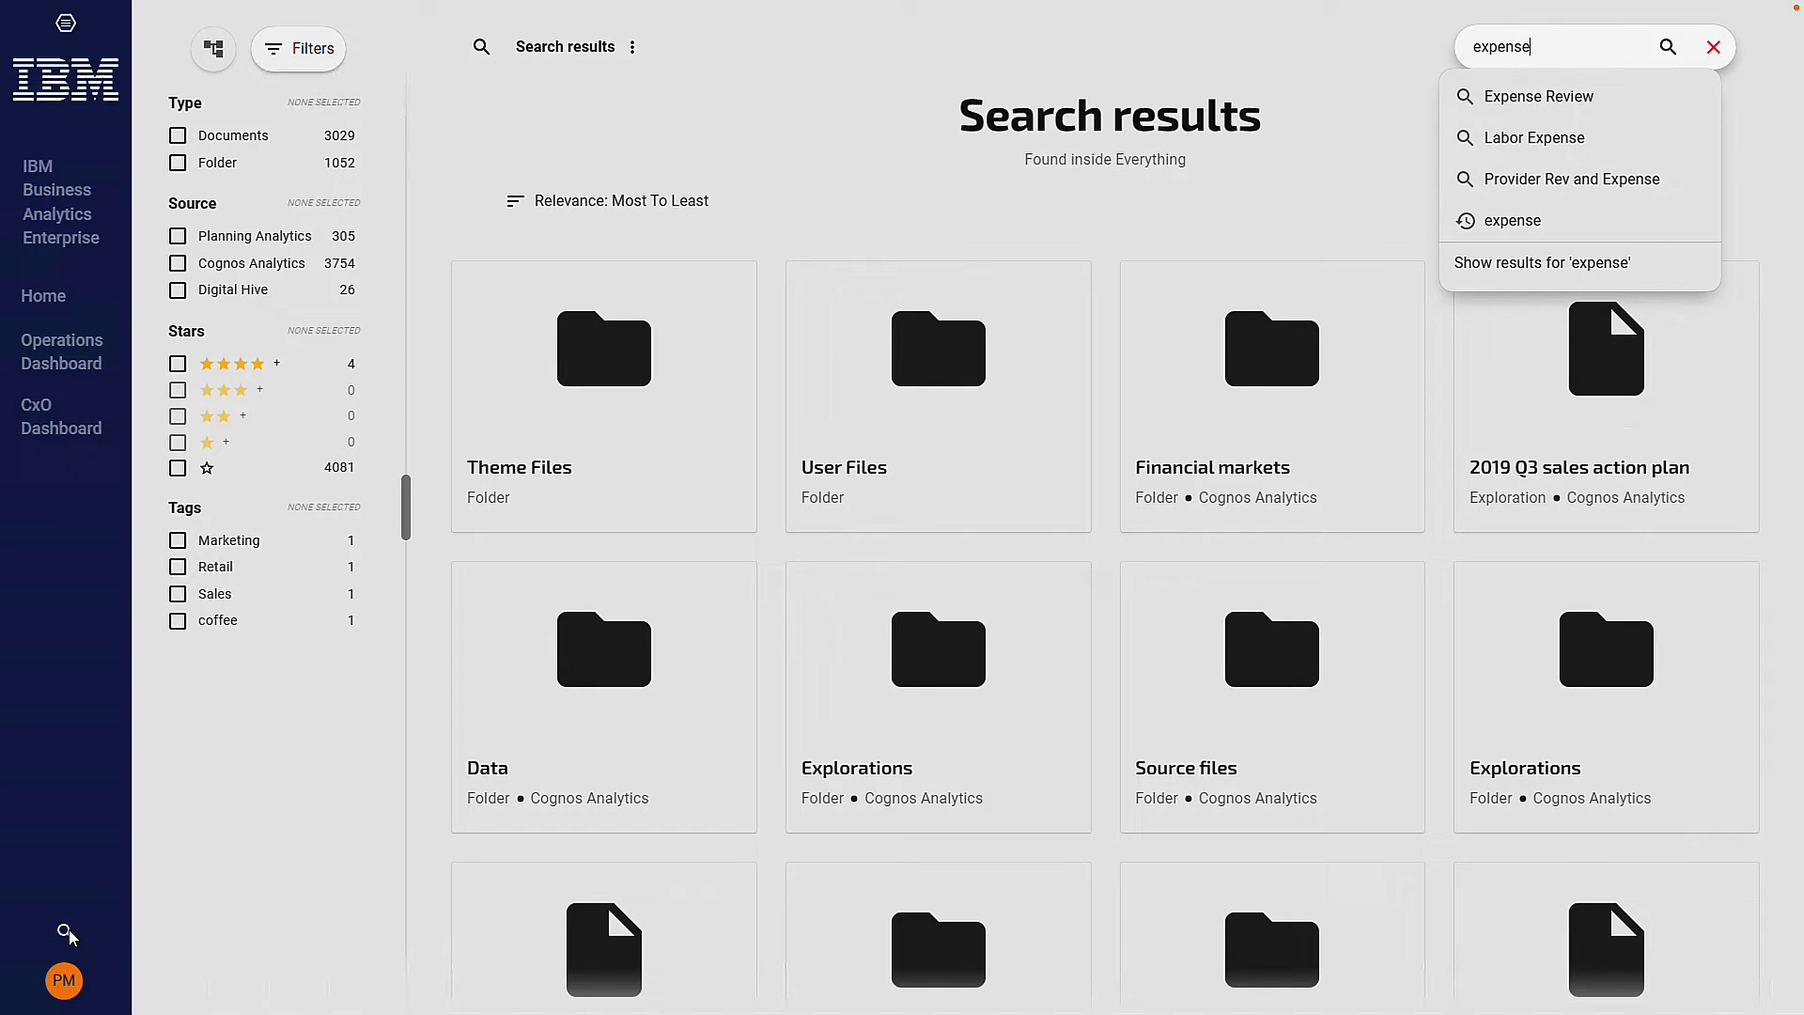
key("Return")
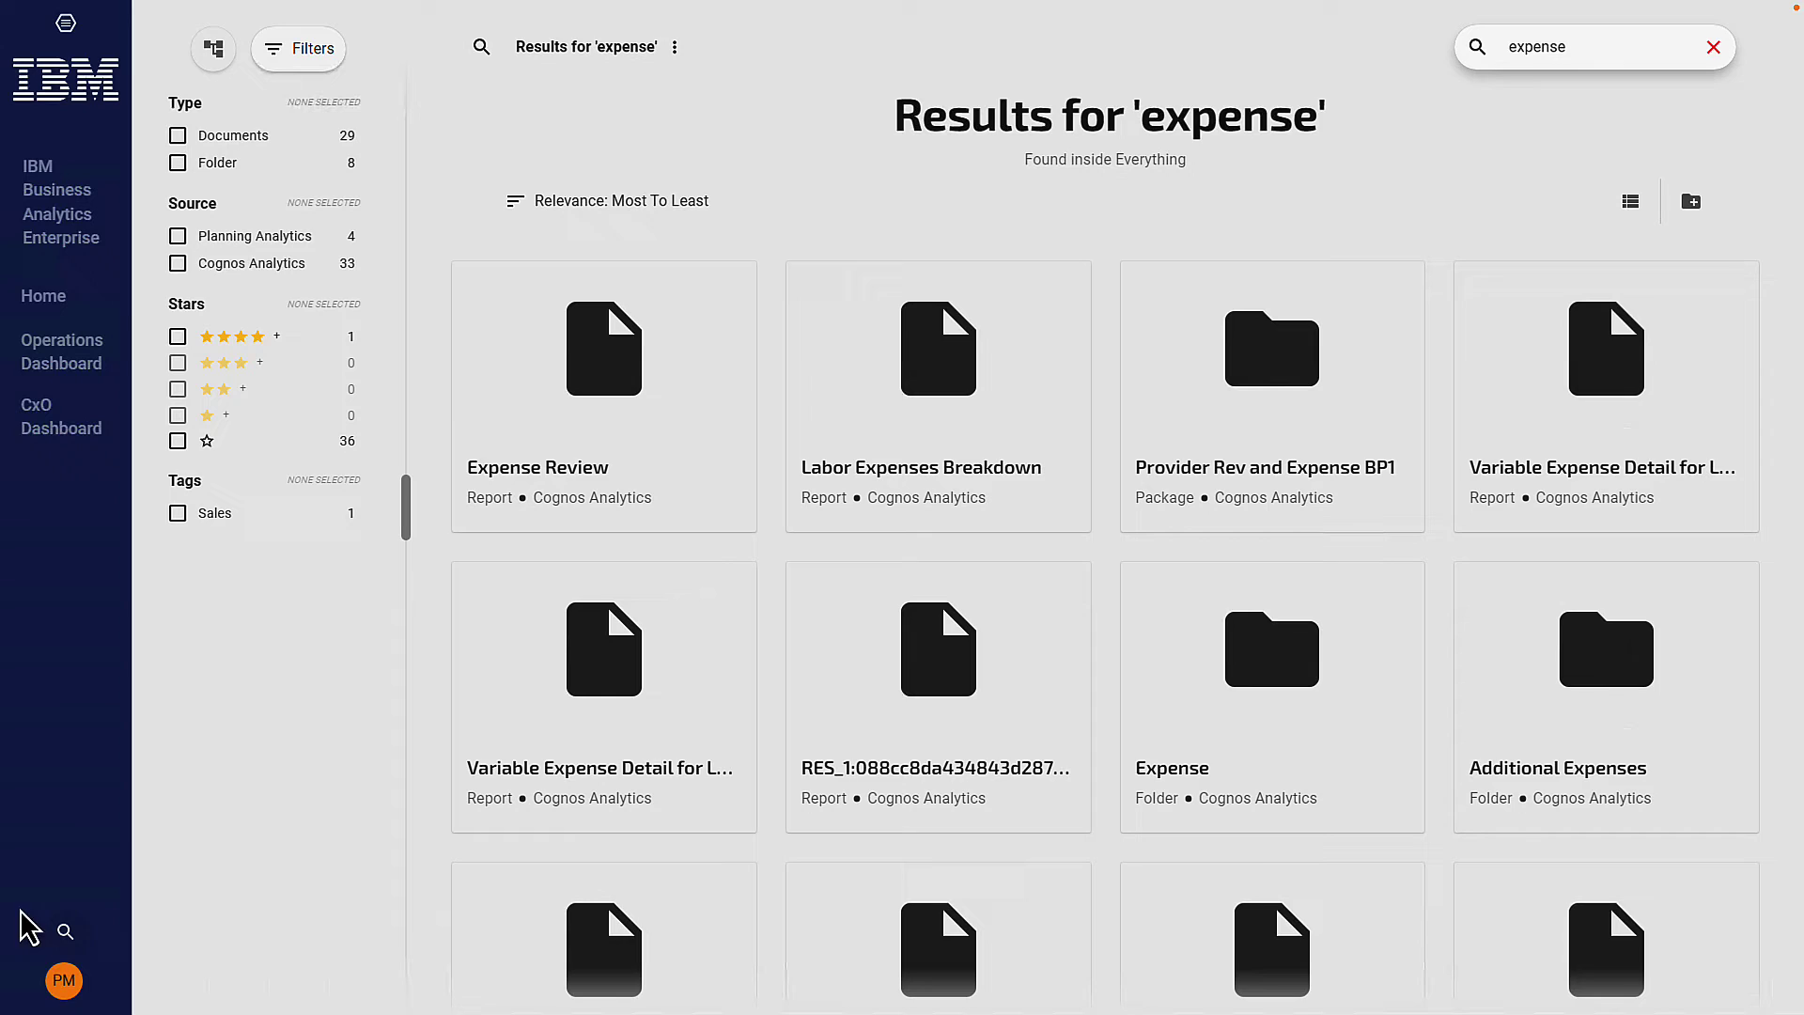
left_click(178, 339)
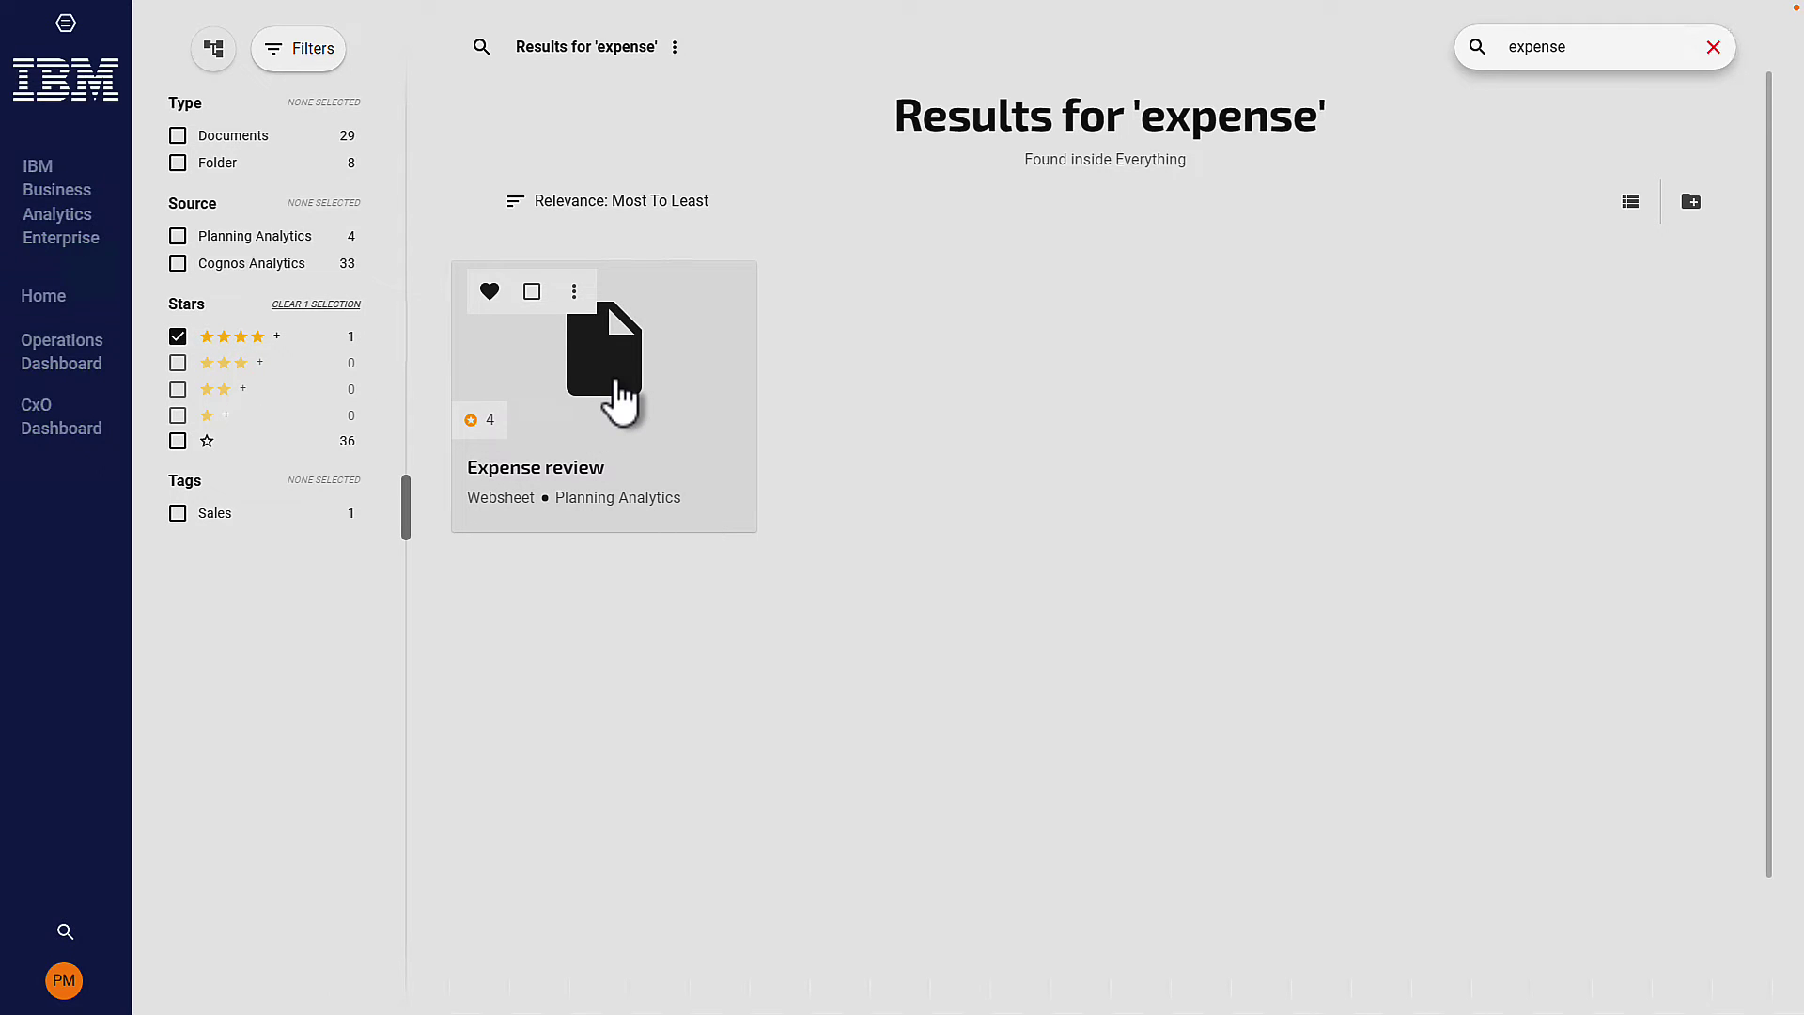
left_click(613, 375)
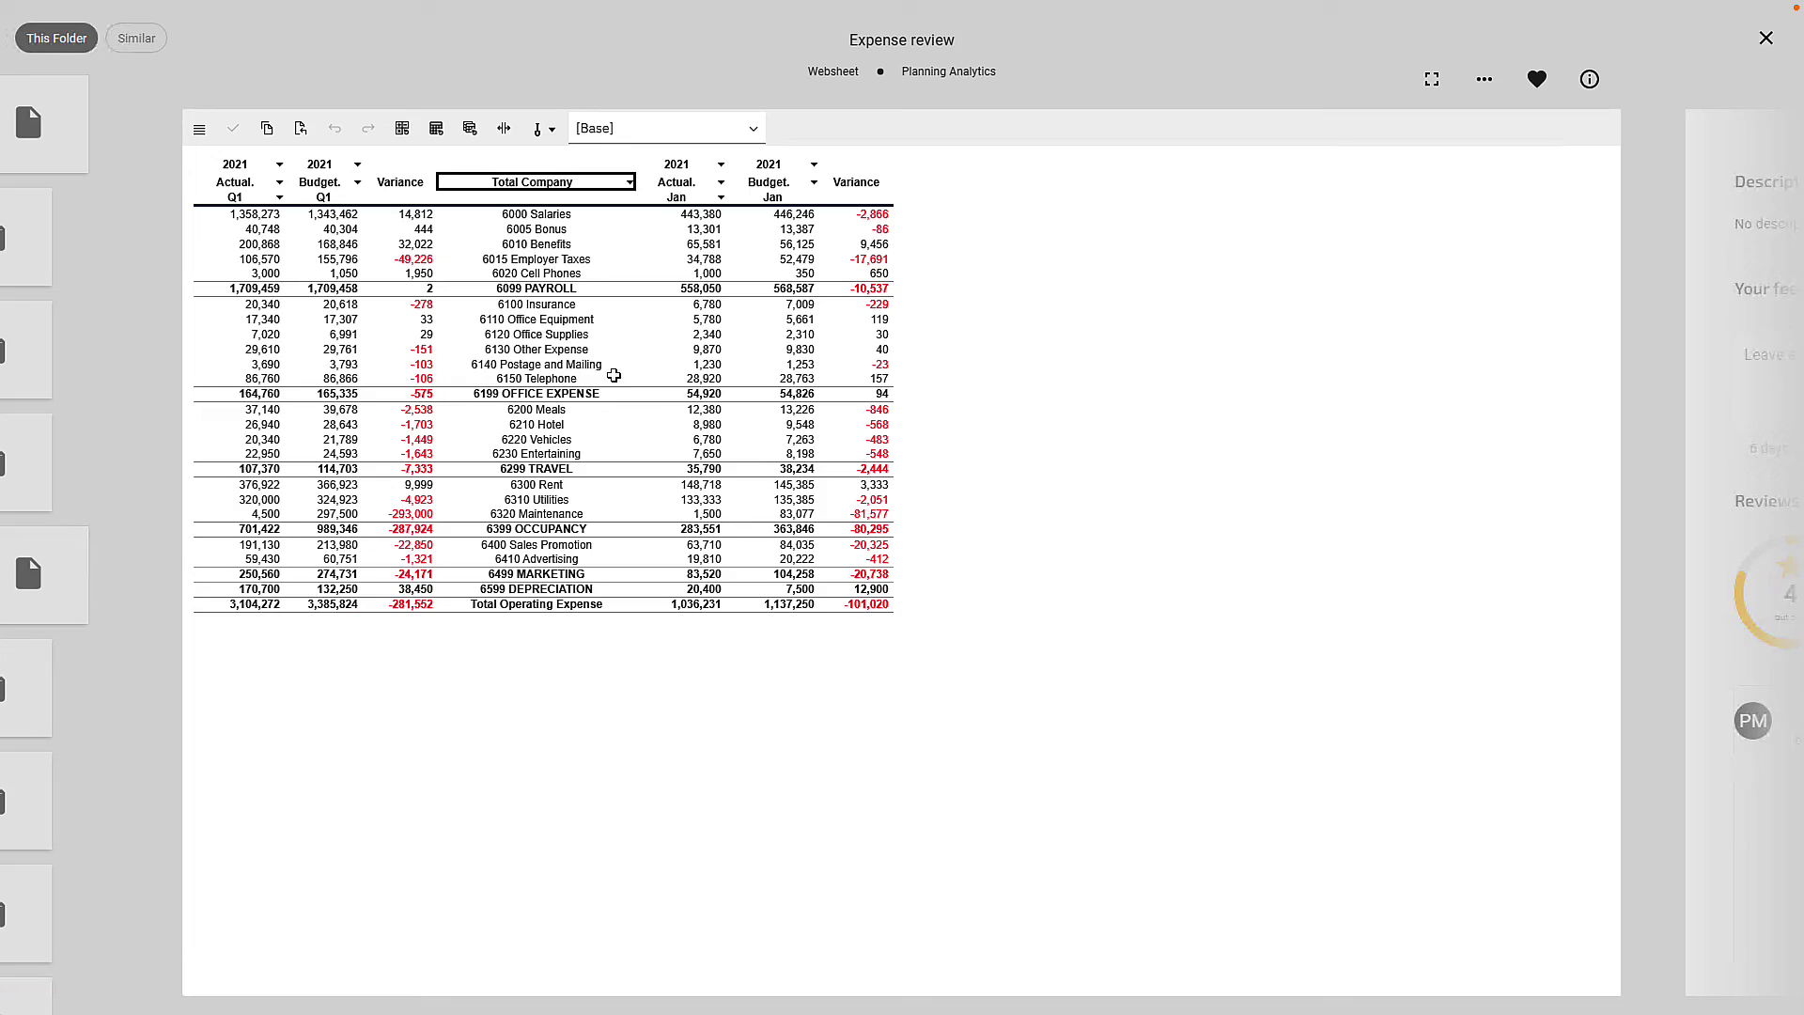
Step: Select the 2021 Actual Jan column, then bring up the hive list from the Business Operations Dashboard
left_click(722, 187)
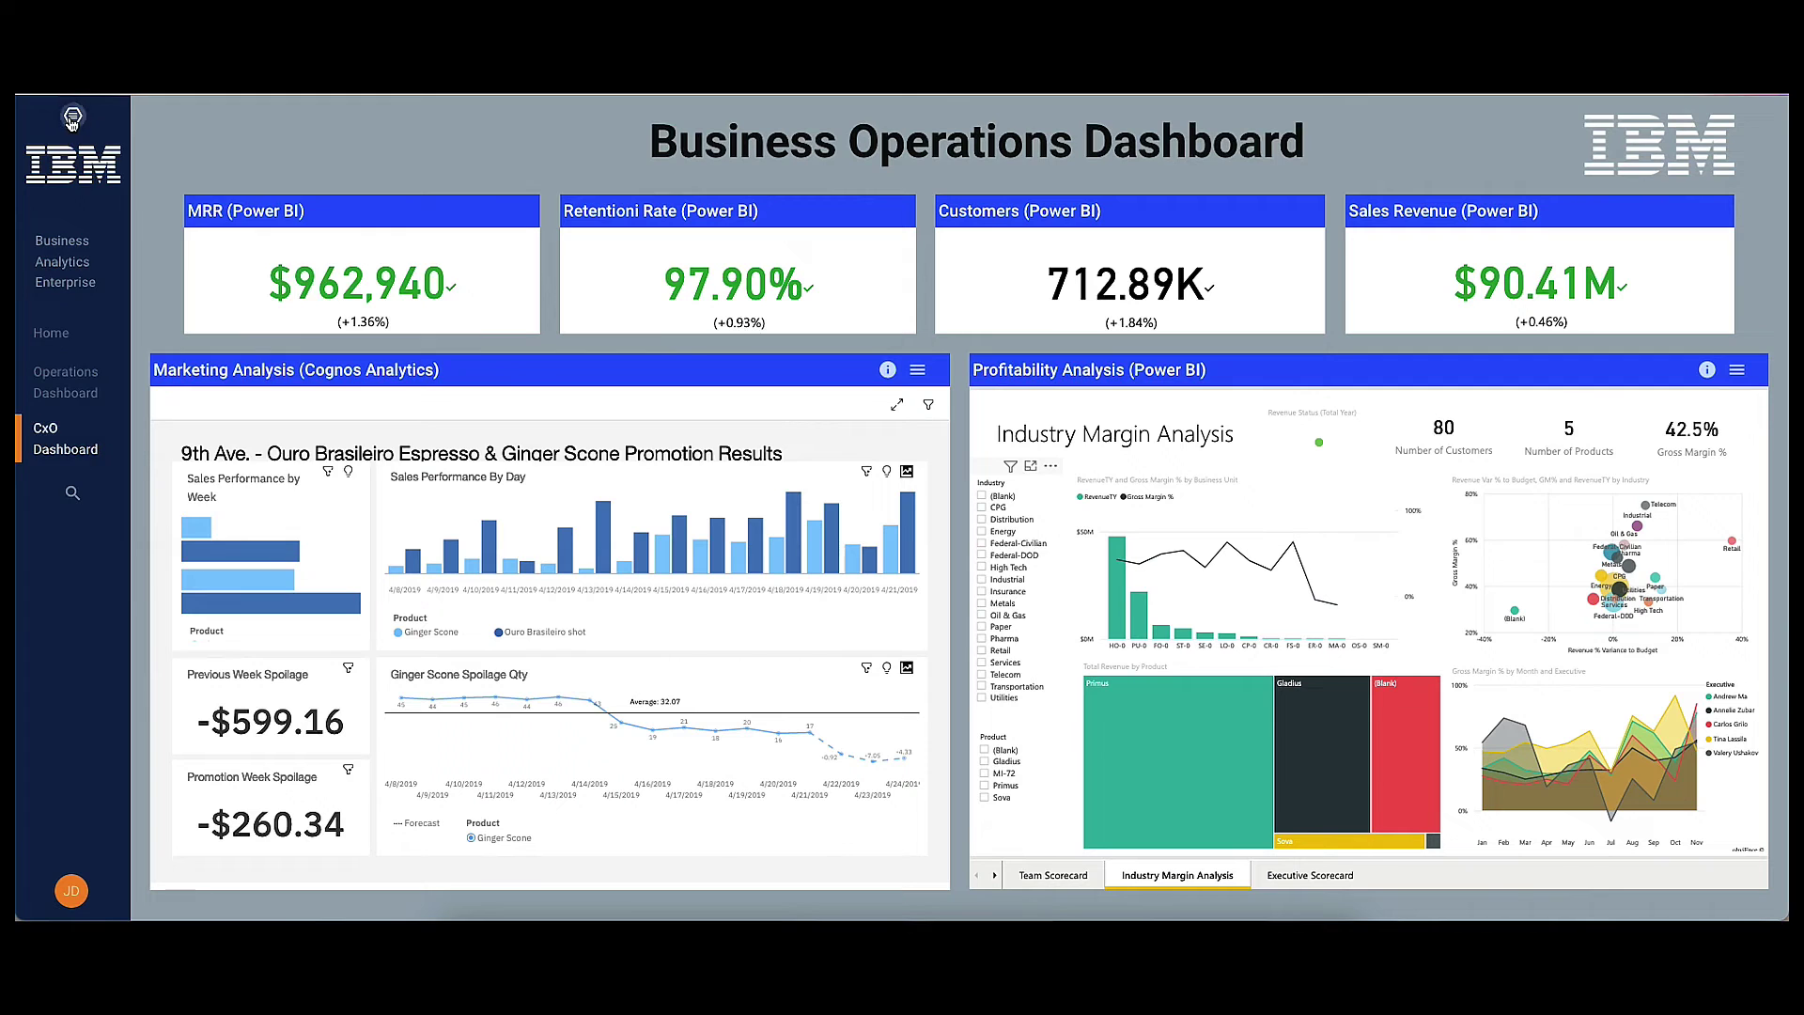
left_click(72, 117)
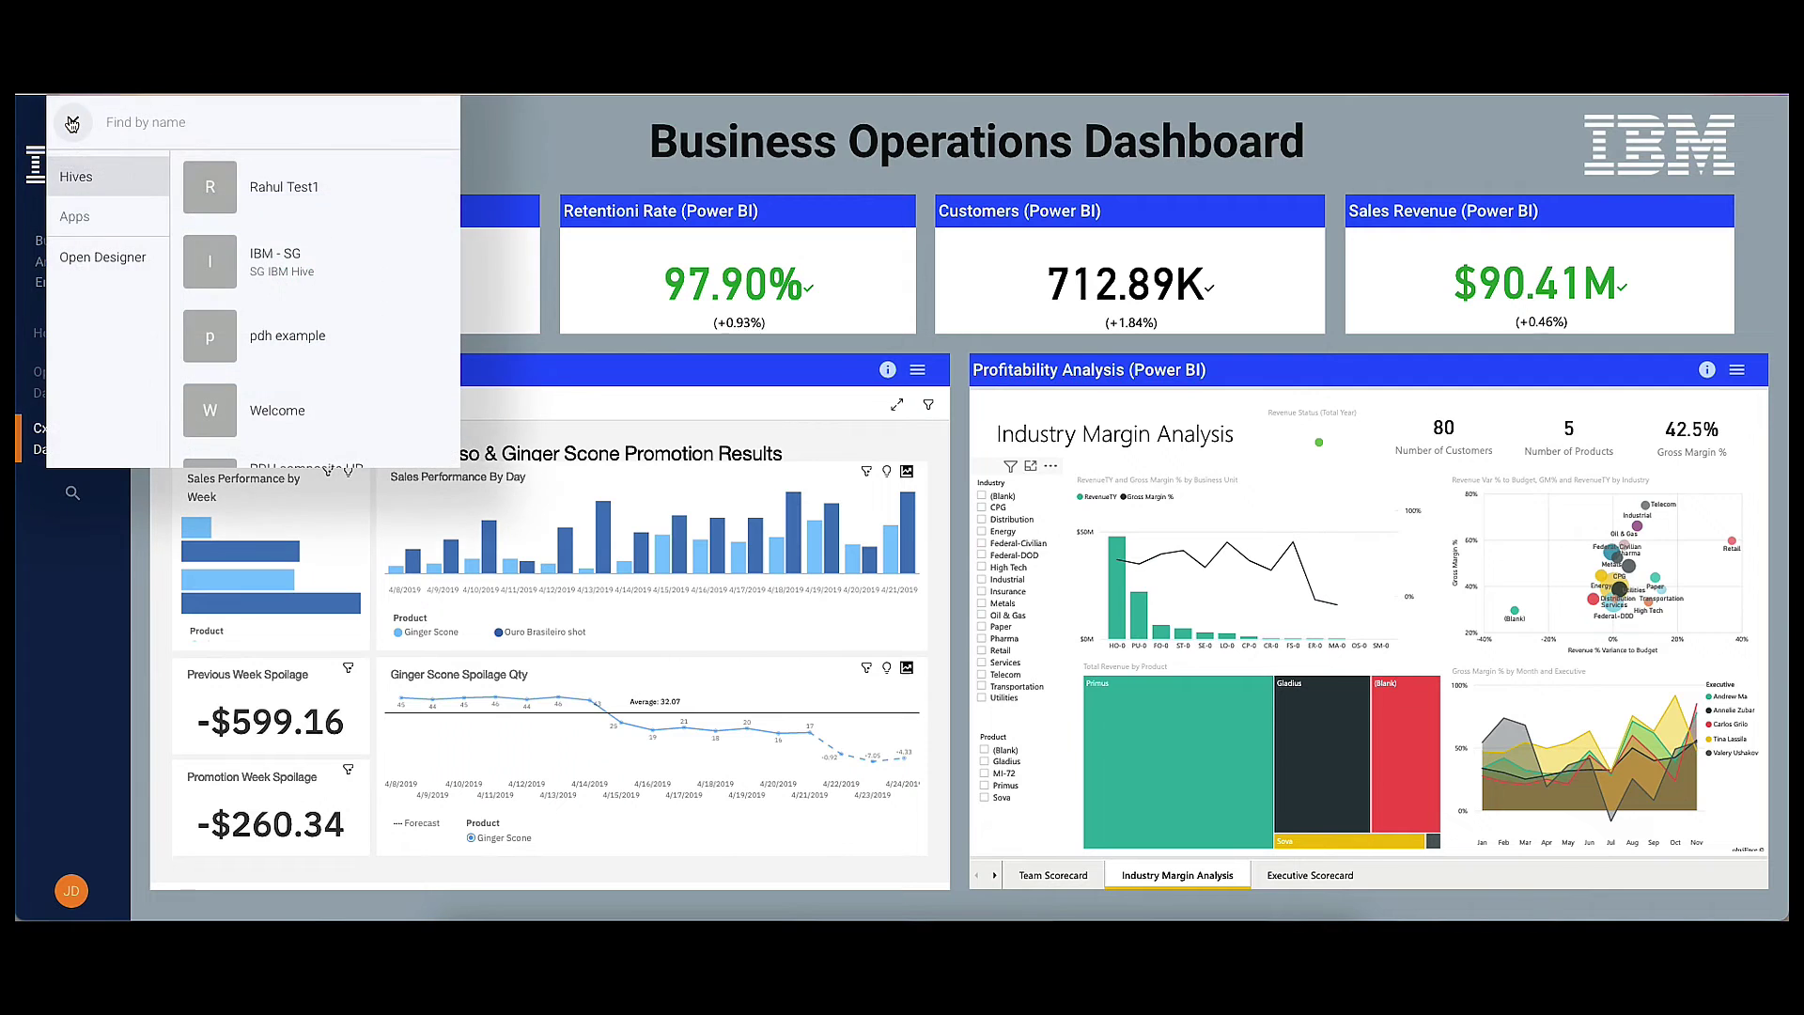
Step: Create a new Story Board page, Jim's New Page, in the dashboard's designer
left_click(78, 260)
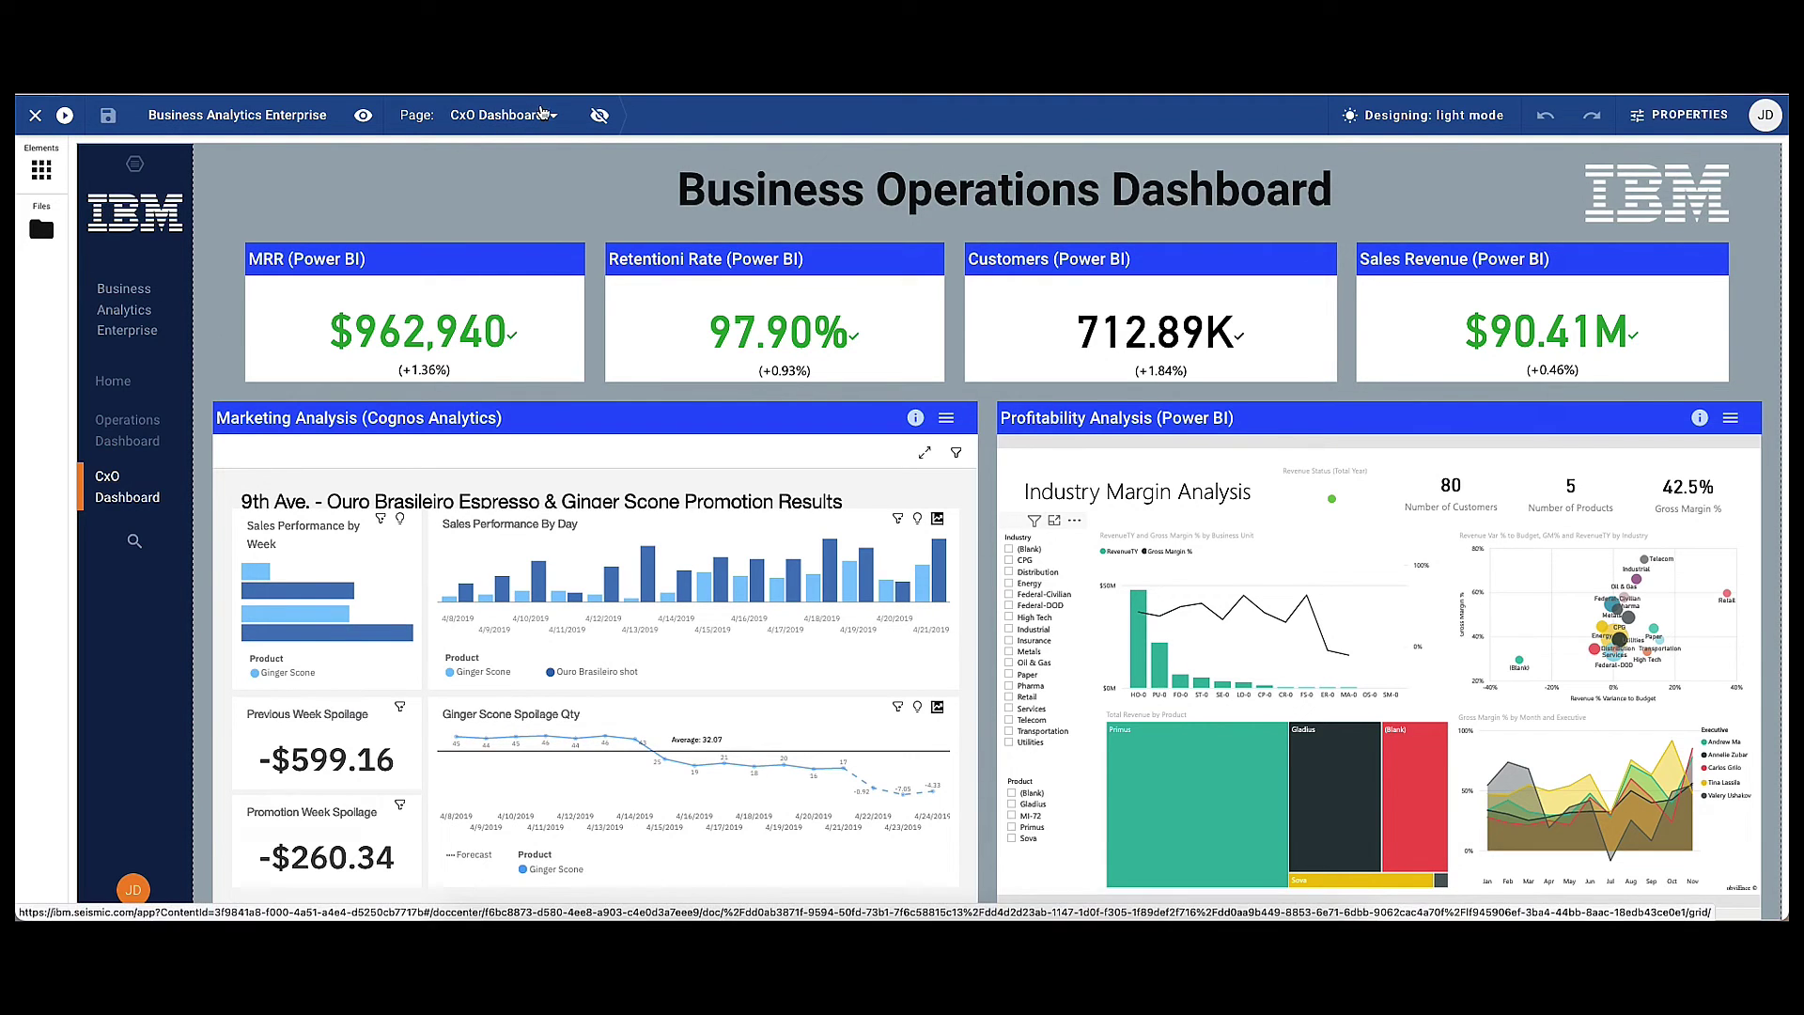
left_click(543, 114)
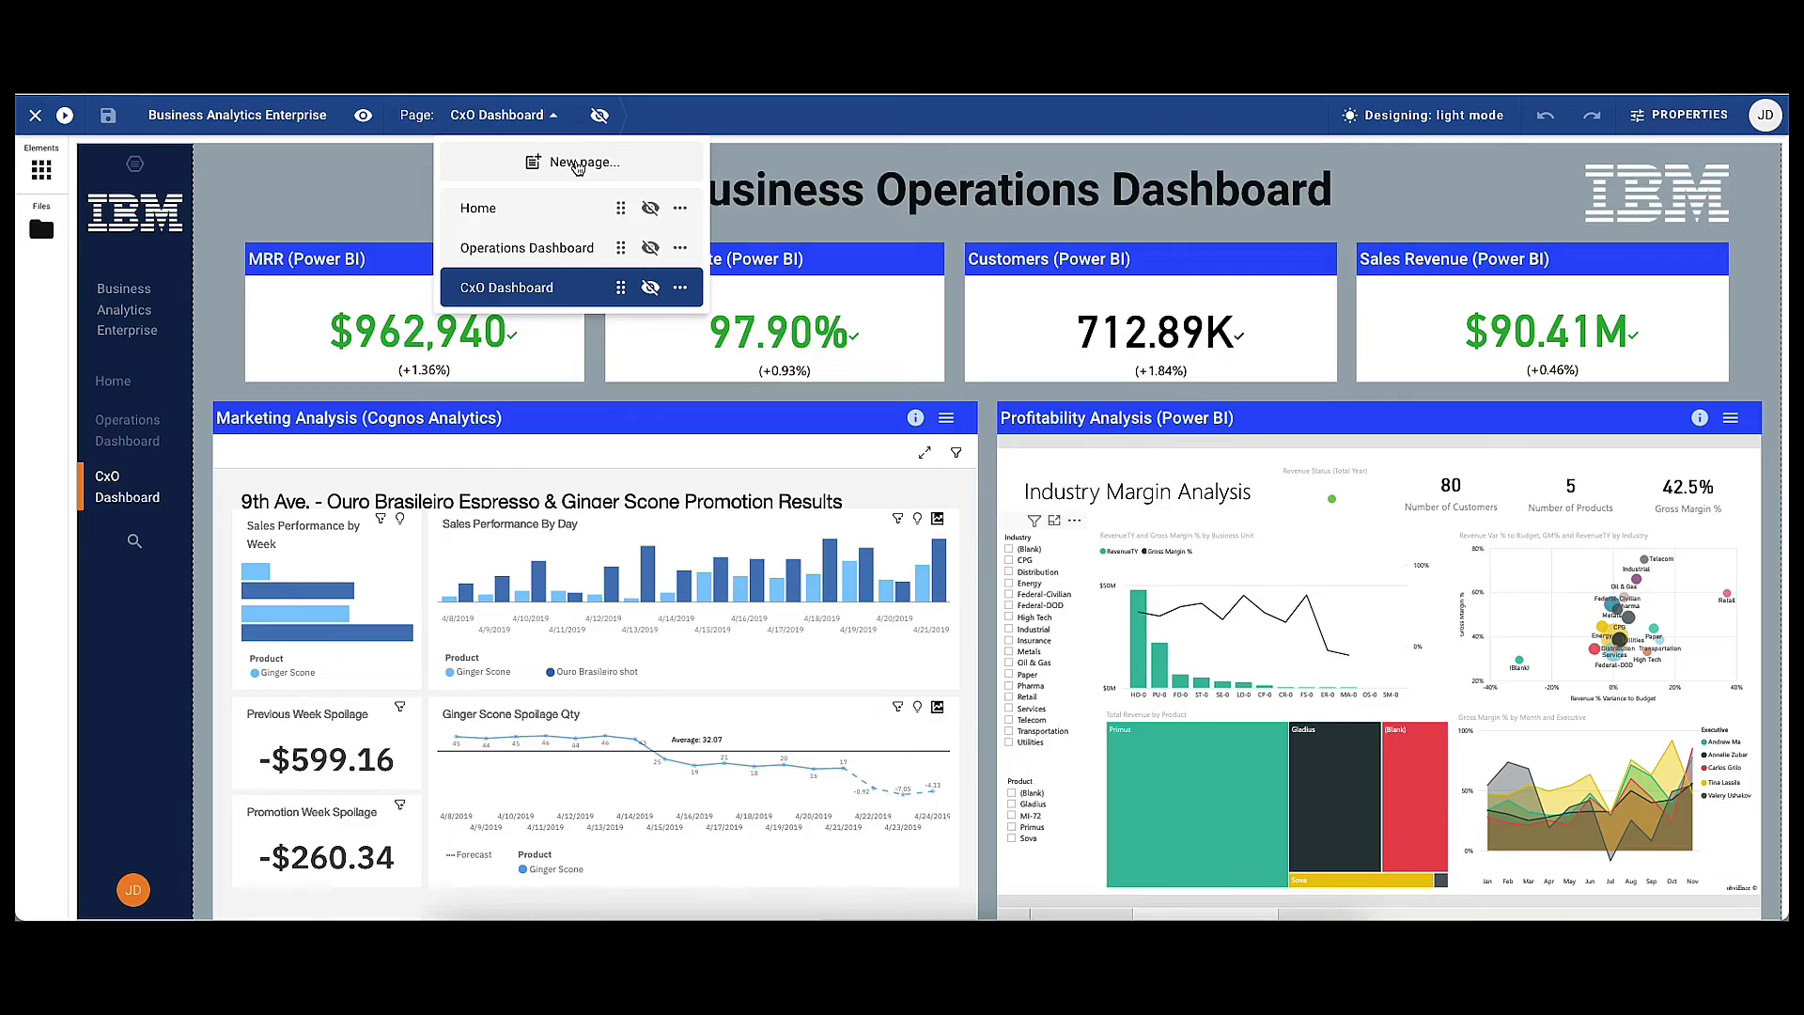
left_click(578, 166)
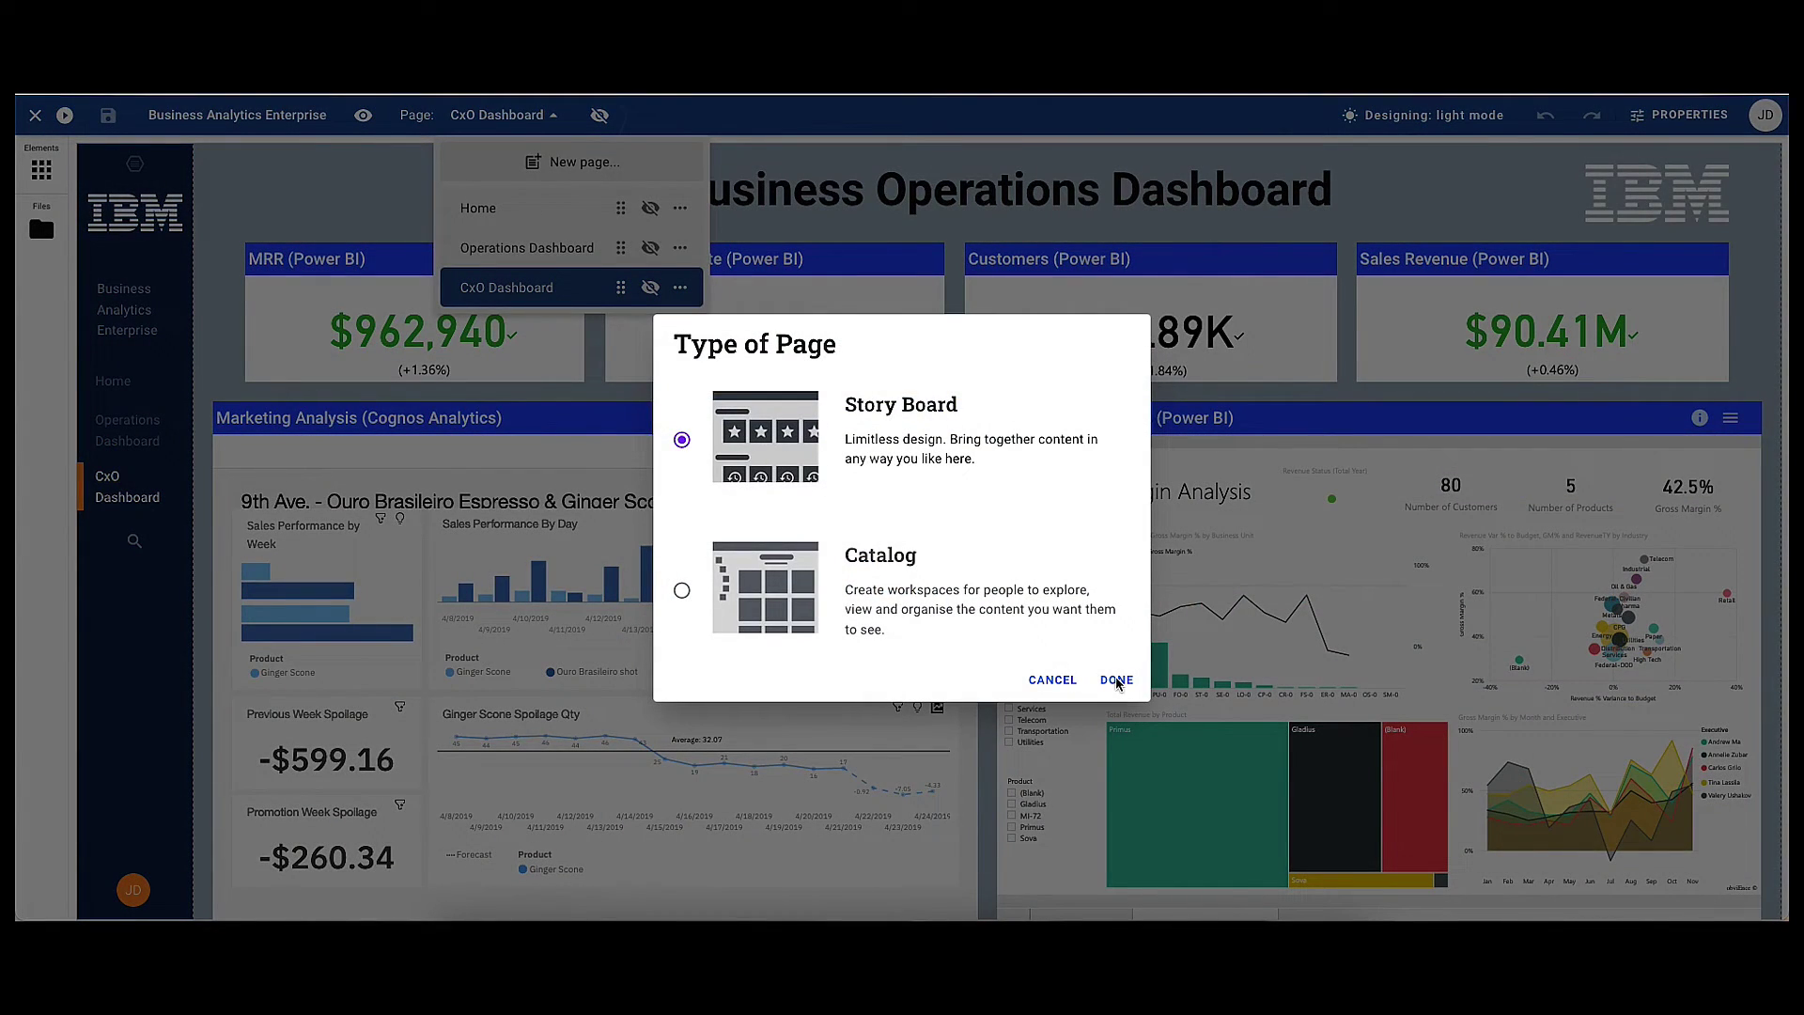
left_click(1116, 680)
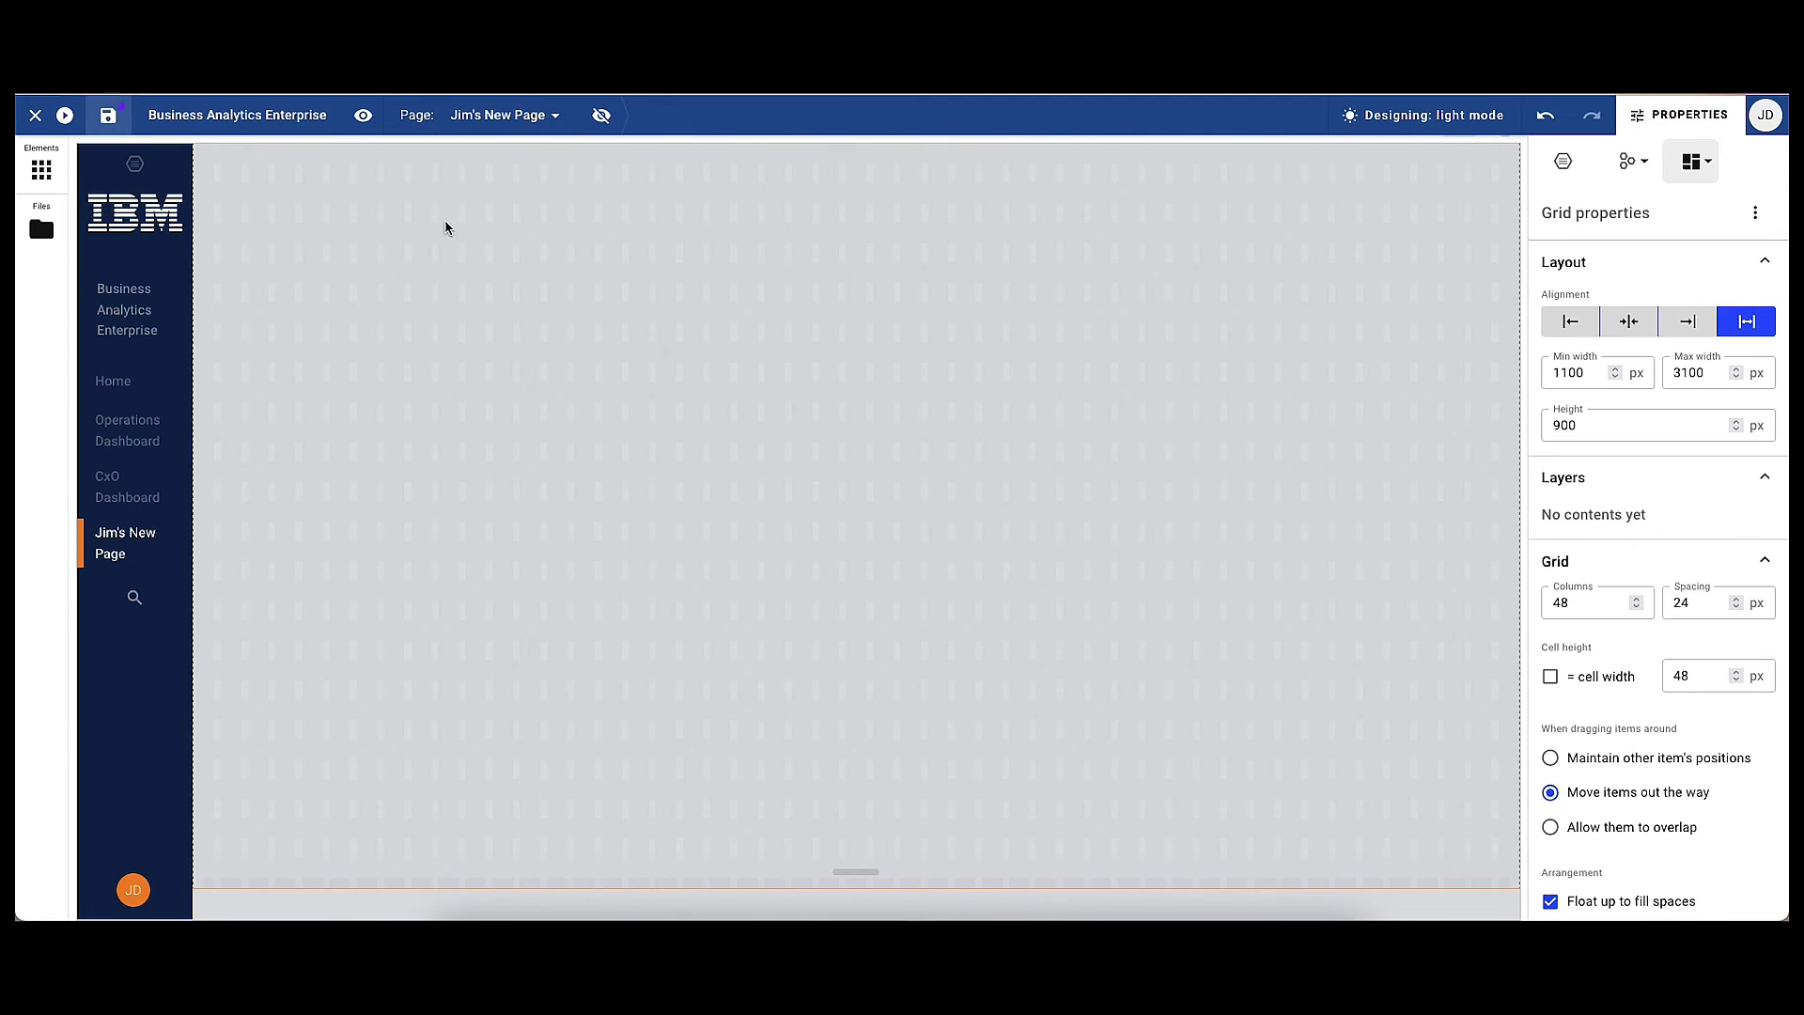
left_click(41, 171)
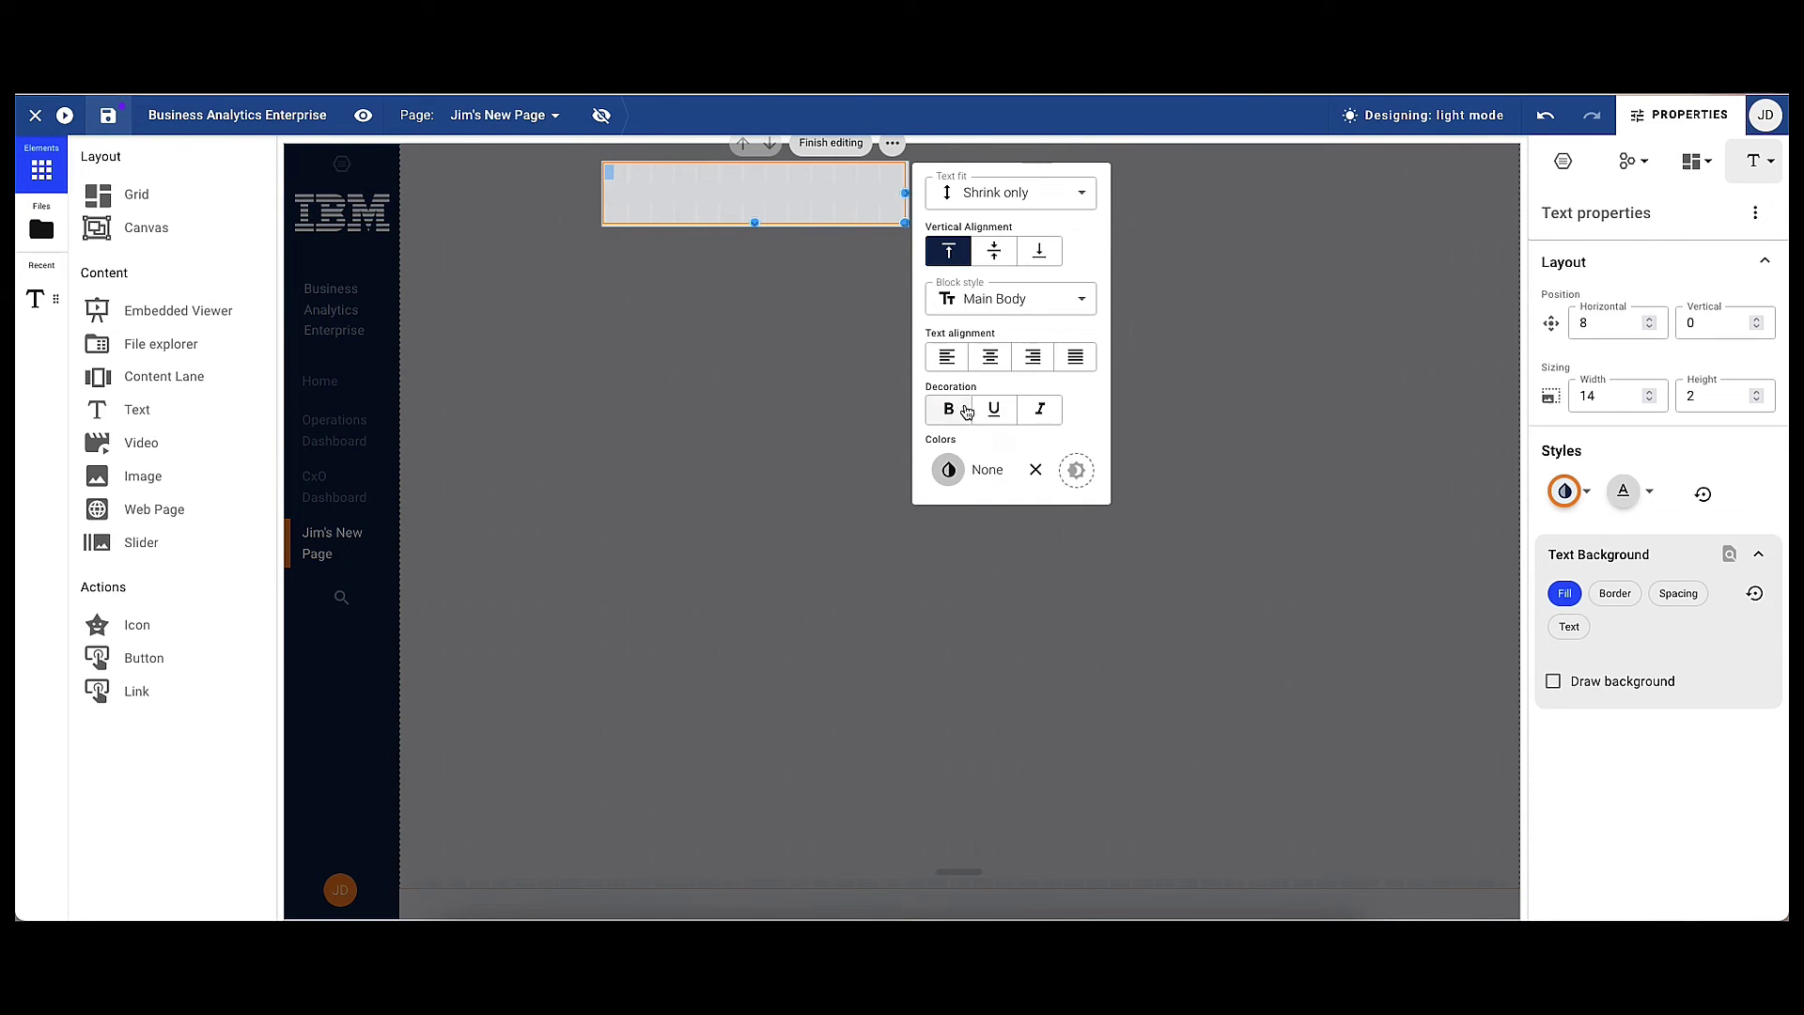
Step: Style the title as a Header and add a resized cowboyhospital.png star logo at the top right
left_click(1014, 305)
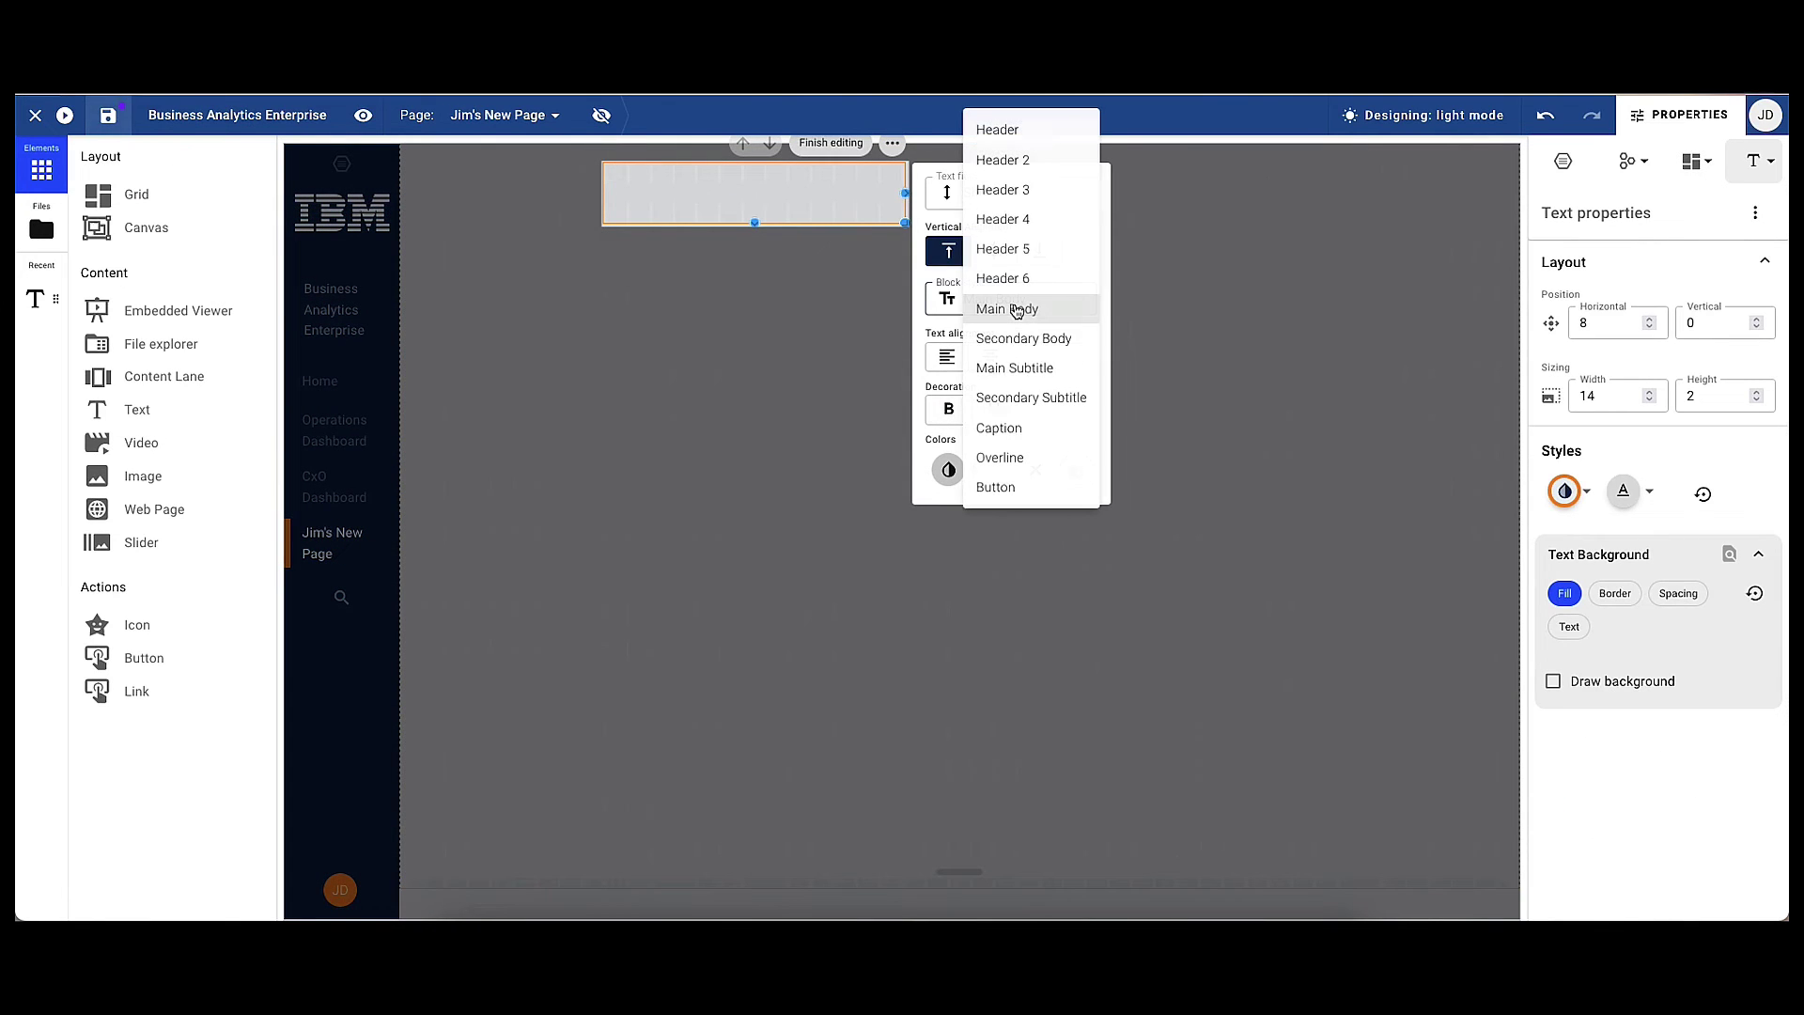
left_click(1019, 133)
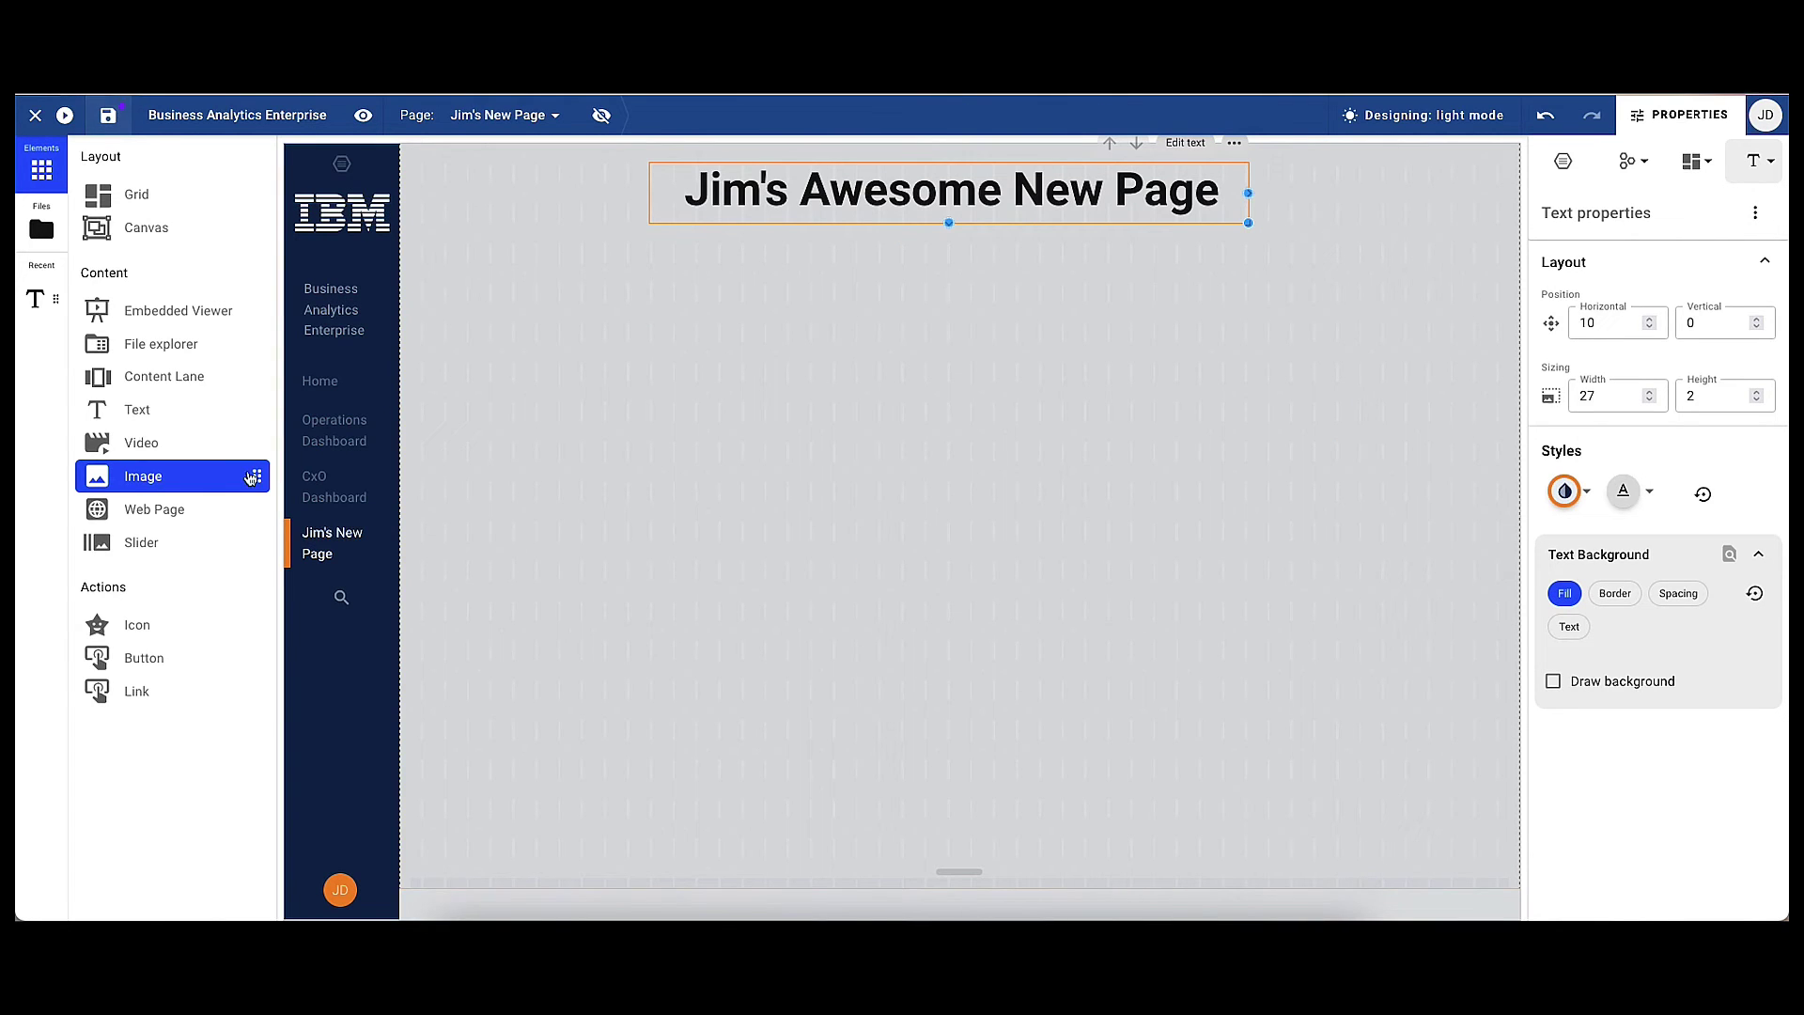
left_click_drag(530, 495, 1244, 516)
double_click(1274, 519)
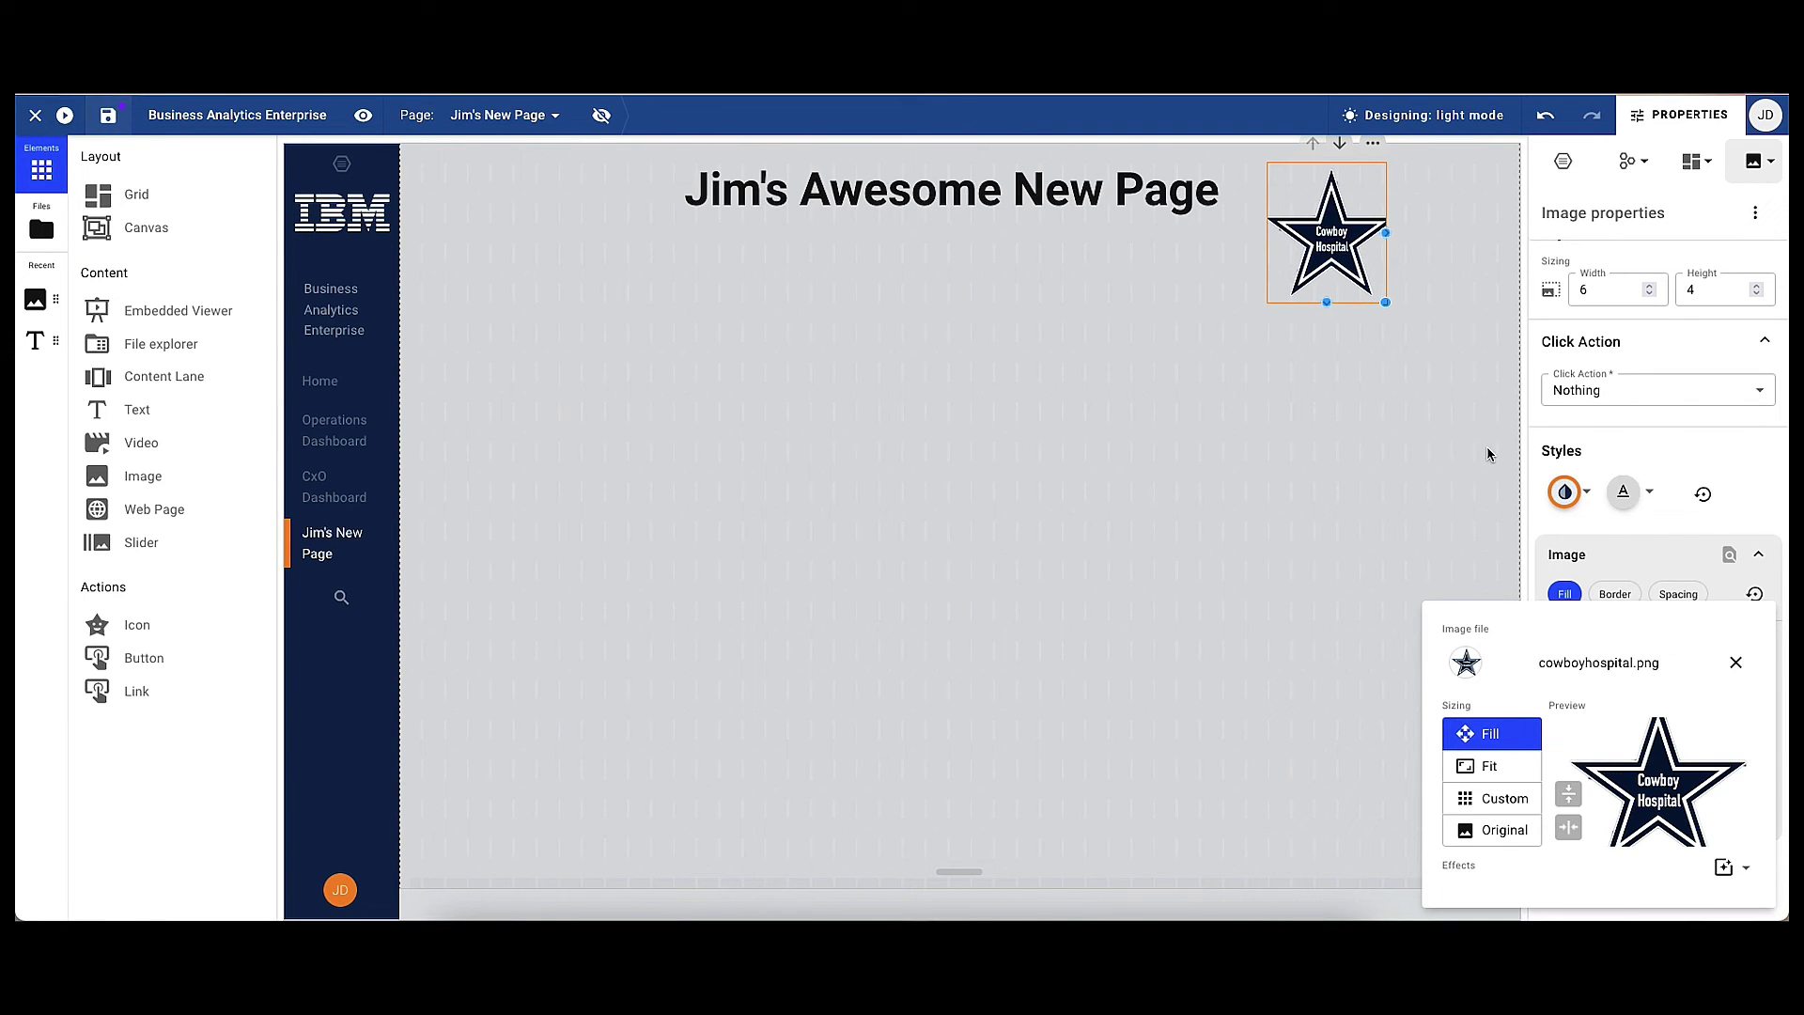
left_click_drag(1343, 231, 1453, 209)
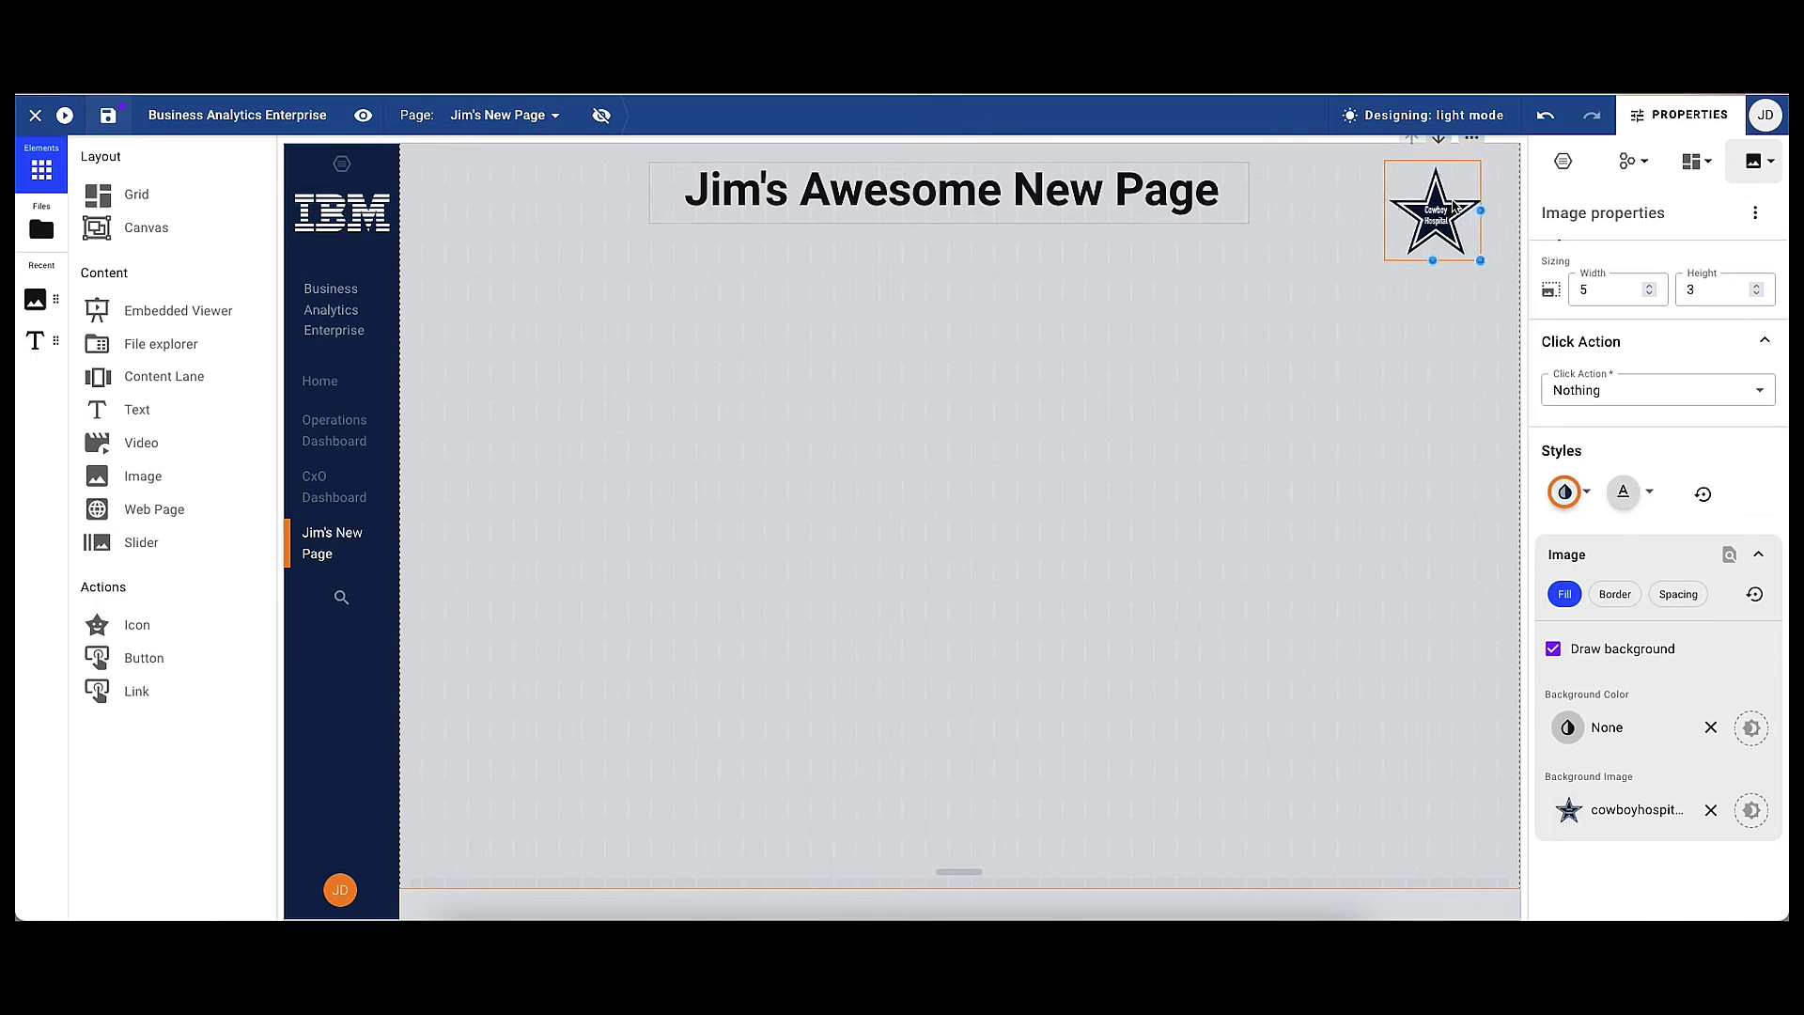
Step: Add the MRR KPI tile below the title, titled 'MRR (Power BI)', with a coloured header background
left_click(41, 226)
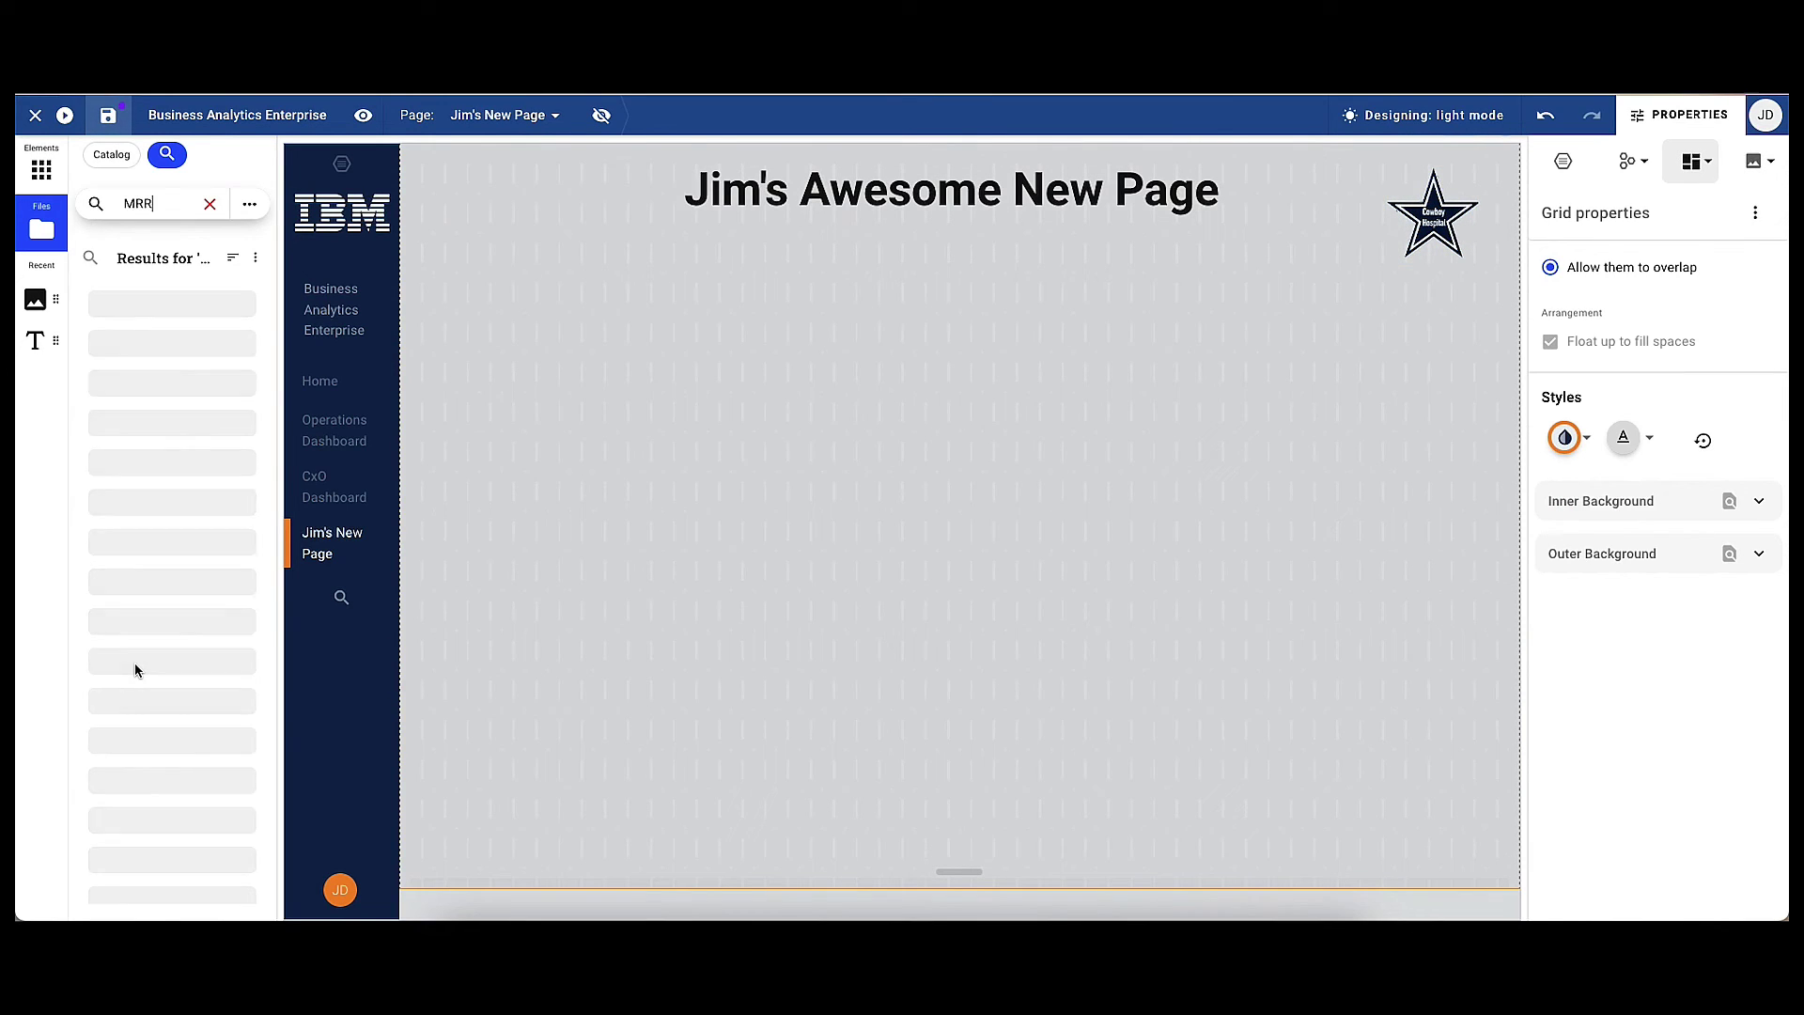
left_click_drag(188, 298, 596, 338)
left_click_drag(512, 297, 443, 273)
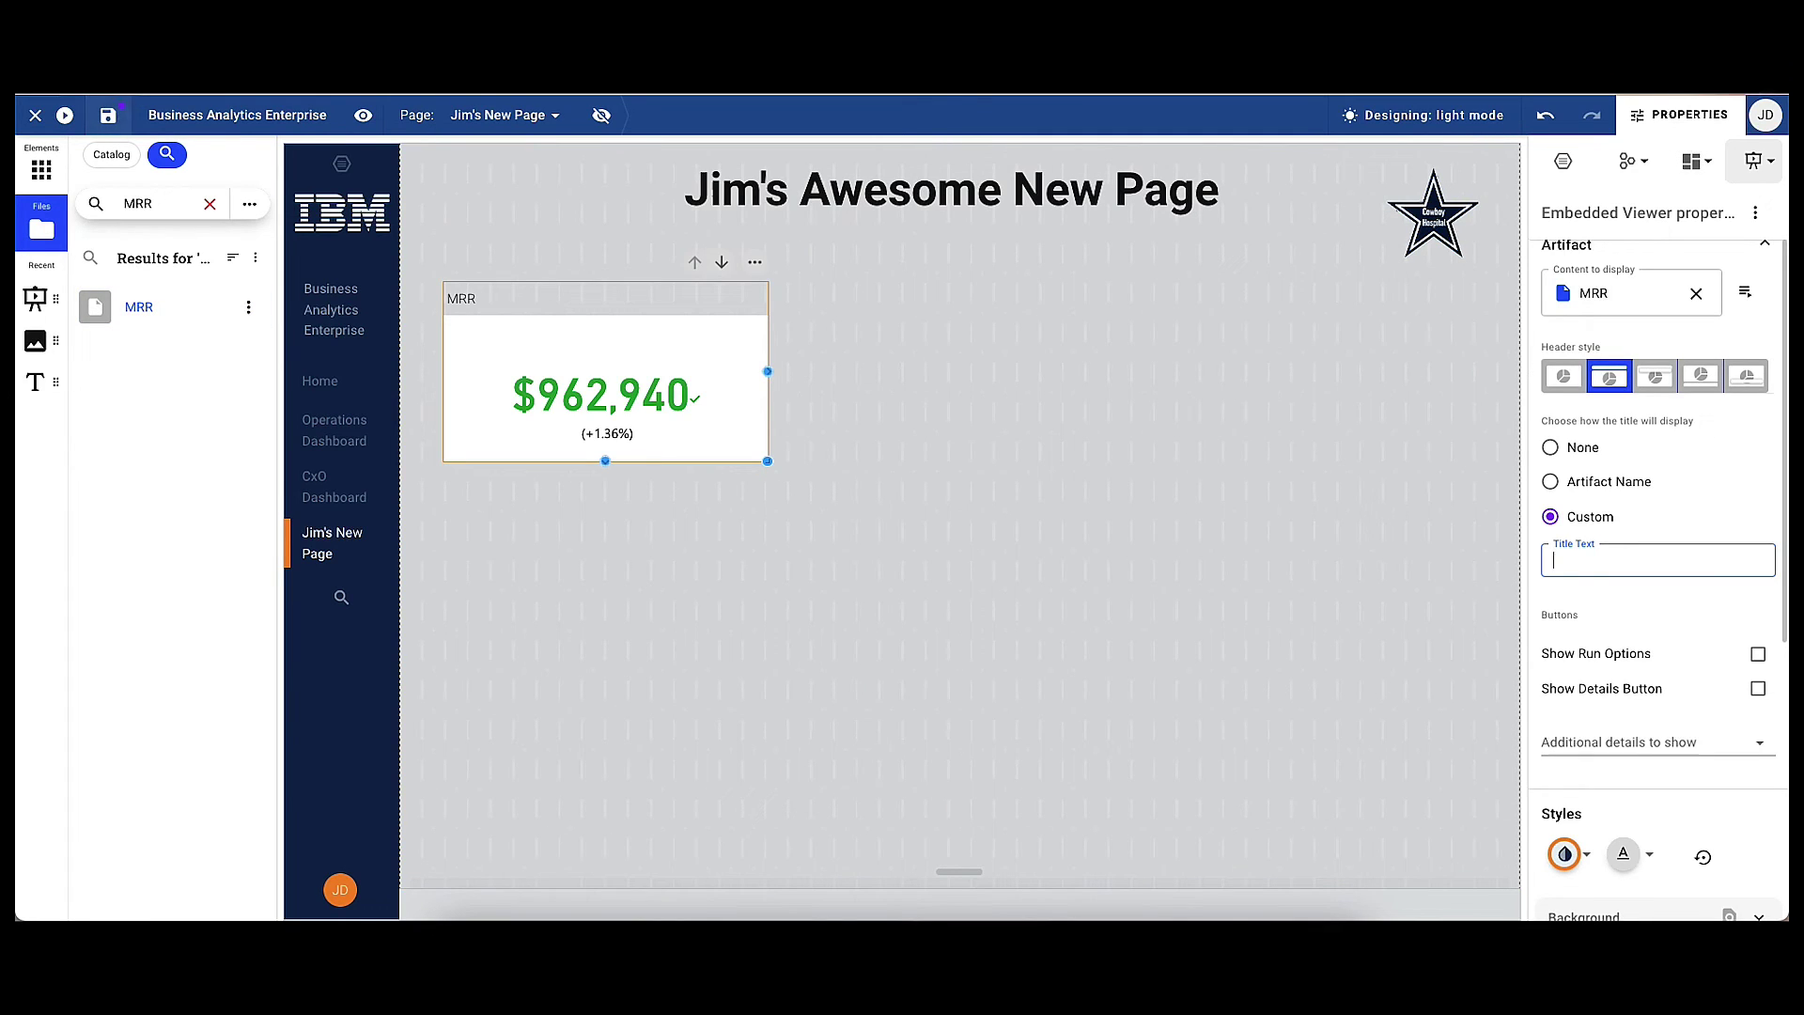
type("MRR (Power BI)")
scroll(1559, 716, "down", 2)
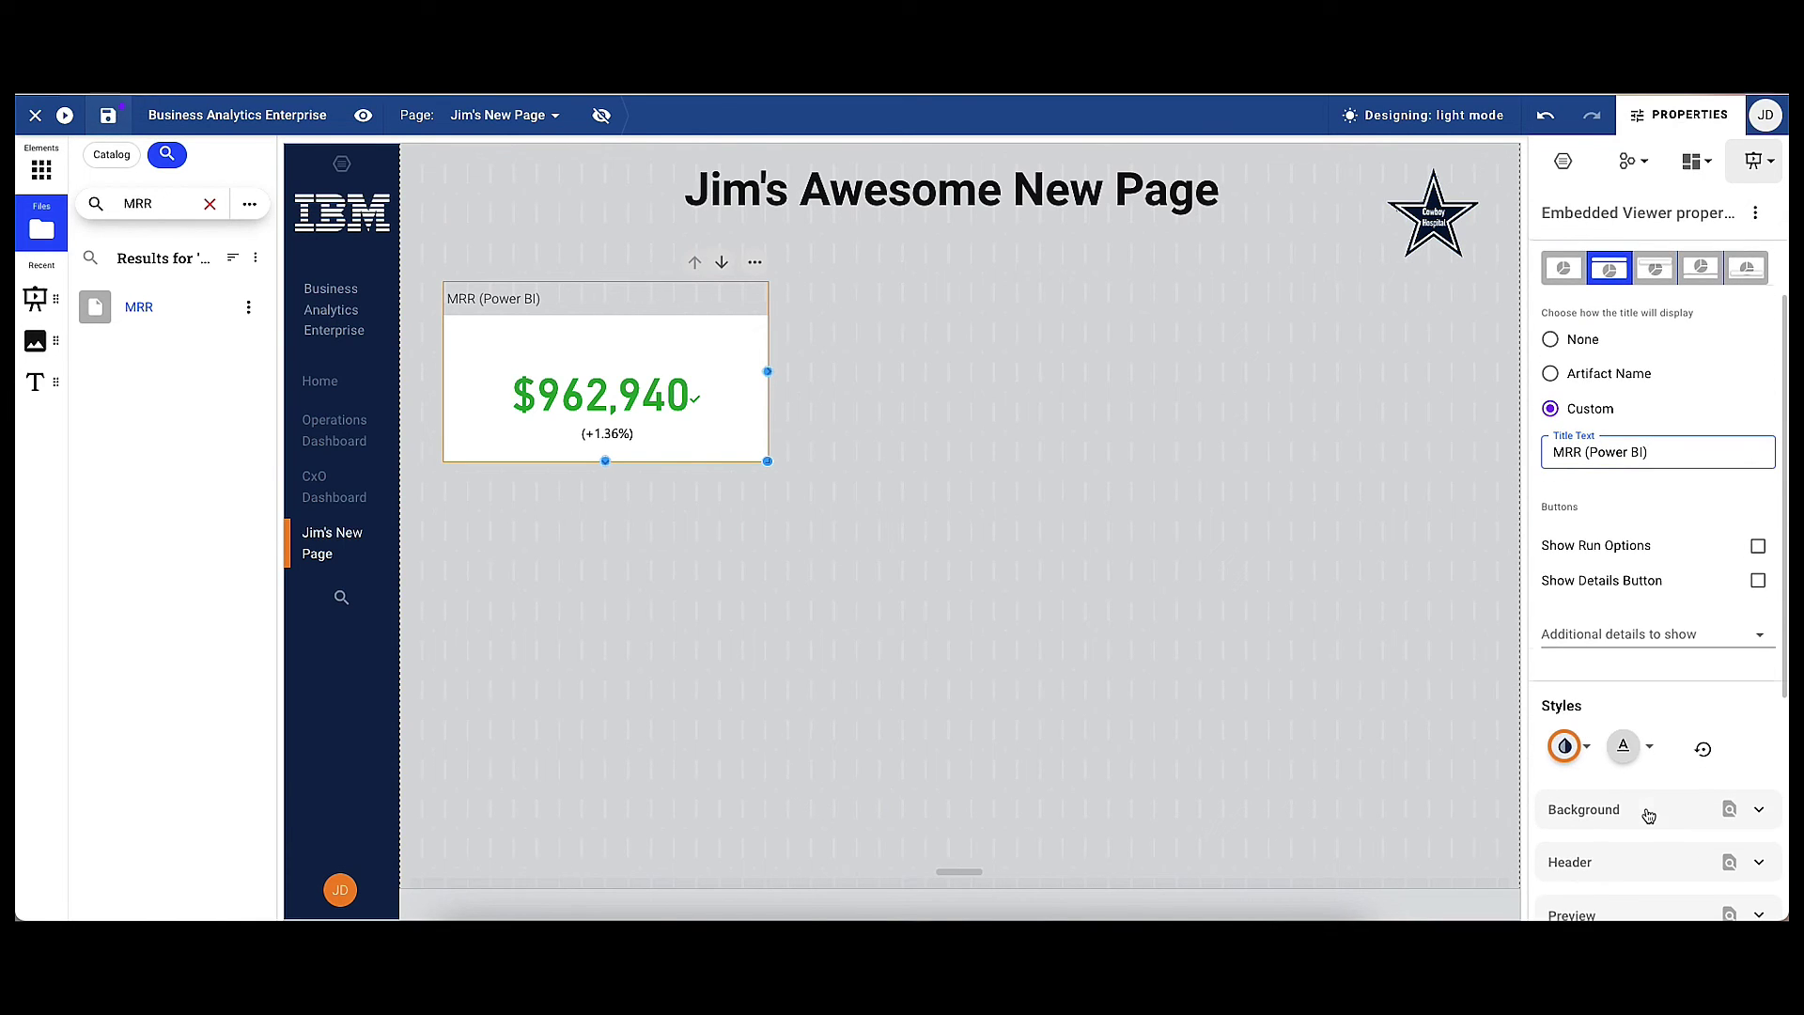
scroll(1648, 813, "down", 1)
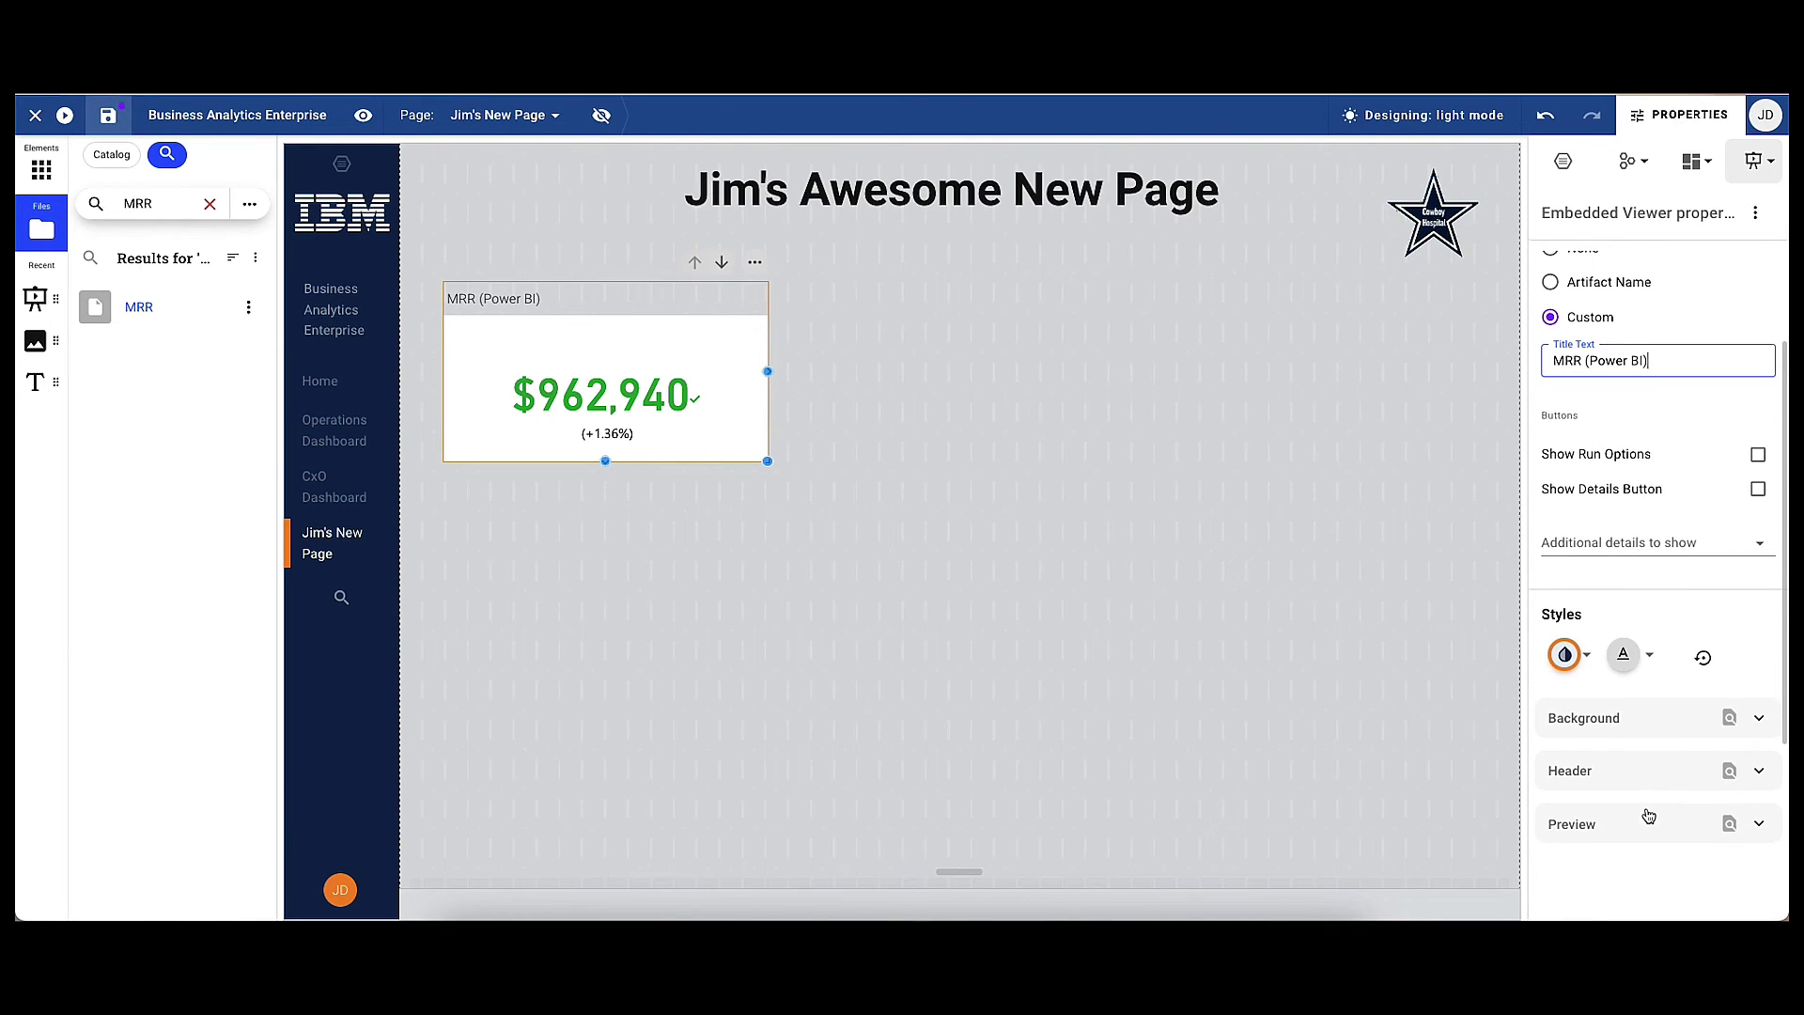
left_click(1760, 773)
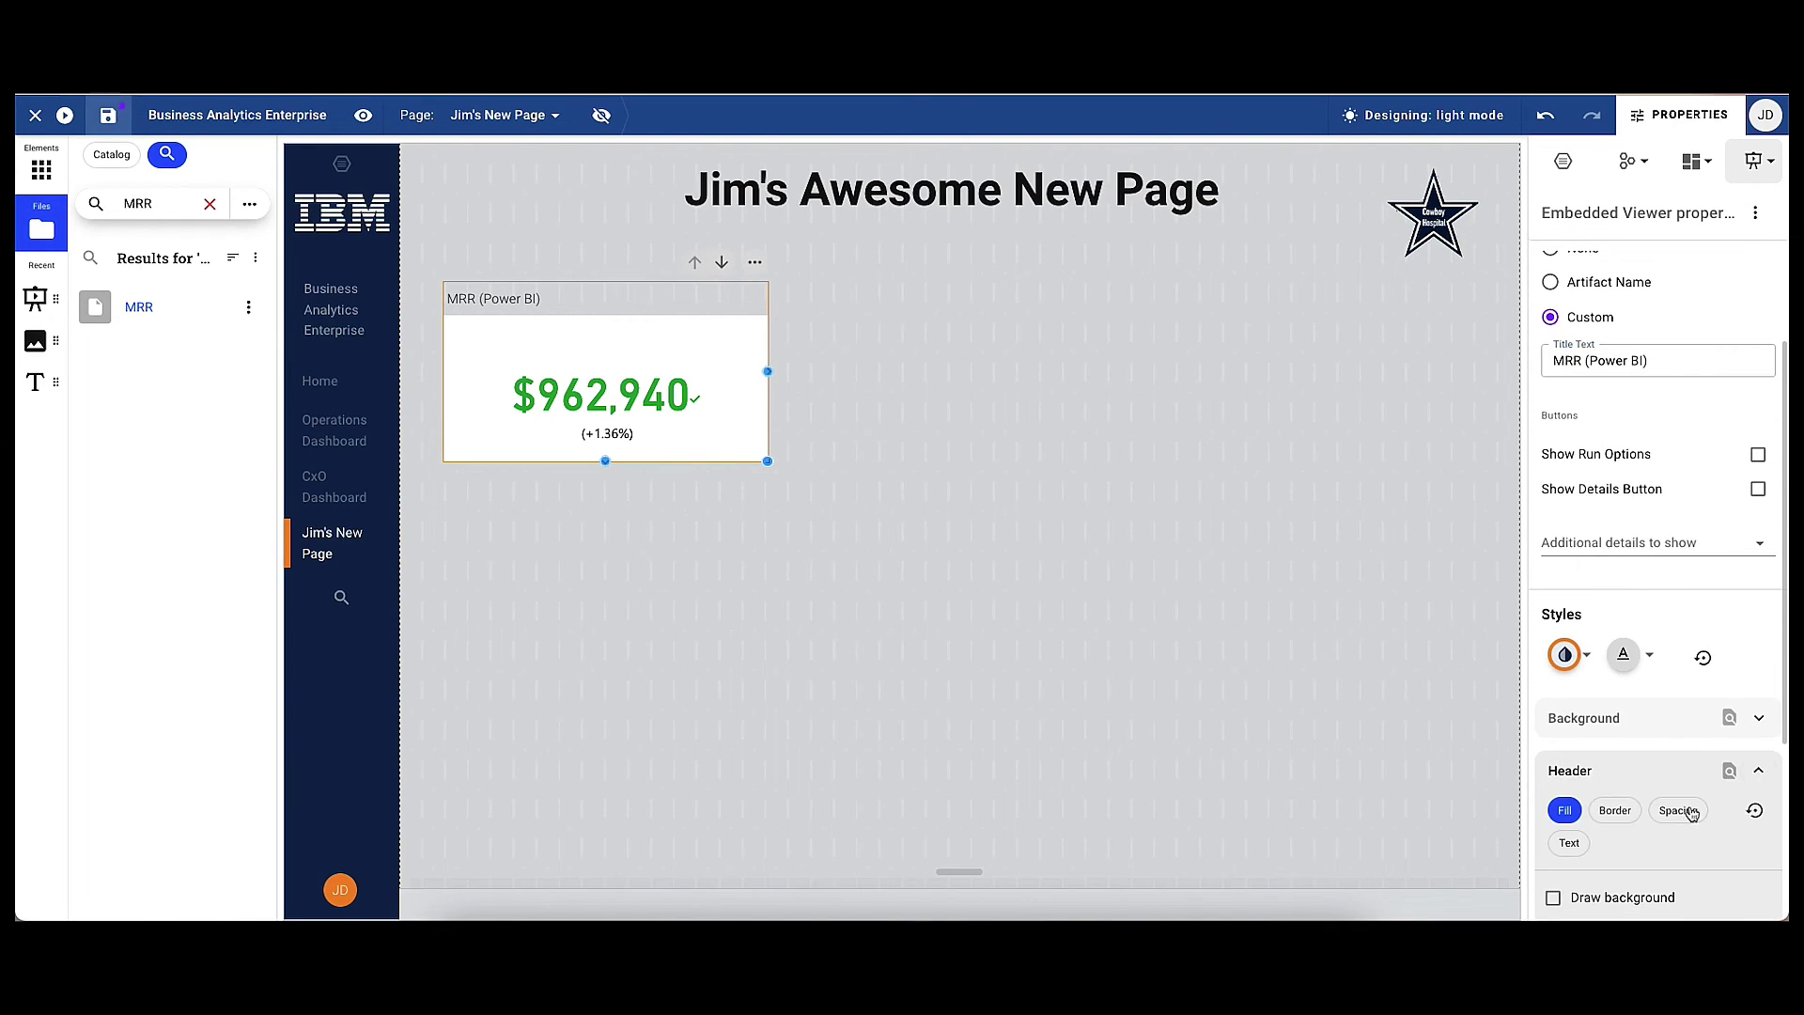
left_click(1552, 897)
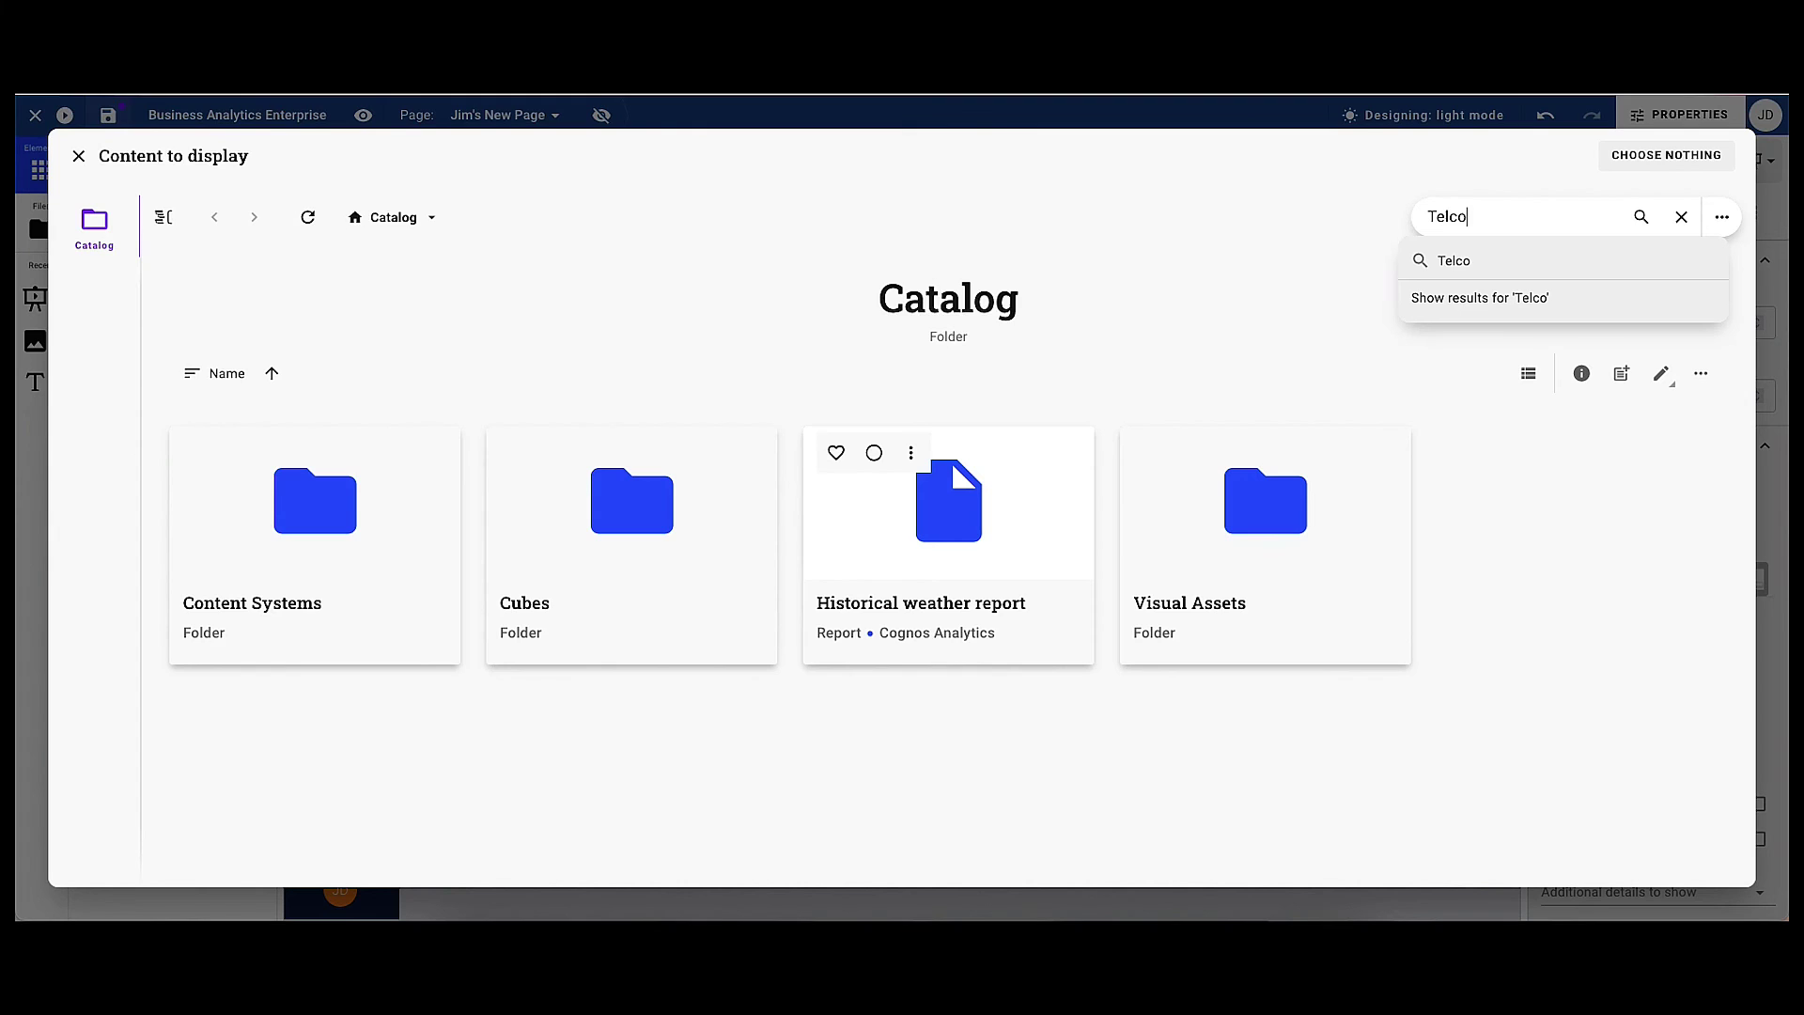
Step: Add the Telco (Cognos Analytics) dashboard to the page and rerun the Telco search in Files
key("Return")
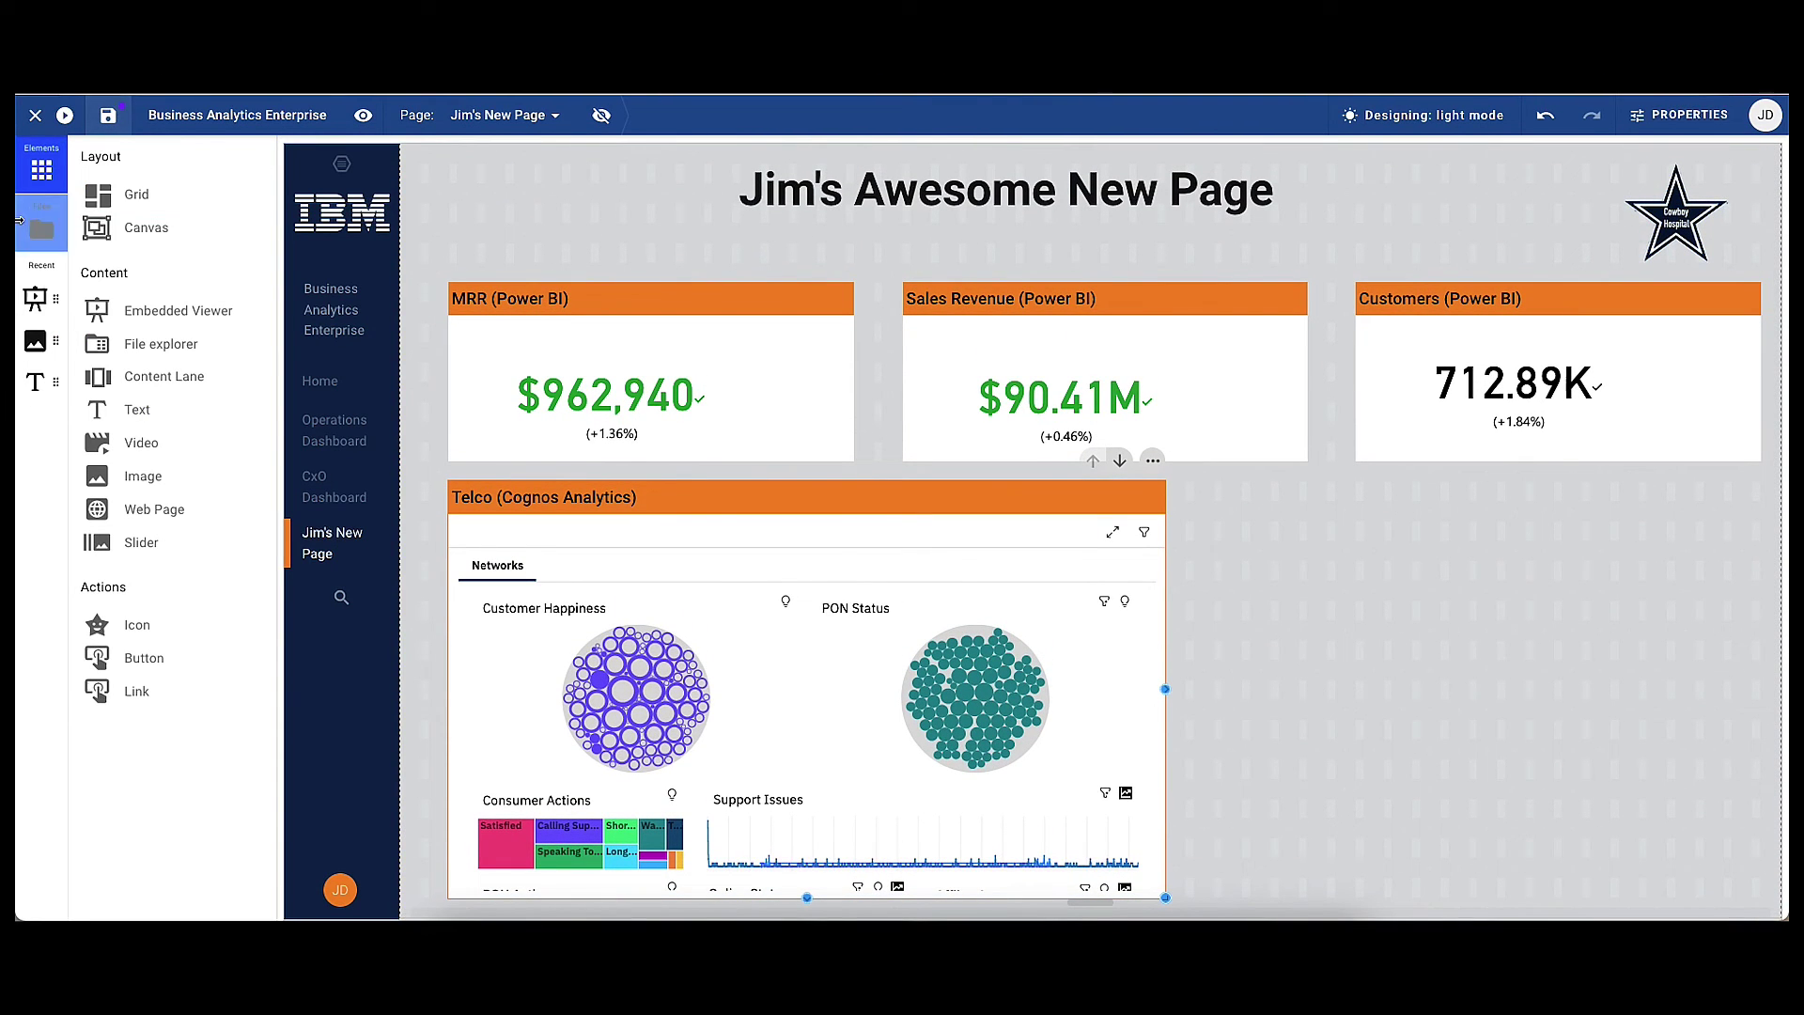
left_click(44, 237)
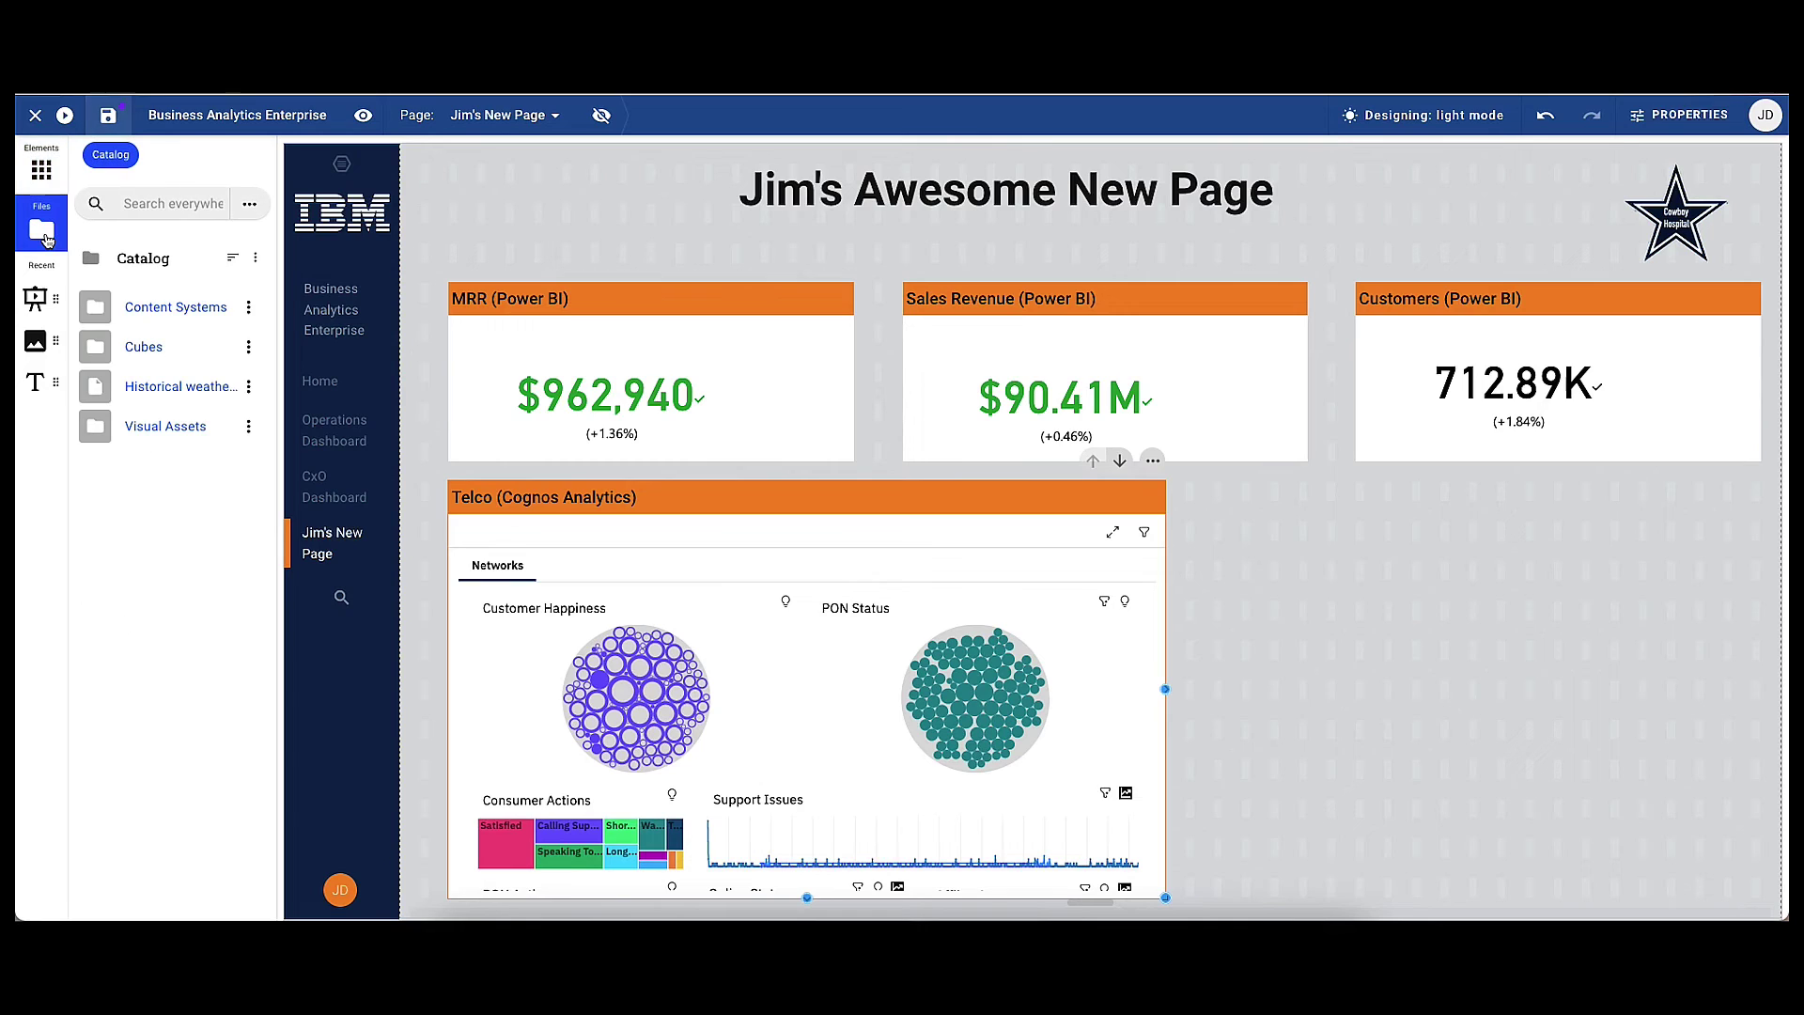
left_click(170, 213)
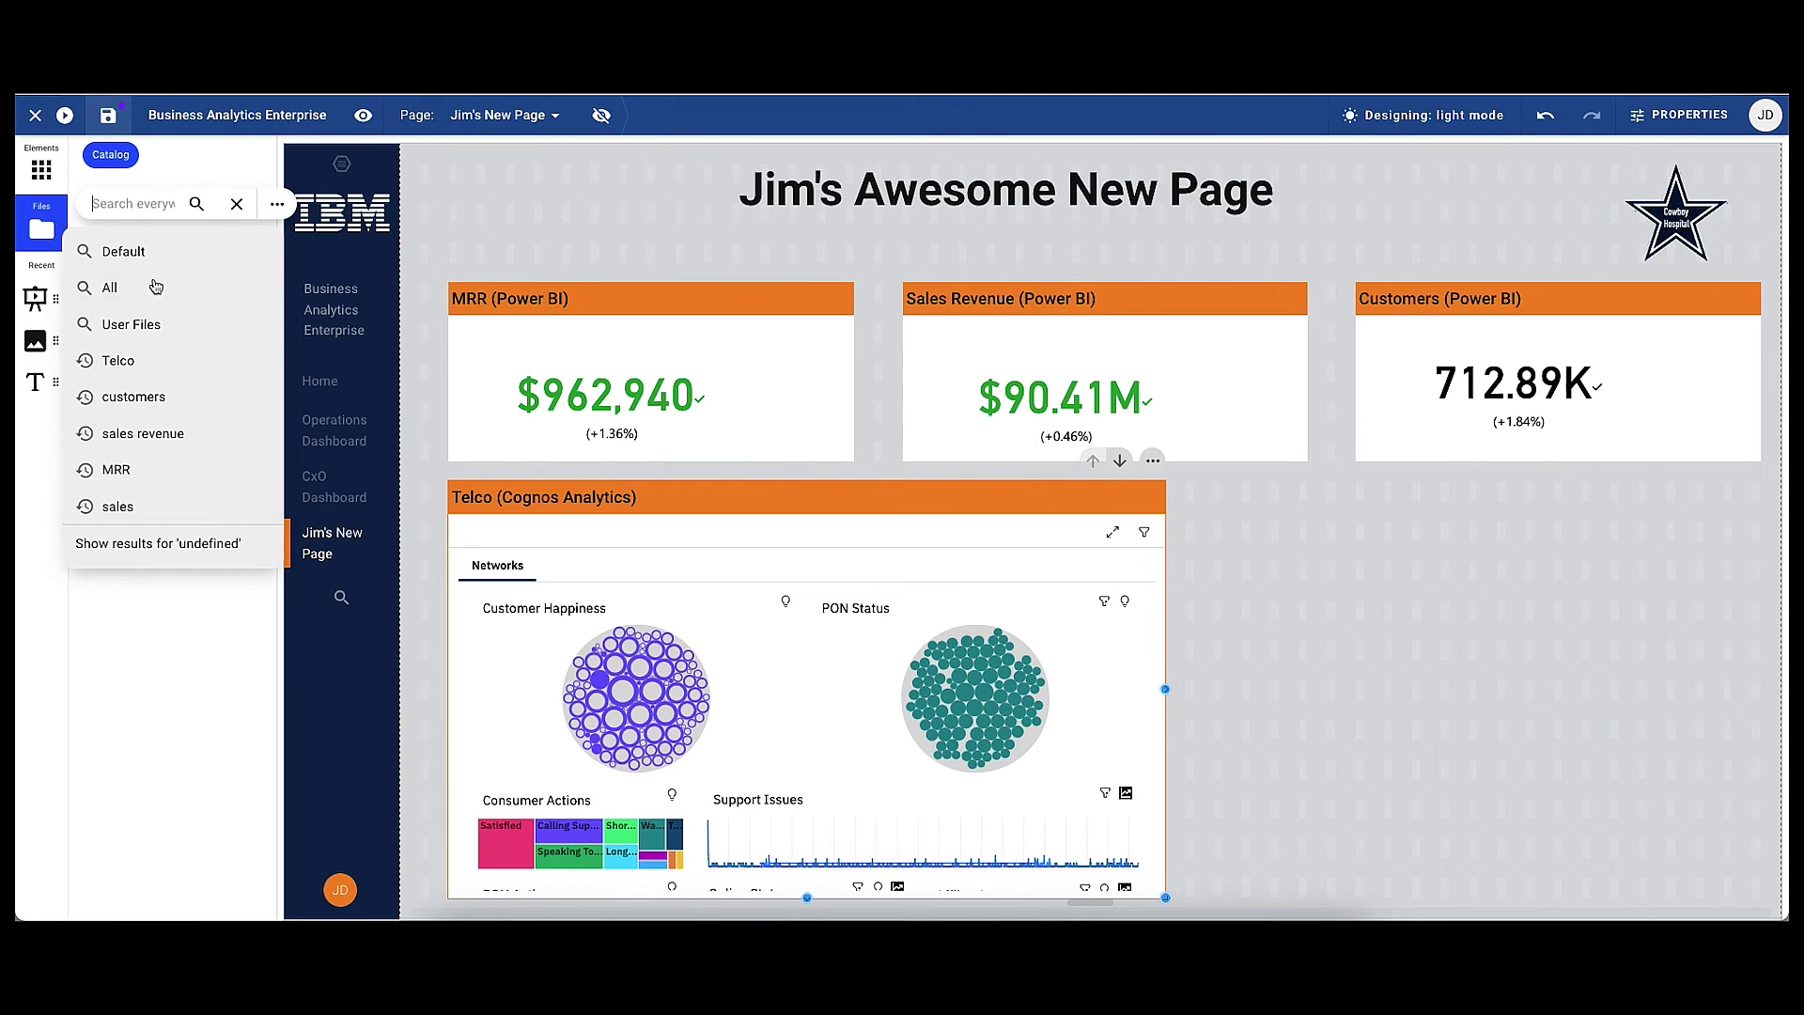
left_click(113, 361)
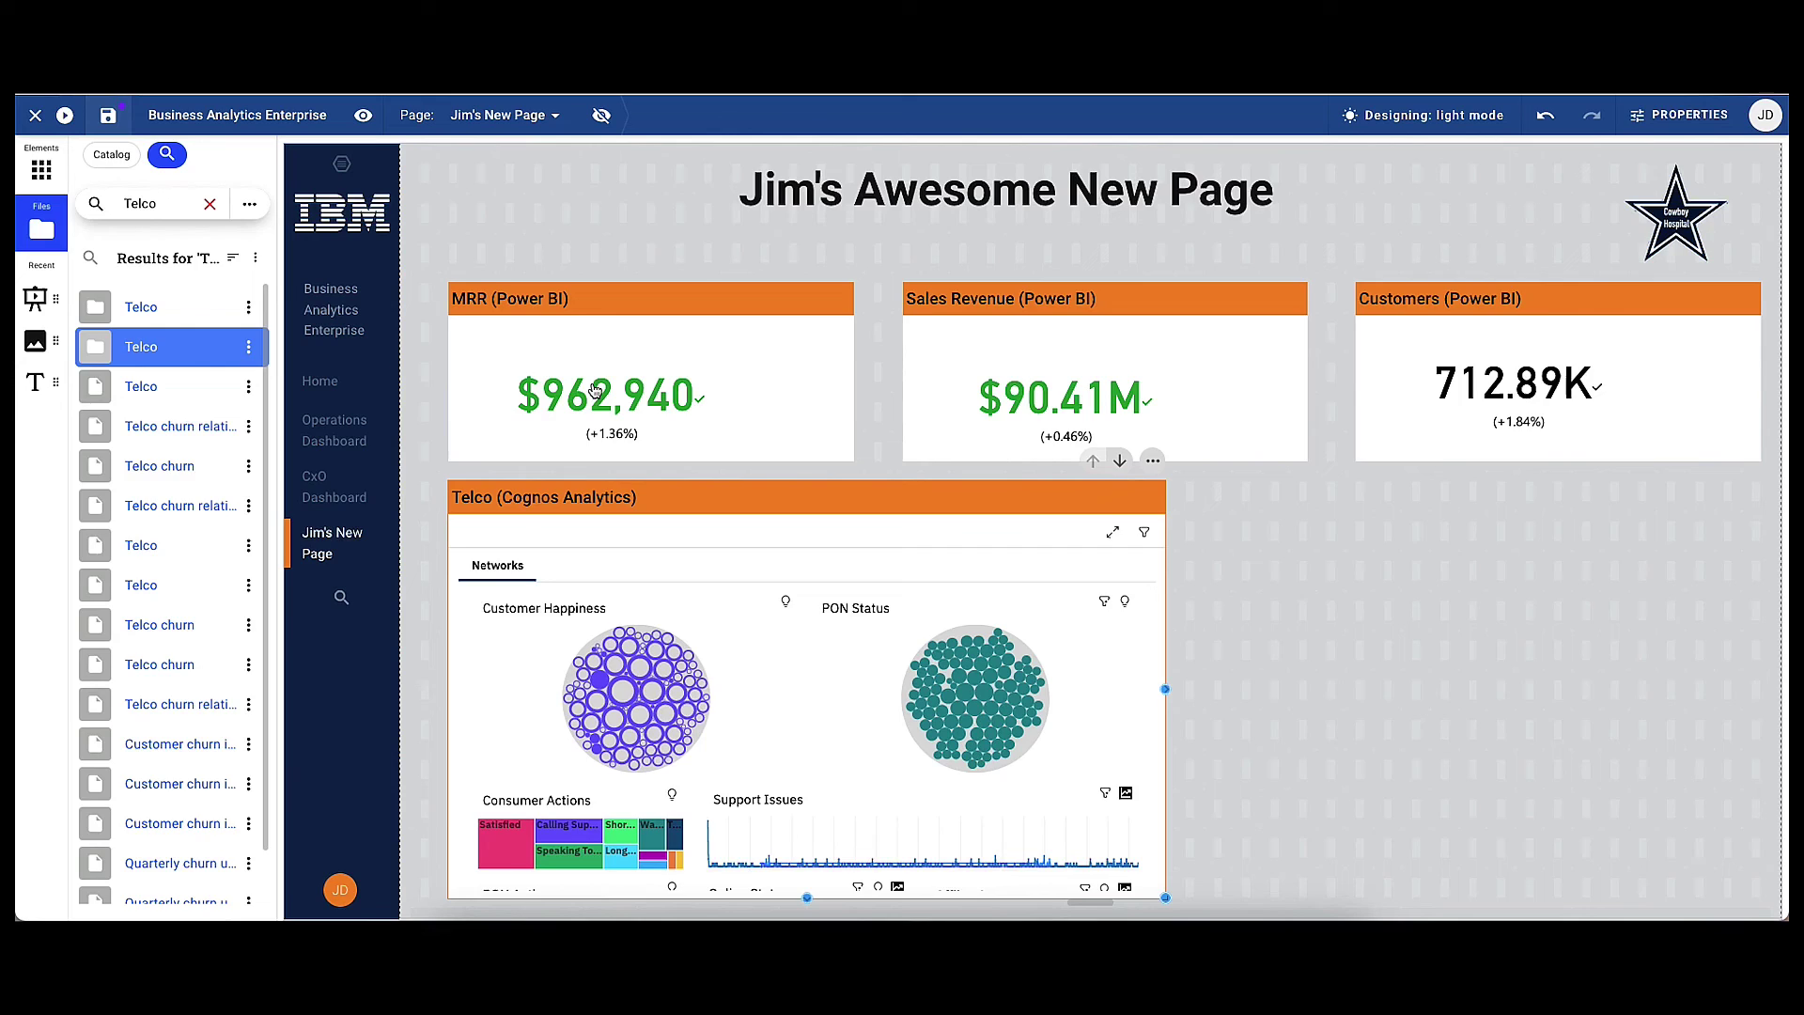
Step: Place the Telco (Power BI) dashboard beside the narrowed Telco (Cognos Analytics) tile, stretched to the right edge
left_click_drag(128, 351, 1221, 846)
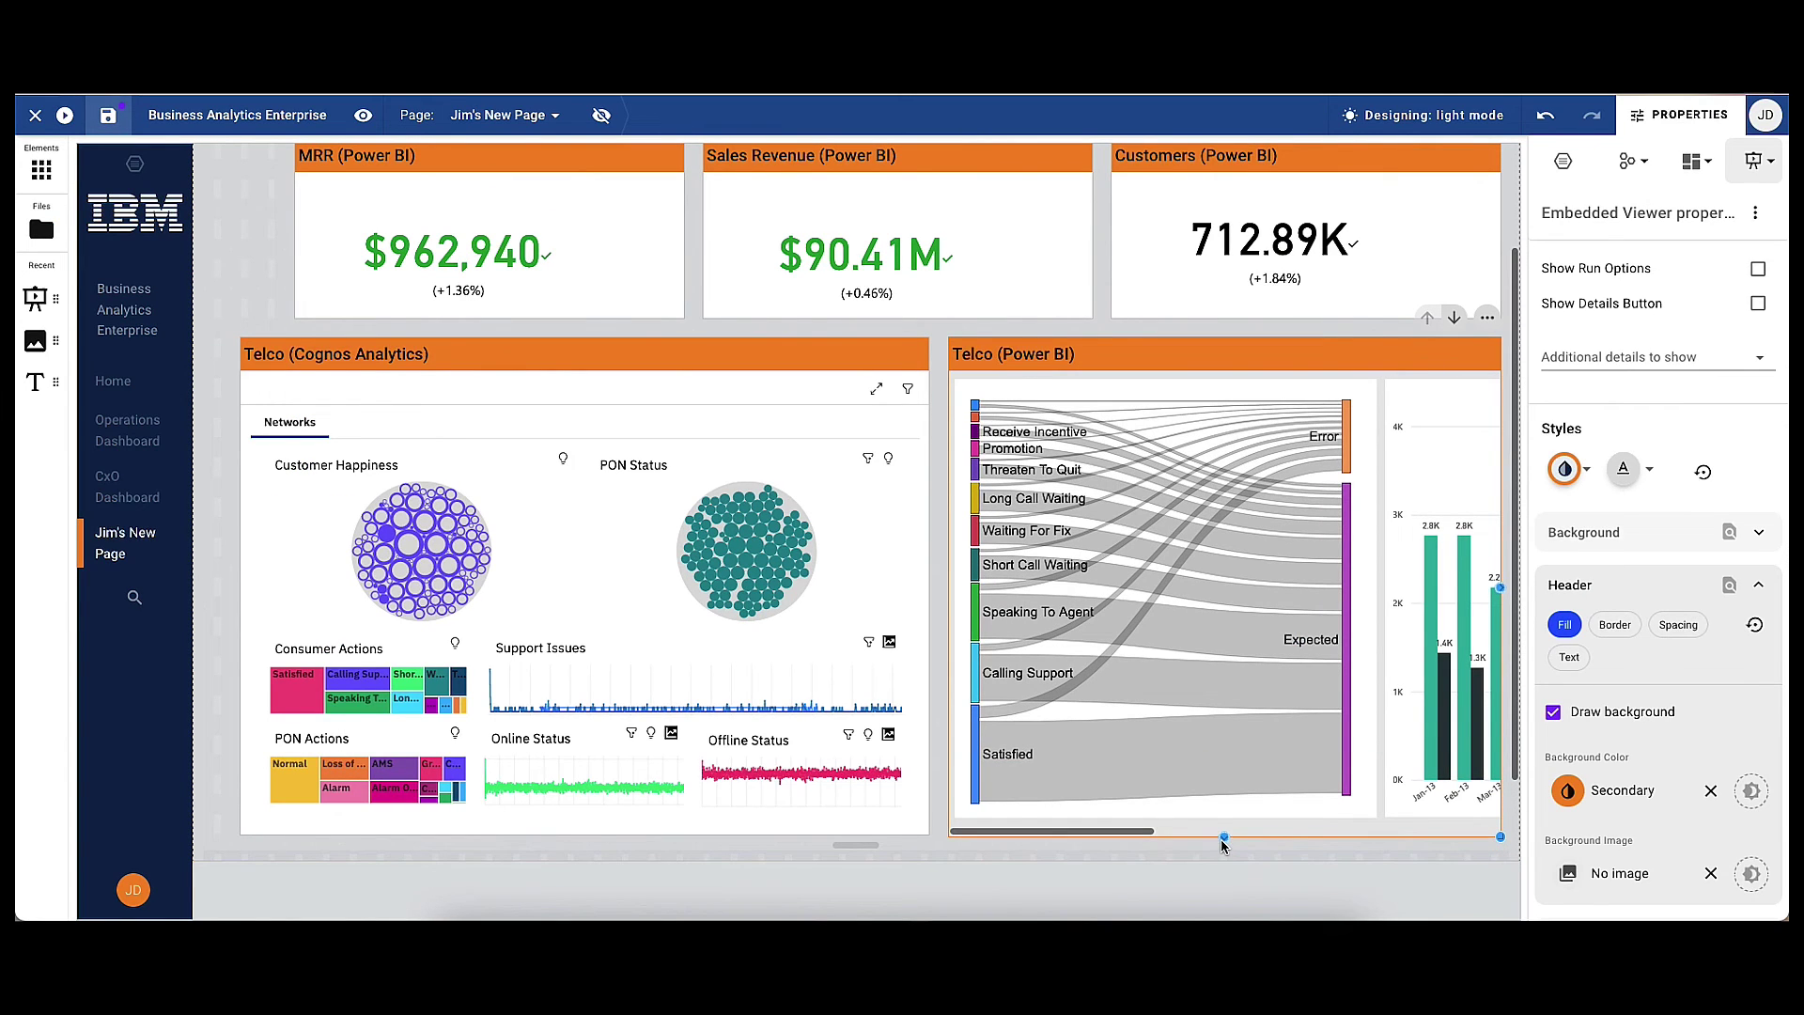
scroll(1221, 837, "down", 2)
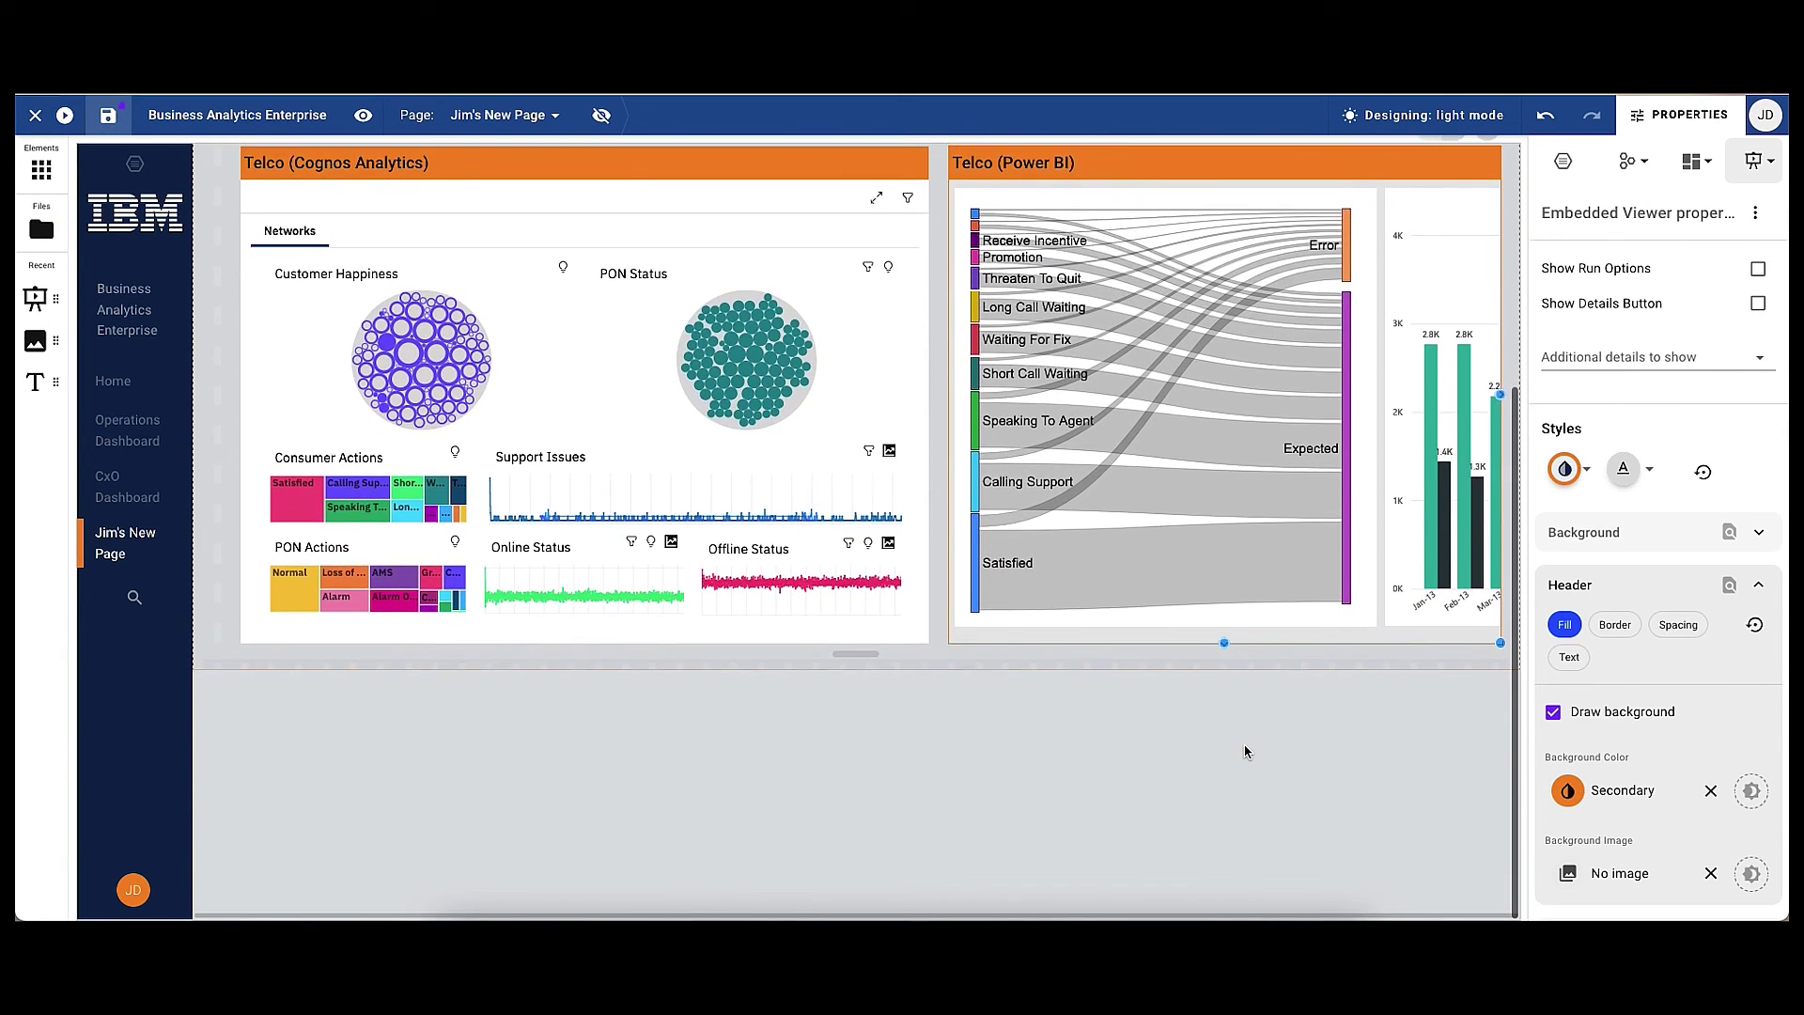
scroll(1245, 752, "up", 5)
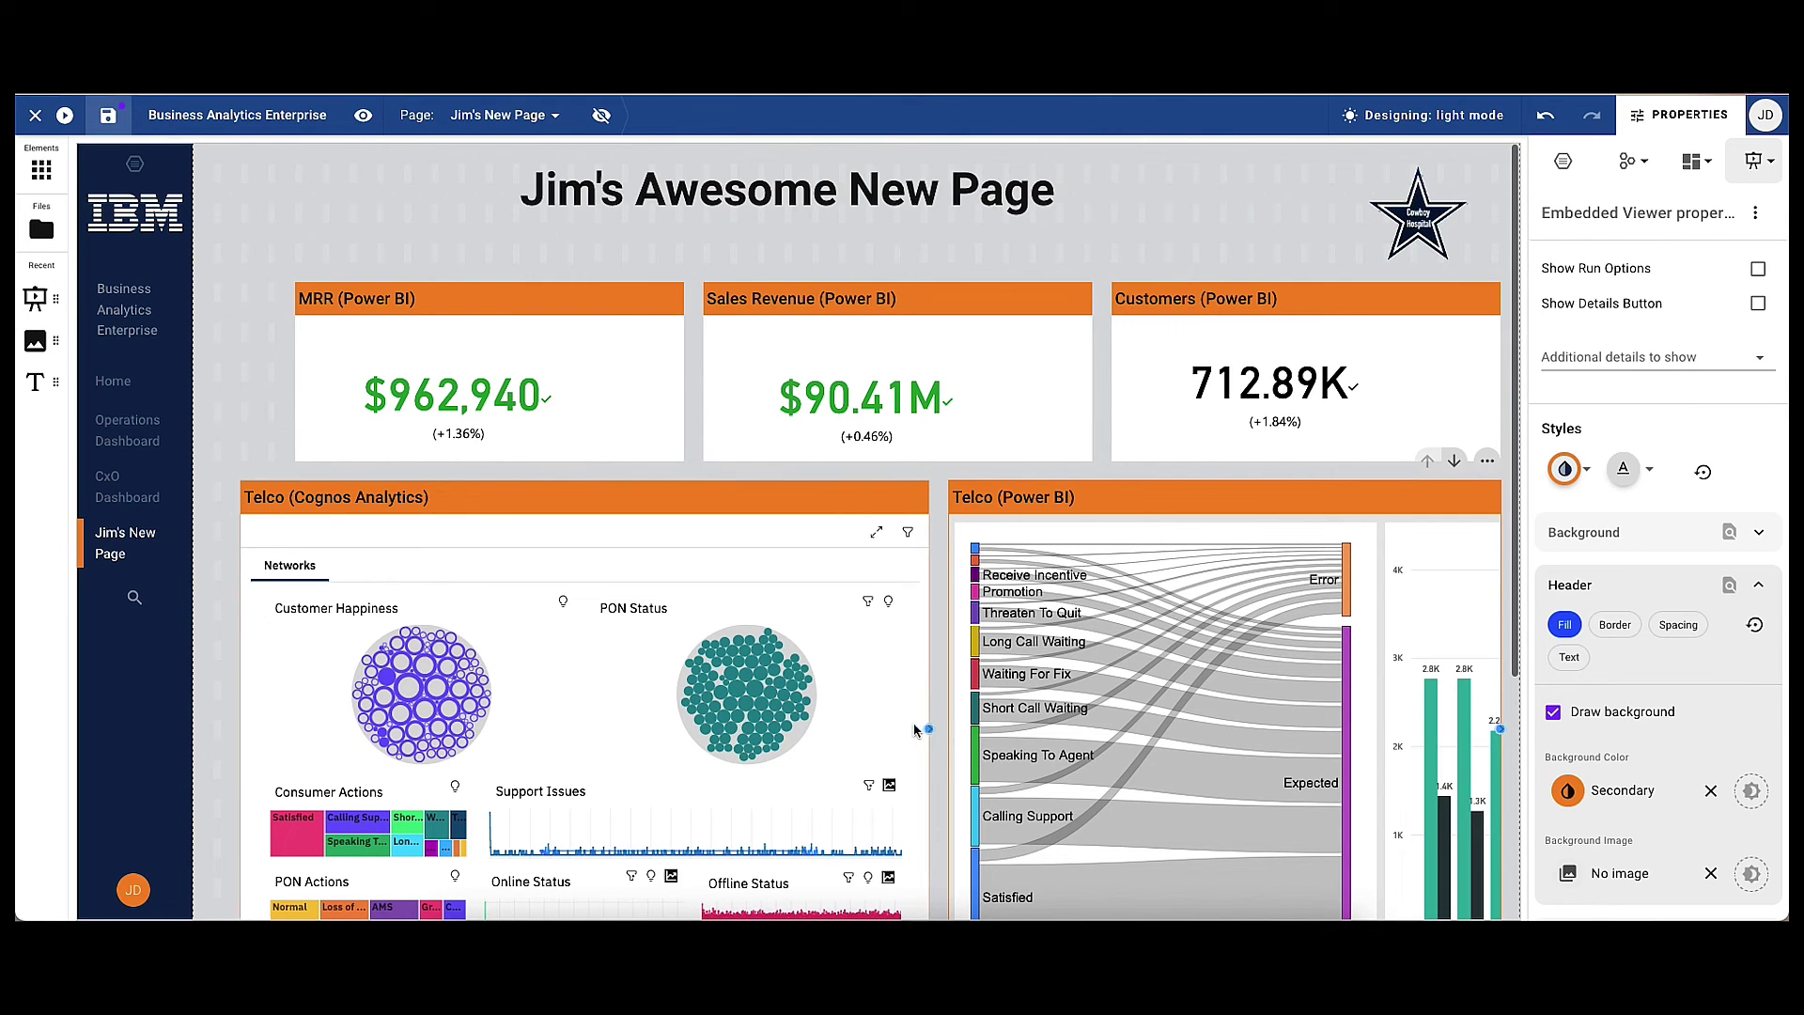
left_click_drag(928, 729, 819, 729)
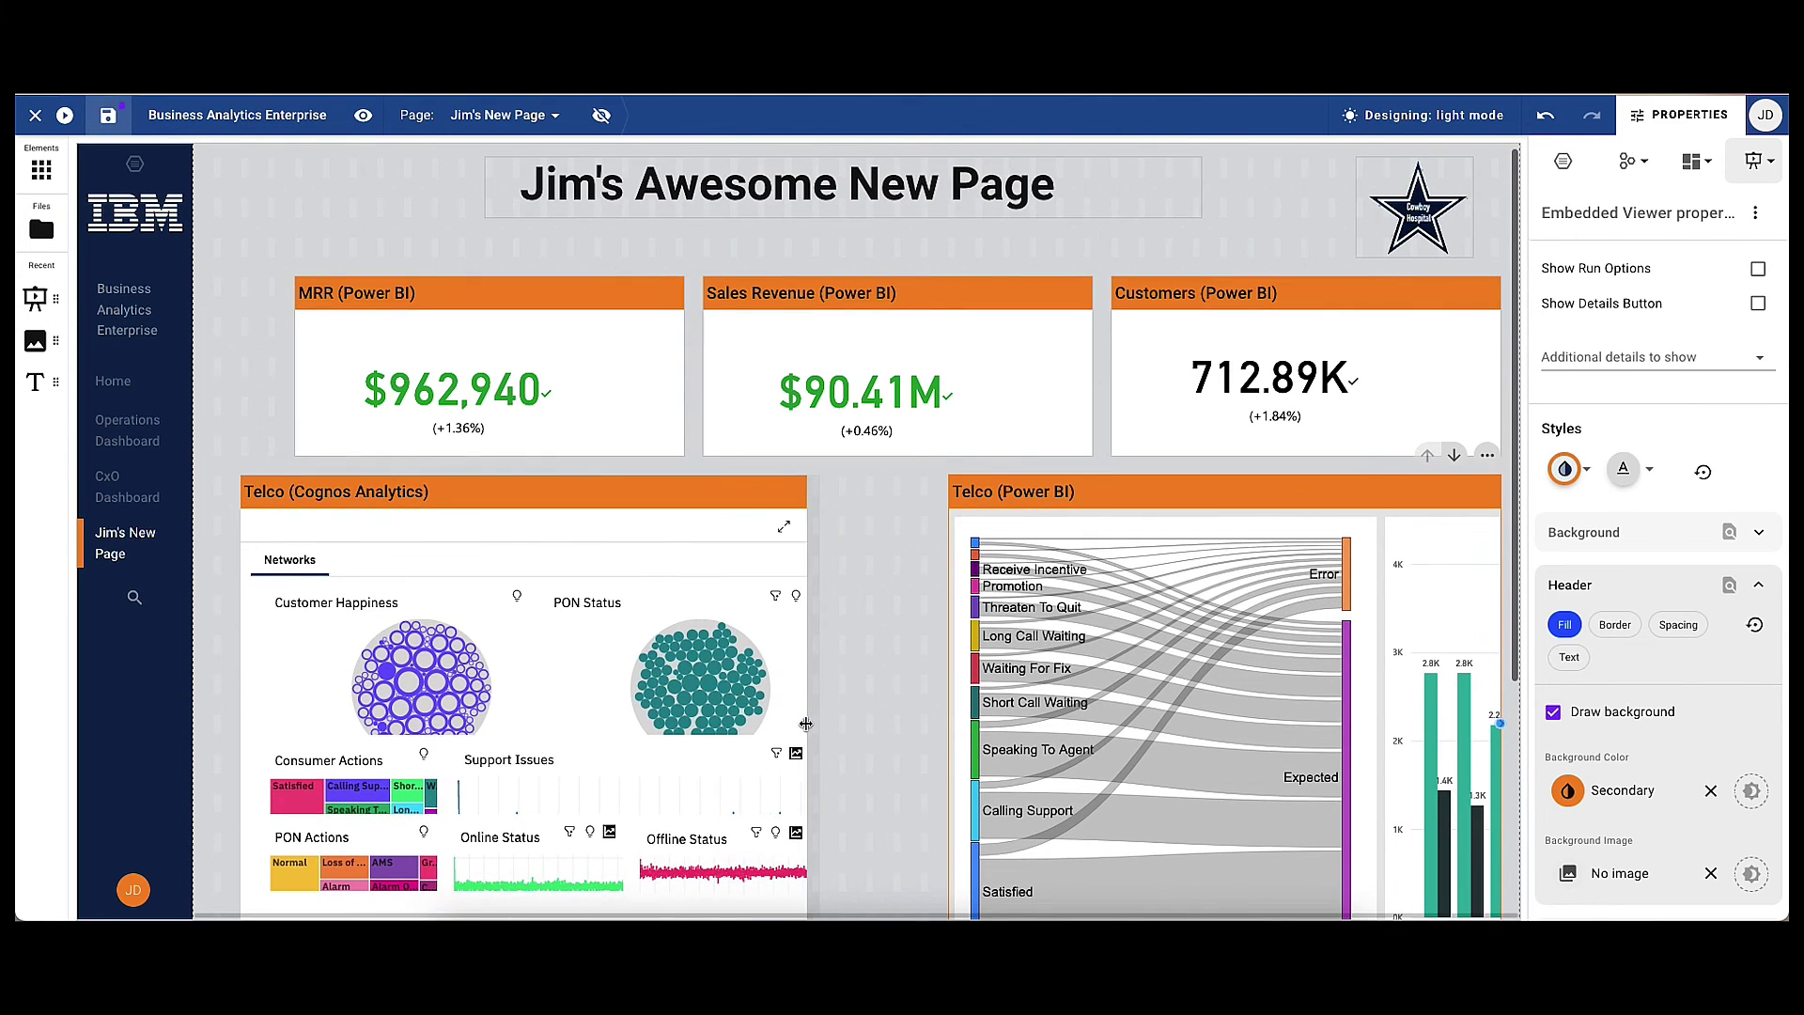
left_click_drag(978, 736, 831, 737)
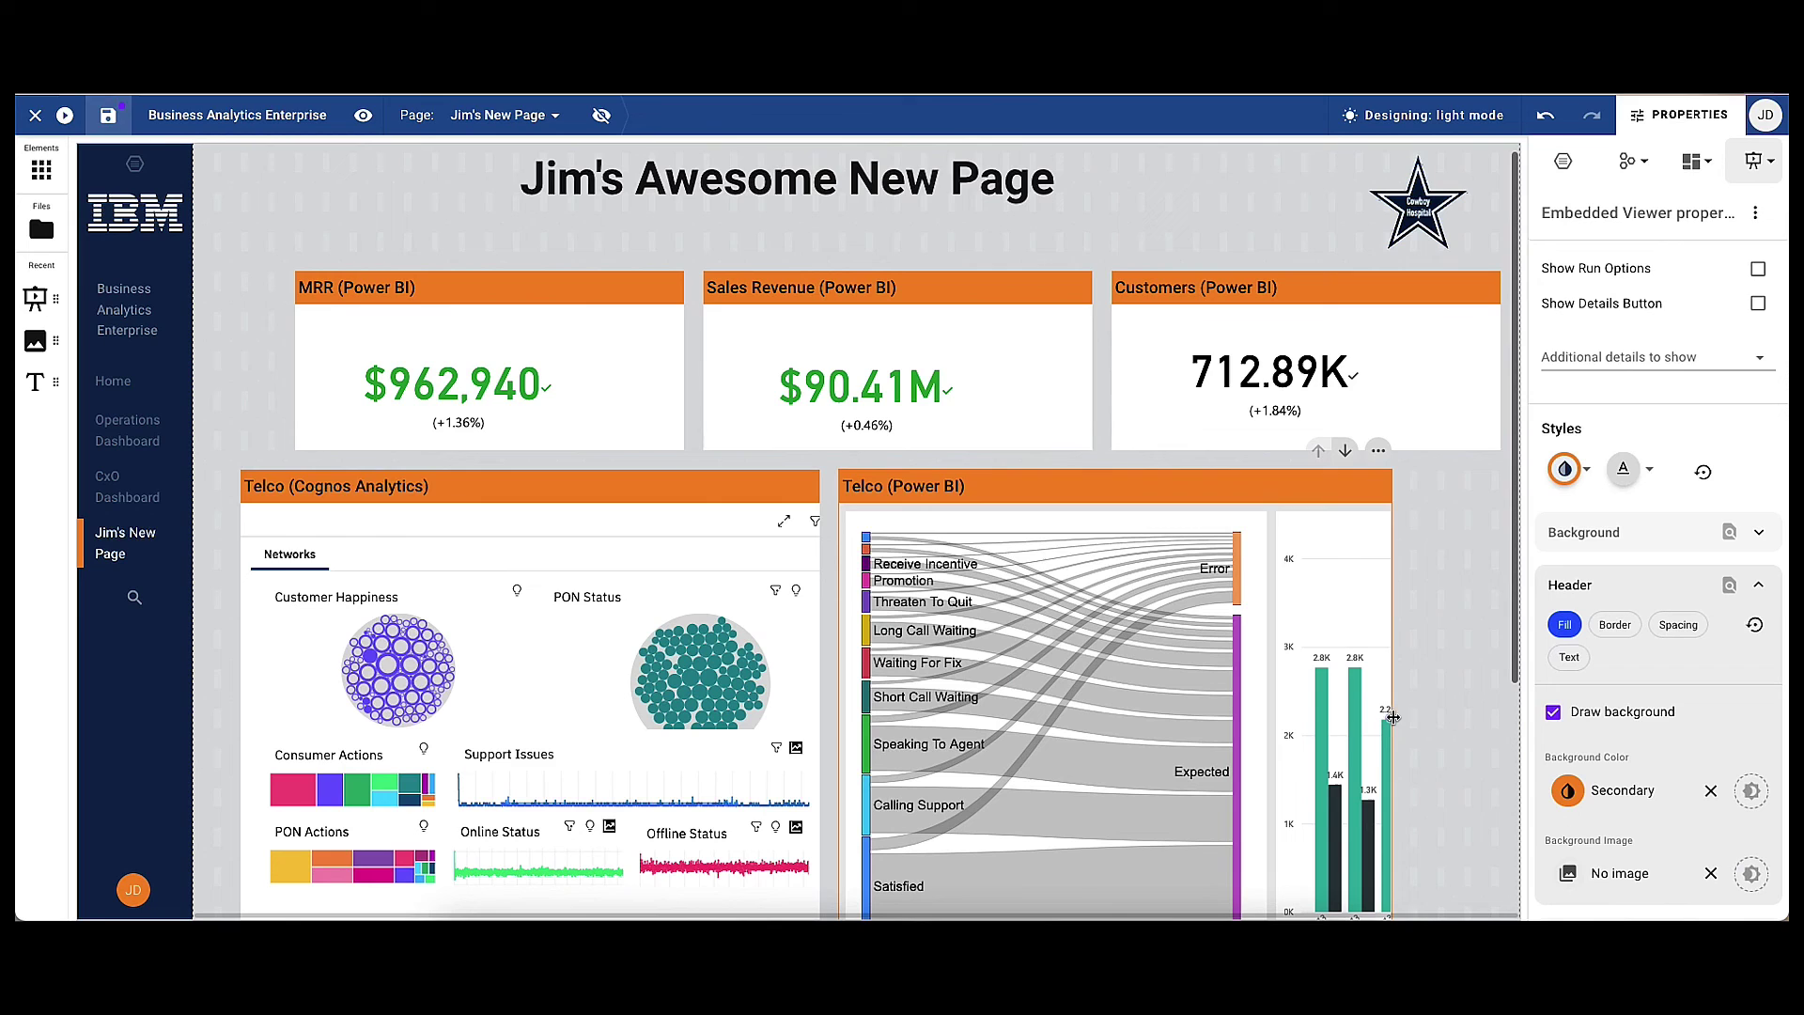
left_click_drag(1385, 741, 1515, 735)
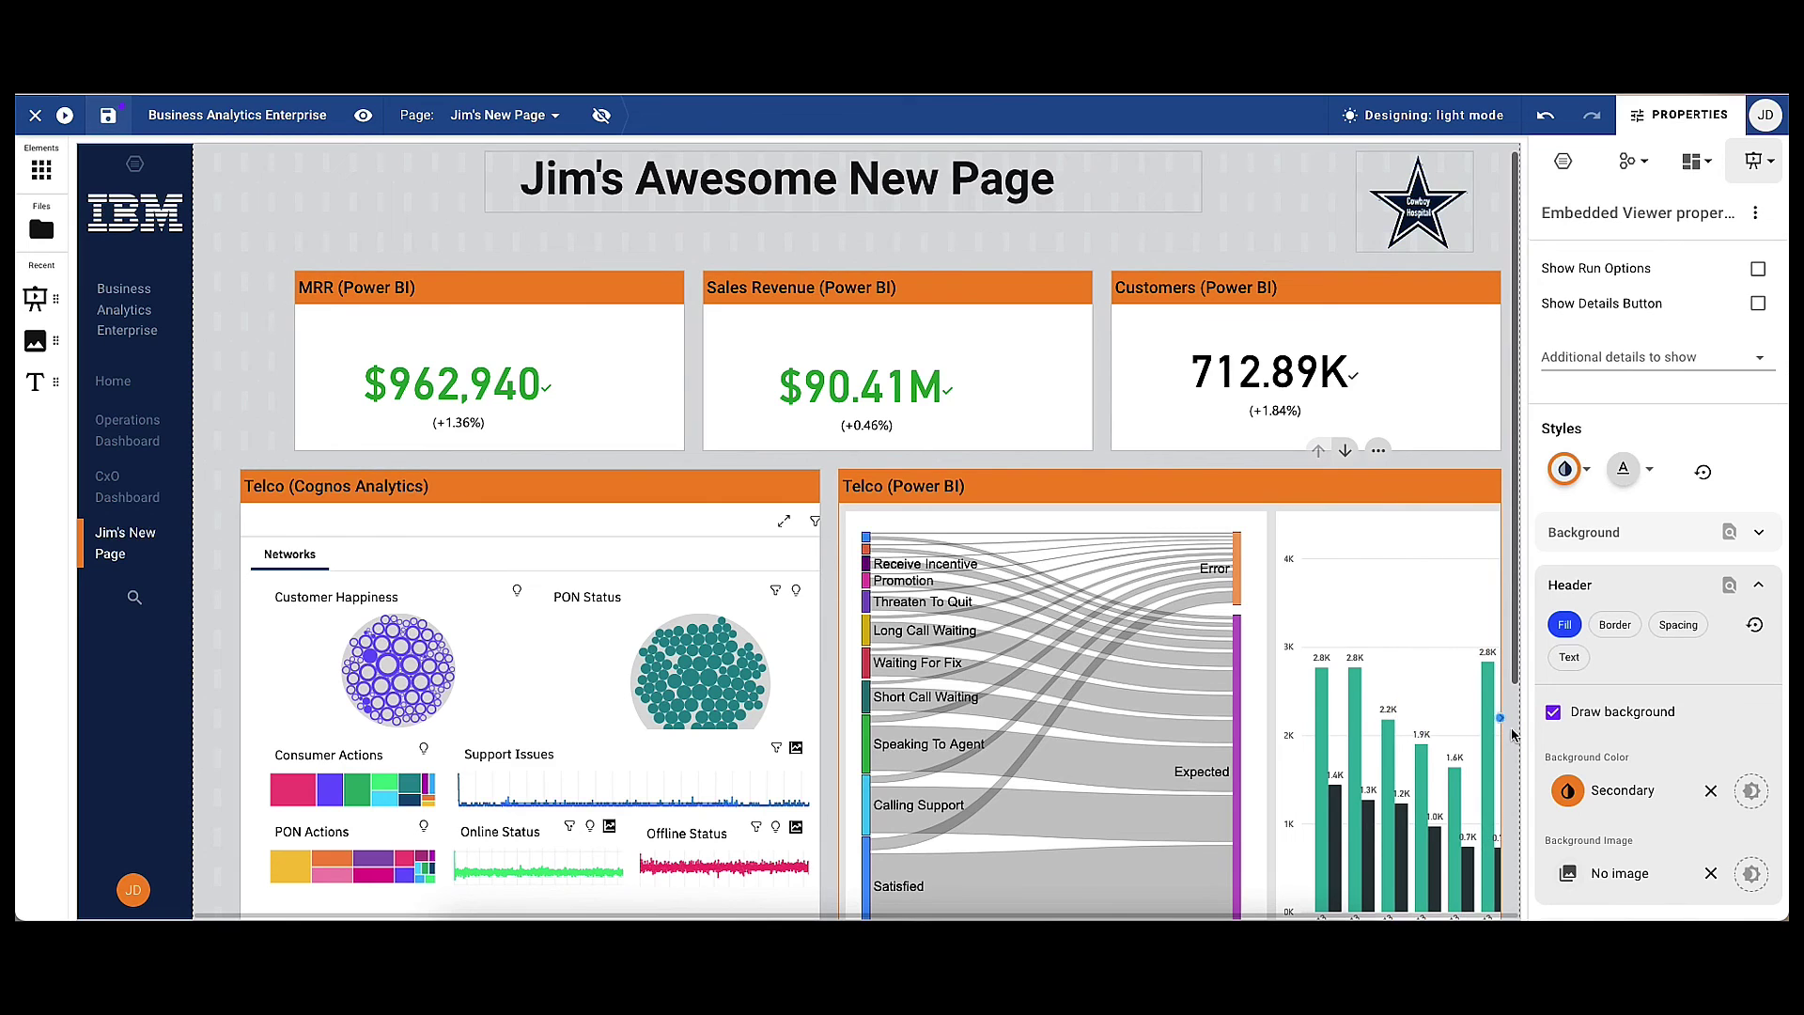
Step: Hide the Properties panel, then save the page and leave design mode
left_click(1690, 114)
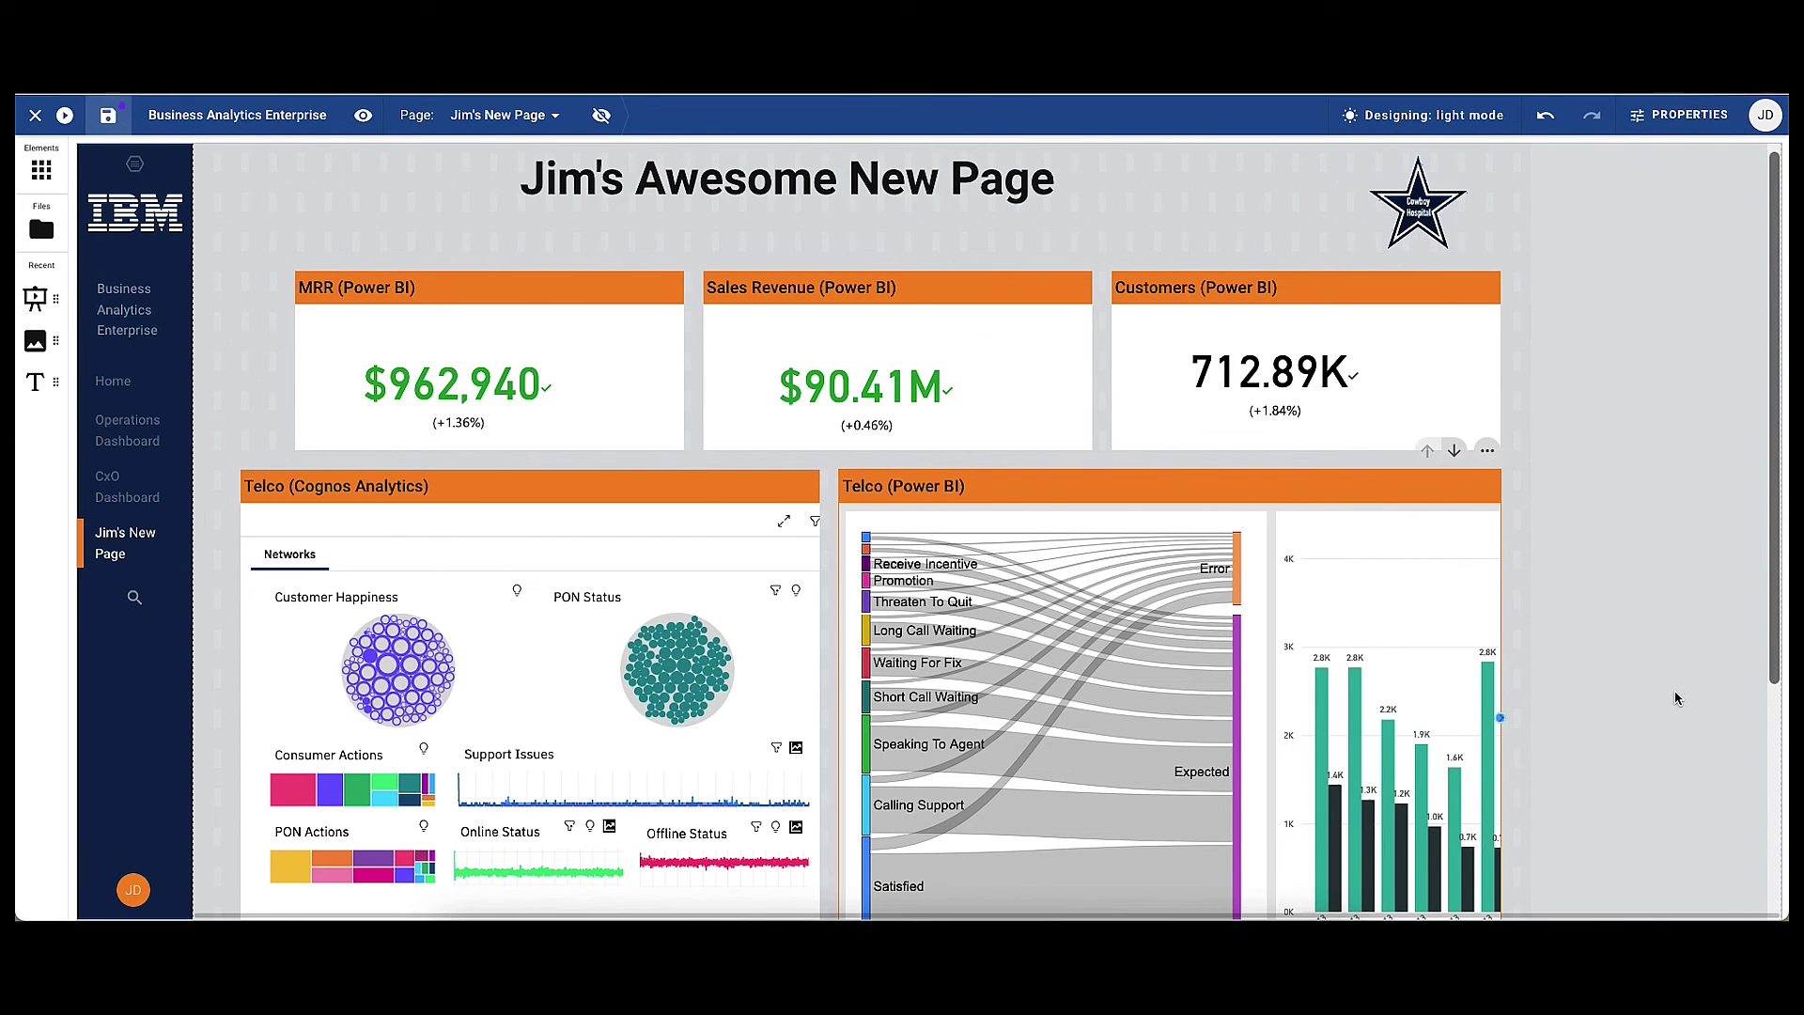
scroll(1449, 697, "down", 3)
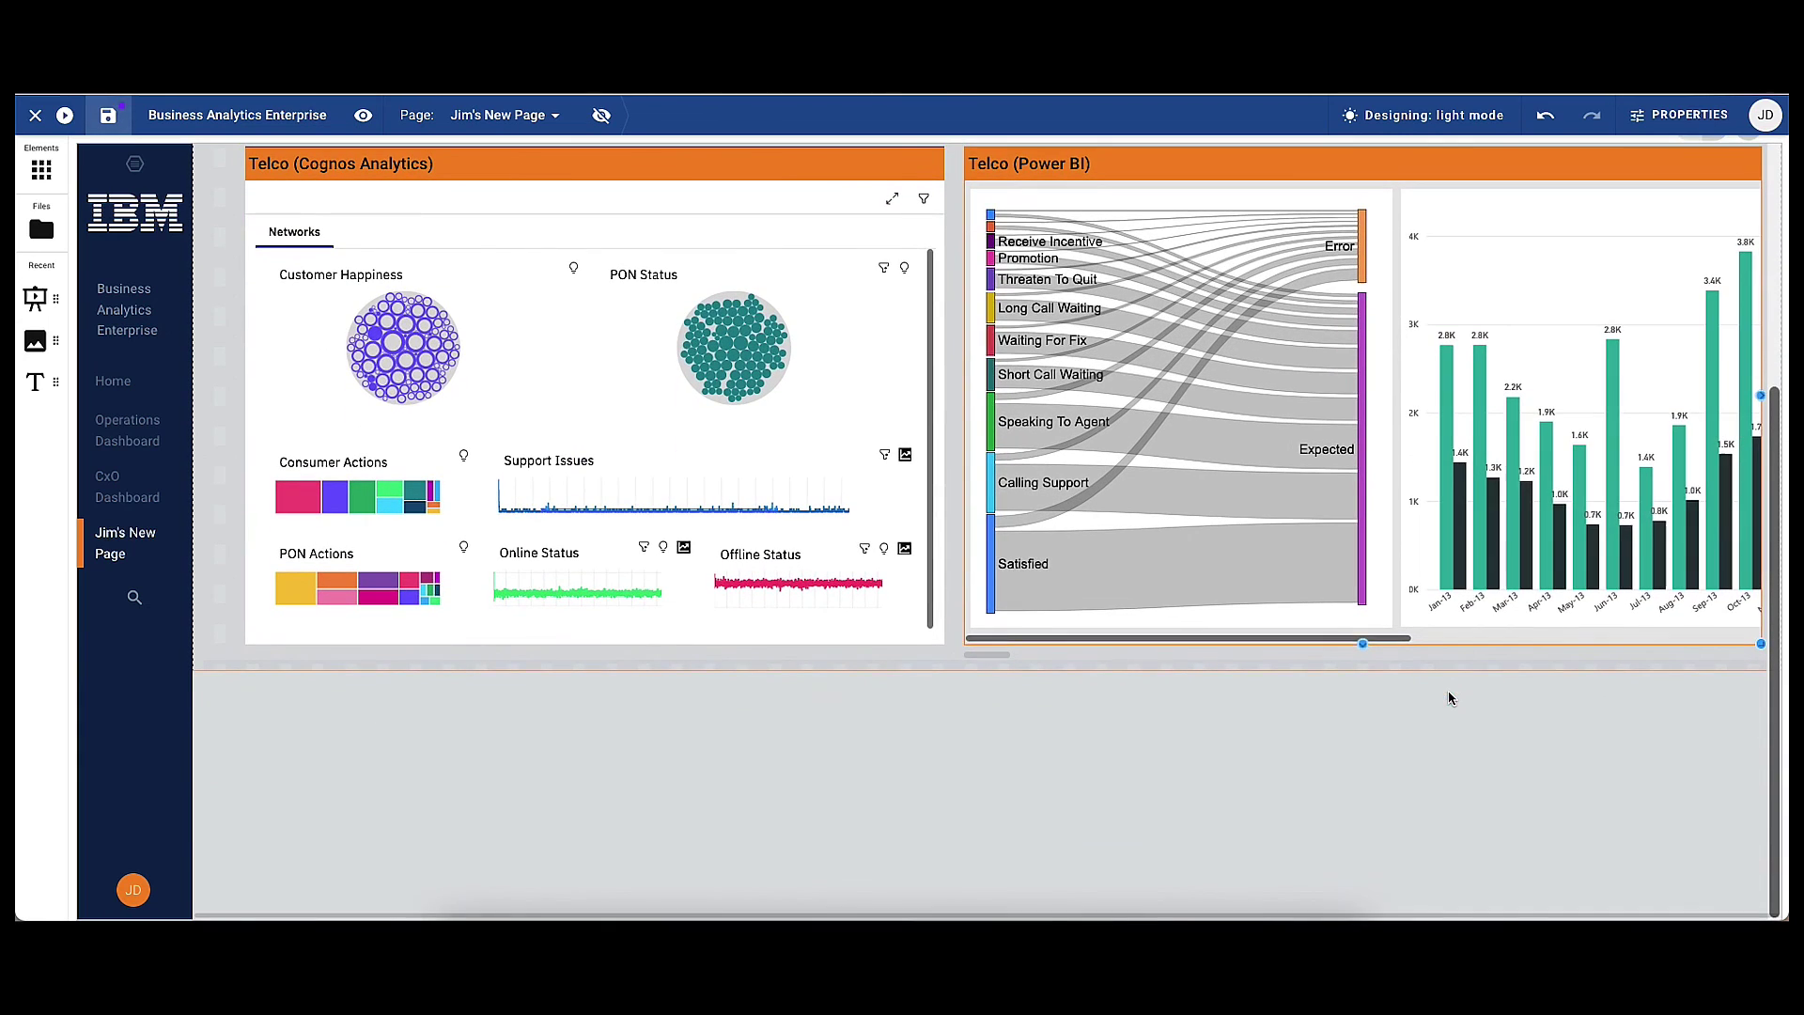
scroll(1221, 657, "up", 3)
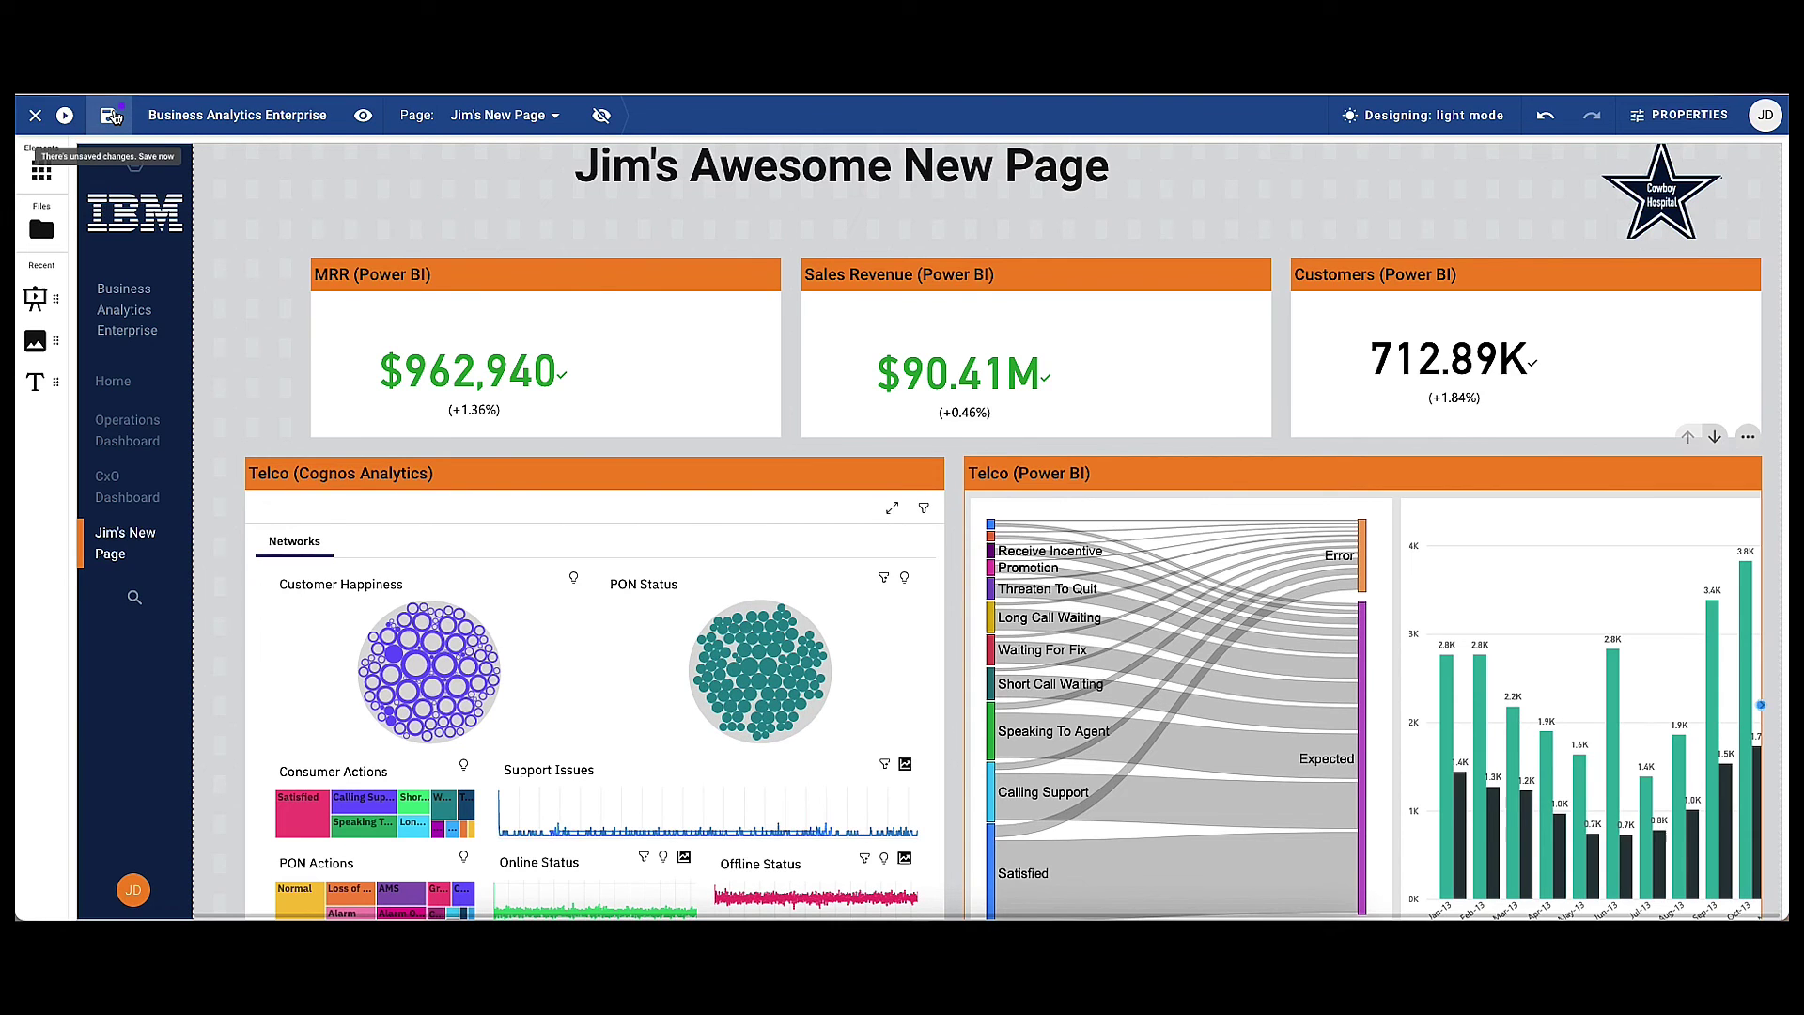
left_click(111, 115)
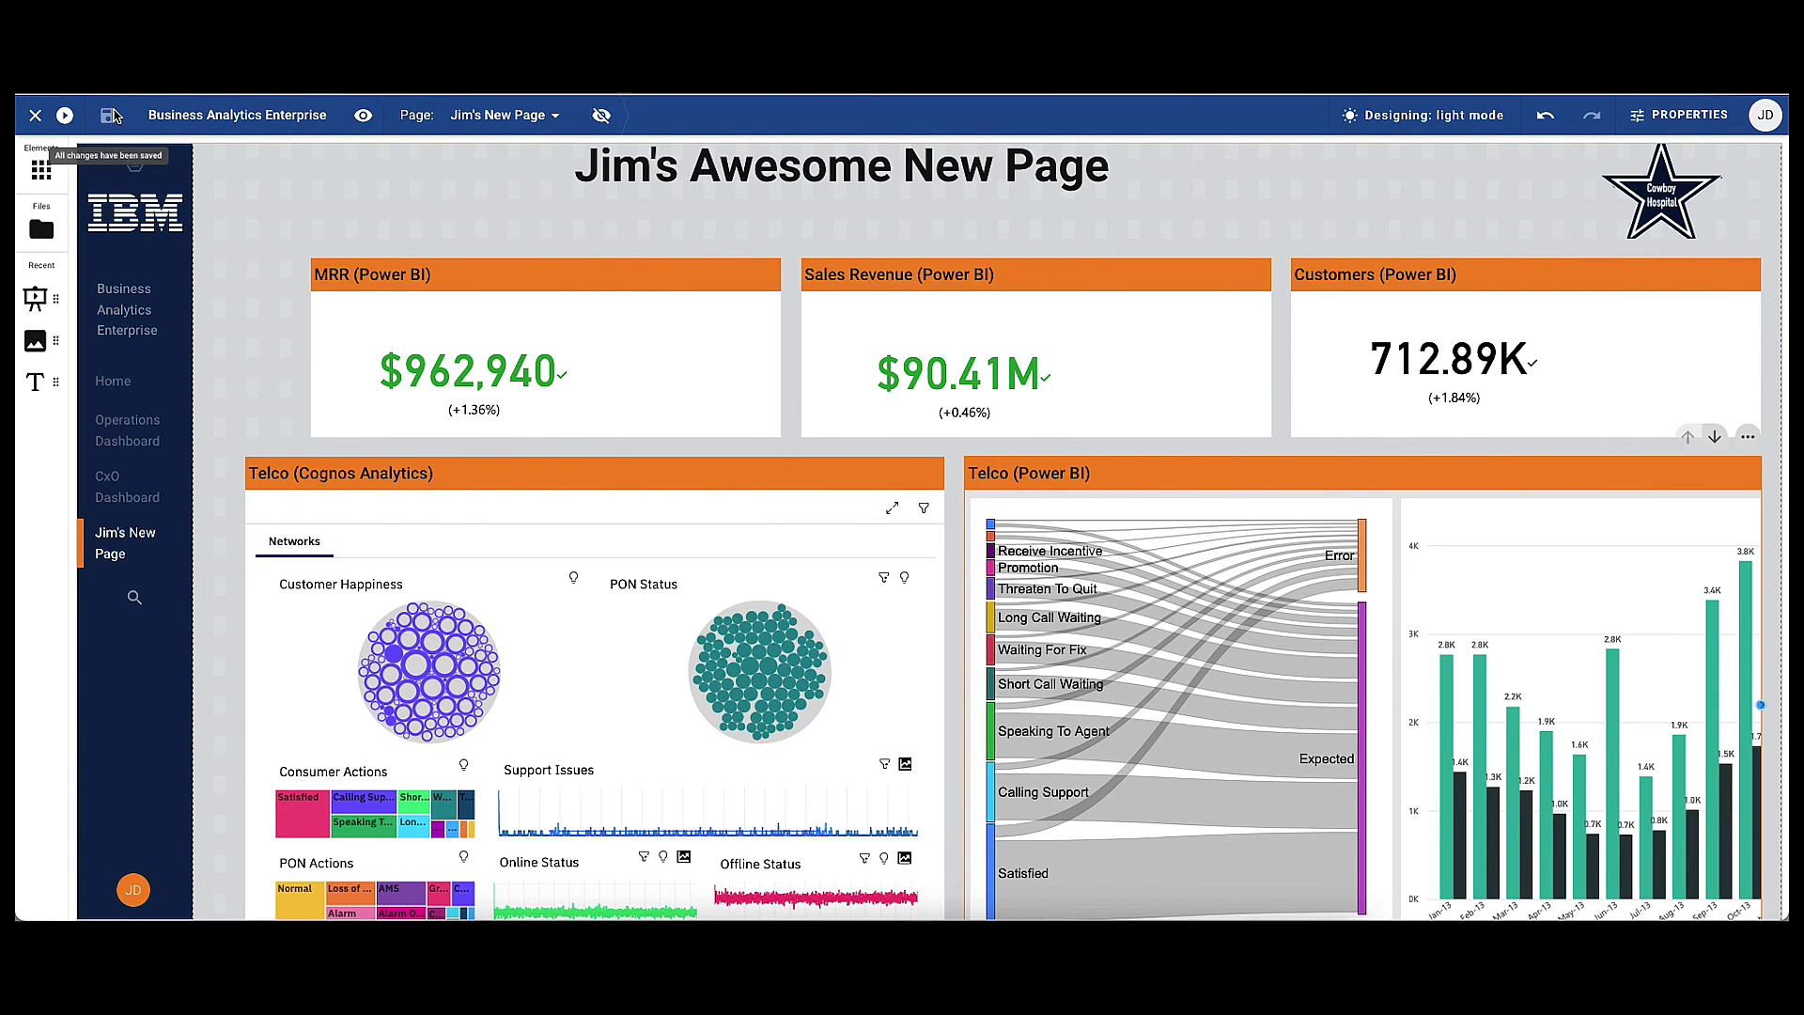